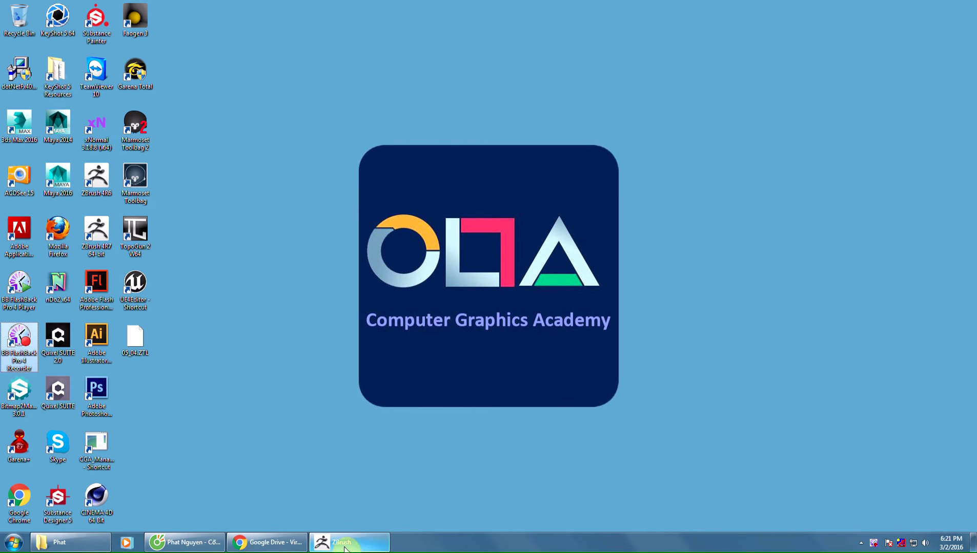
Go from the Coc Coc Facebook photo to the ZBrush window showing the pink bust
click(199, 542)
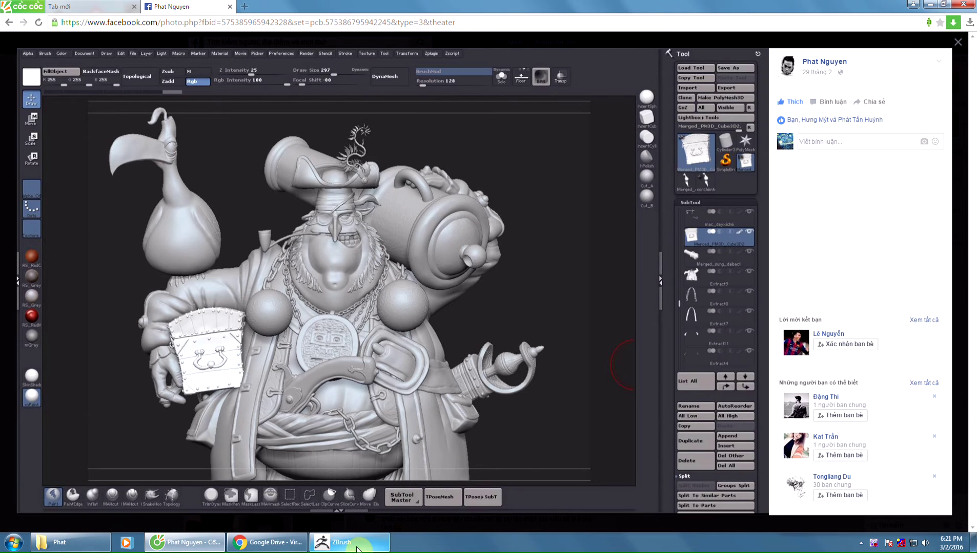
click(357, 547)
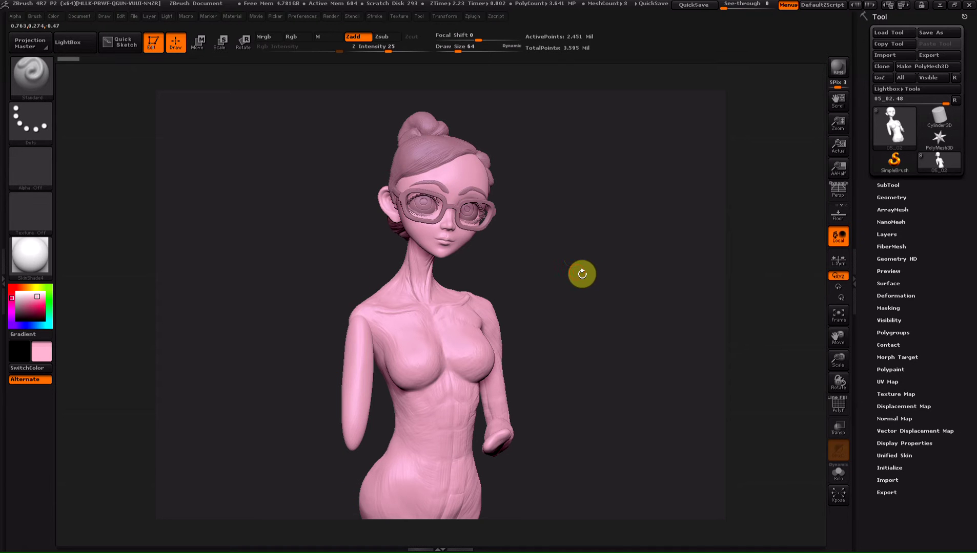
Expand the SubTool list and turn on Solo so only the body shows
mouse_move(571, 274)
mouse_down()
mouse_move(564, 264)
mouse_move(588, 259)
mouse_move(559, 268)
mouse_move(574, 287)
mouse_up()
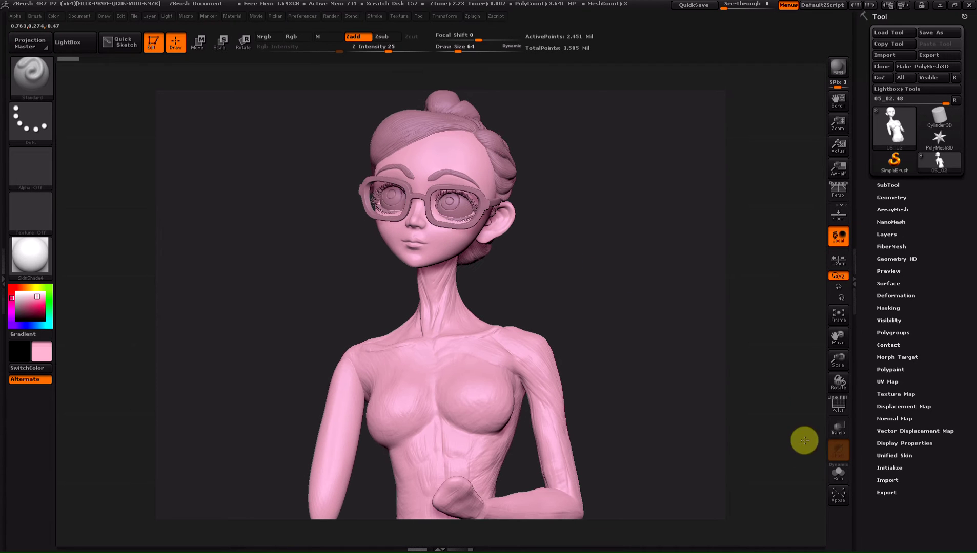
click(885, 188)
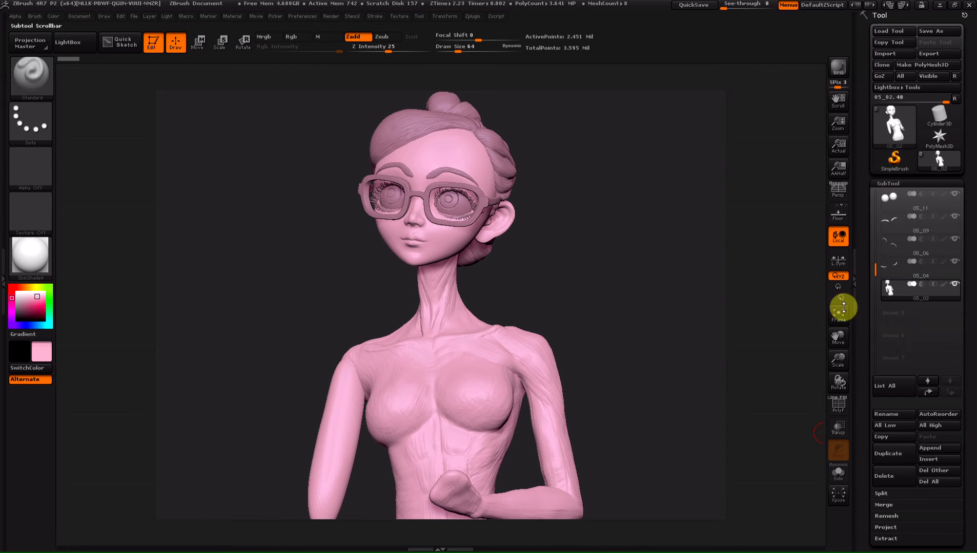
click(837, 473)
Orbit around the bald body to check its profile and back, then hold Ctrl for MaskPen
mouse_move(597, 303)
mouse_down()
mouse_move(464, 279)
mouse_move(443, 164)
mouse_move(465, 144)
mouse_up()
mouse_move(468, 275)
mouse_down()
mouse_move(502, 299)
mouse_move(465, 261)
mouse_move(429, 273)
mouse_up()
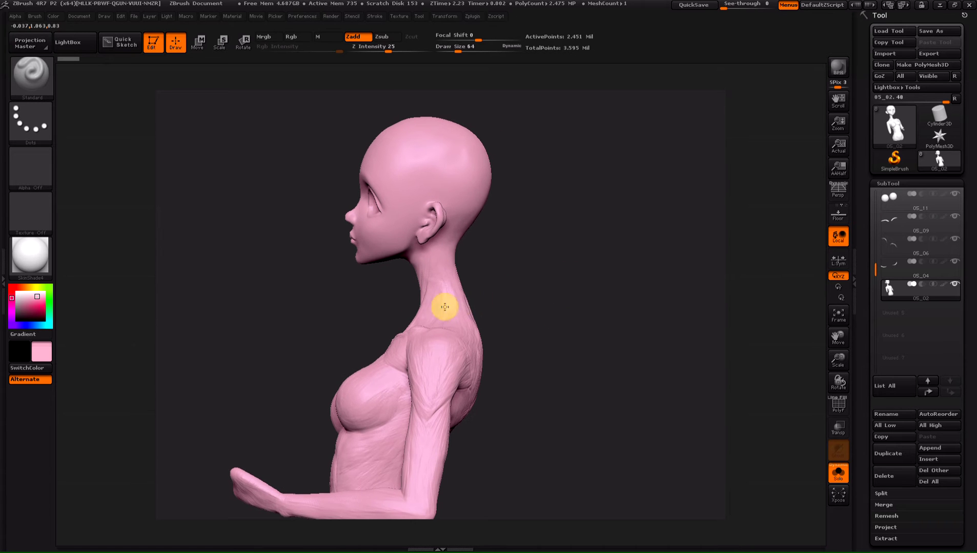
drag(444, 307, 478, 364)
mouse_move(548, 425)
mouse_down()
mouse_move(518, 430)
mouse_move(428, 243)
mouse_up()
mouse_move(504, 235)
mouse_down()
mouse_move(547, 233)
mouse_move(565, 220)
mouse_move(569, 273)
mouse_move(552, 265)
mouse_up()
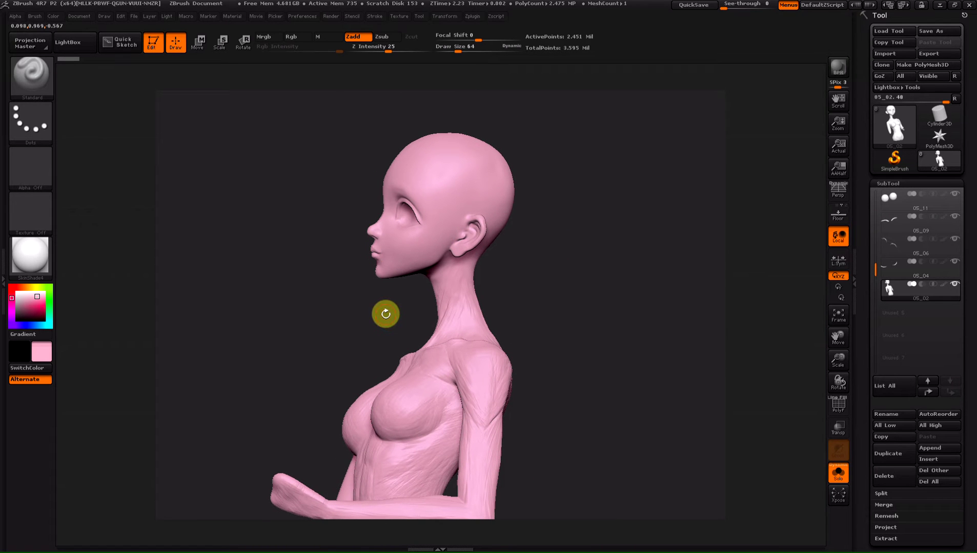
key(ctrl)
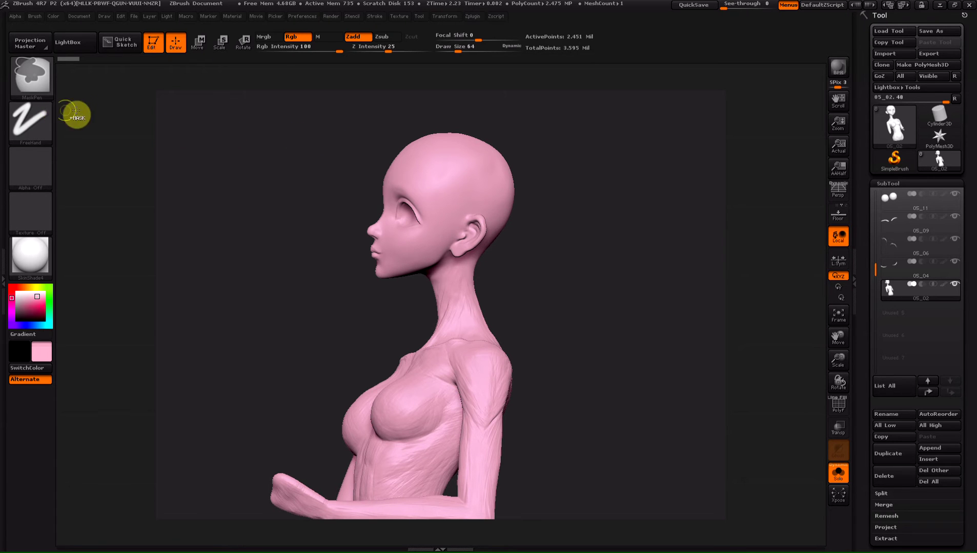
Switch to the Lasso stroke and mask the whole head, leaving neck and torso unmasked
click(32, 123)
click(182, 155)
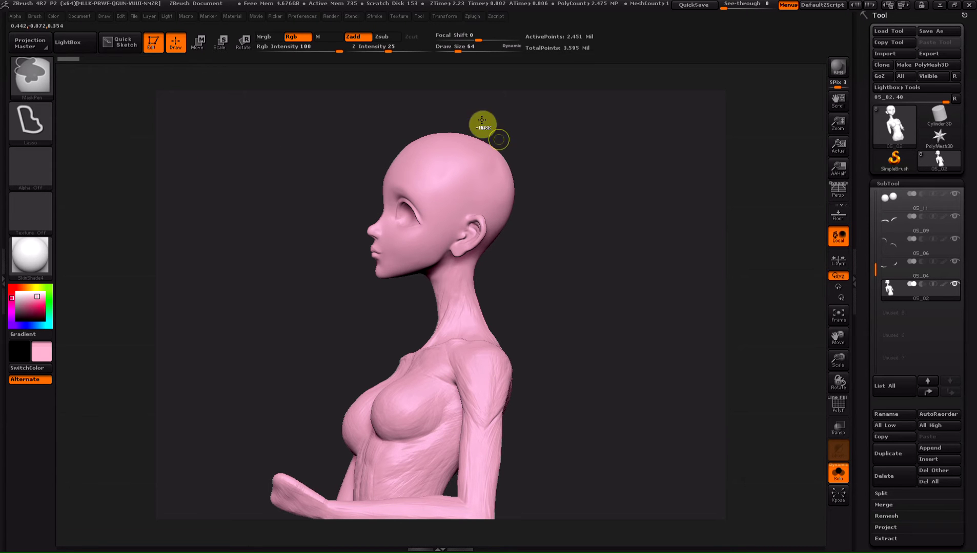
ctrl+drag(446, 127, 408, 287)
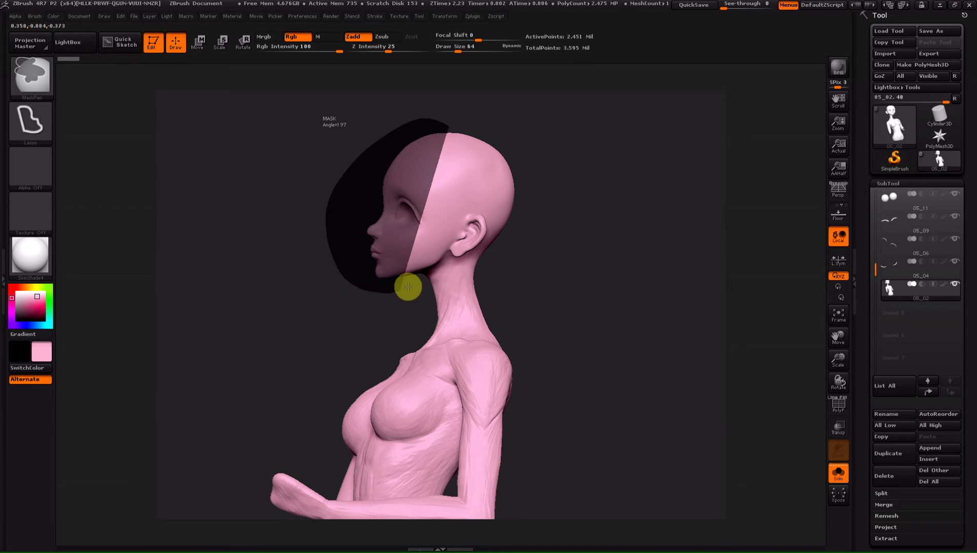
ctrl+drag(408, 287, 519, 126)
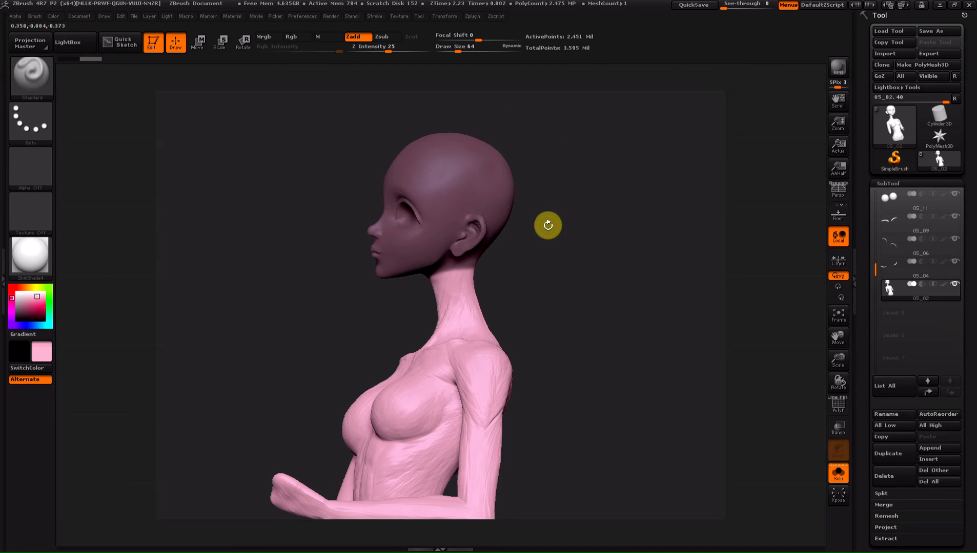
Use Split Unmasked Points to separate the masked head into its own subtool
click(889, 183)
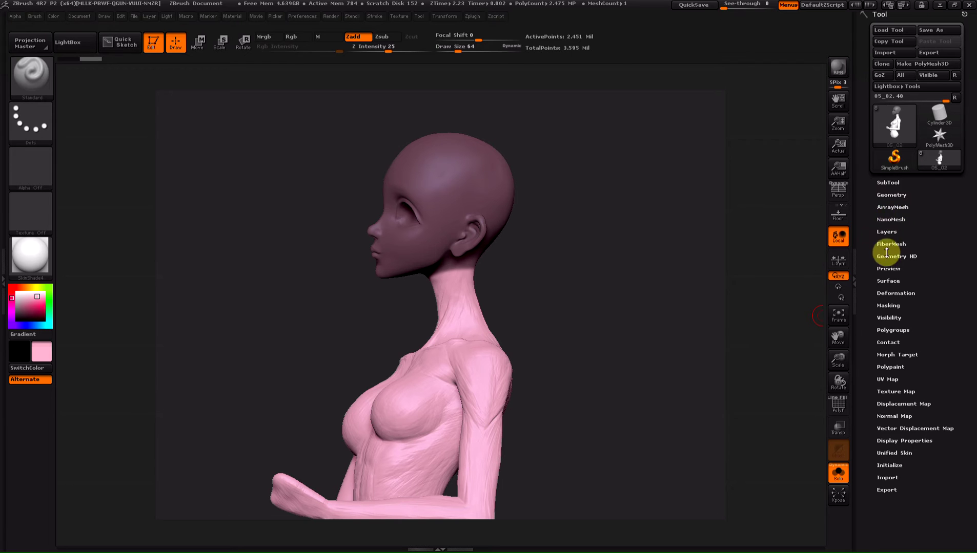
click(889, 181)
drag(863, 427, 864, 365)
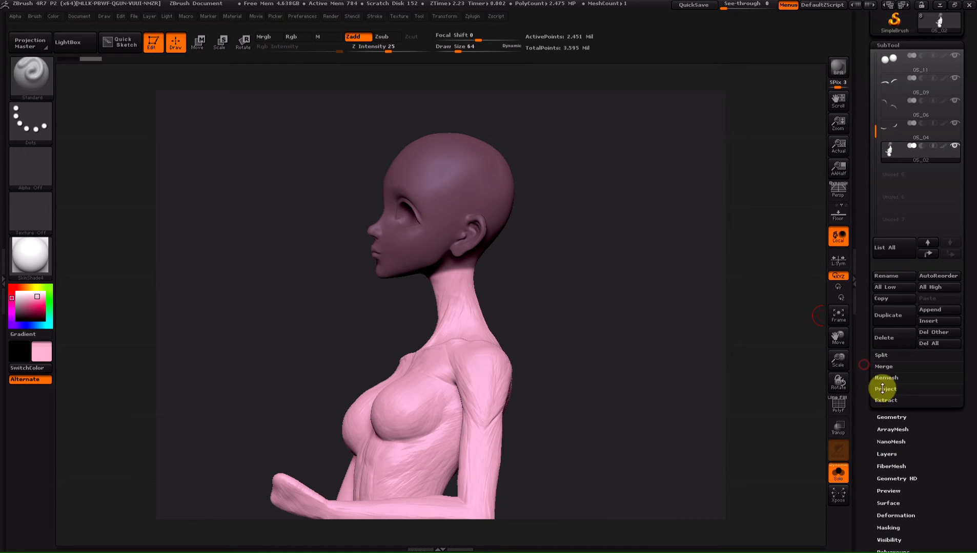
click(881, 355)
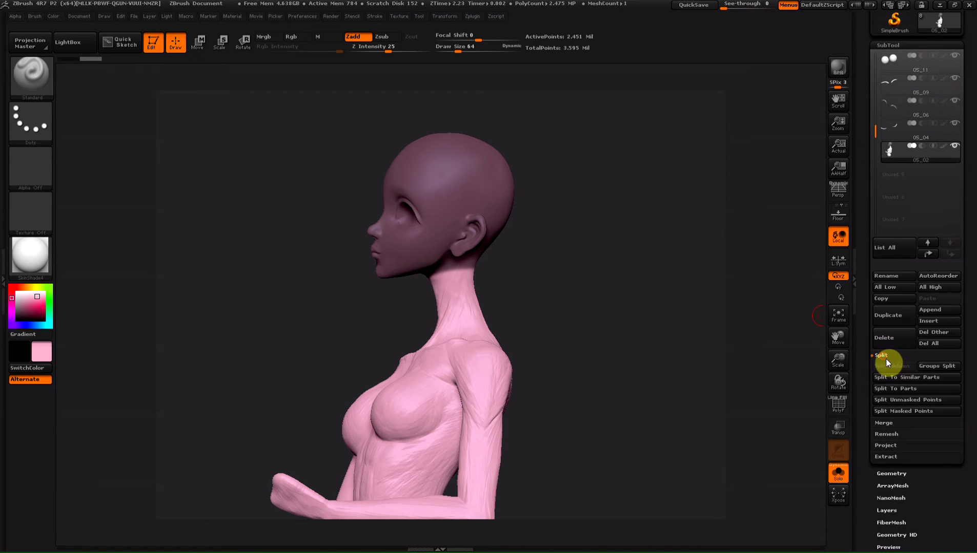
click(902, 400)
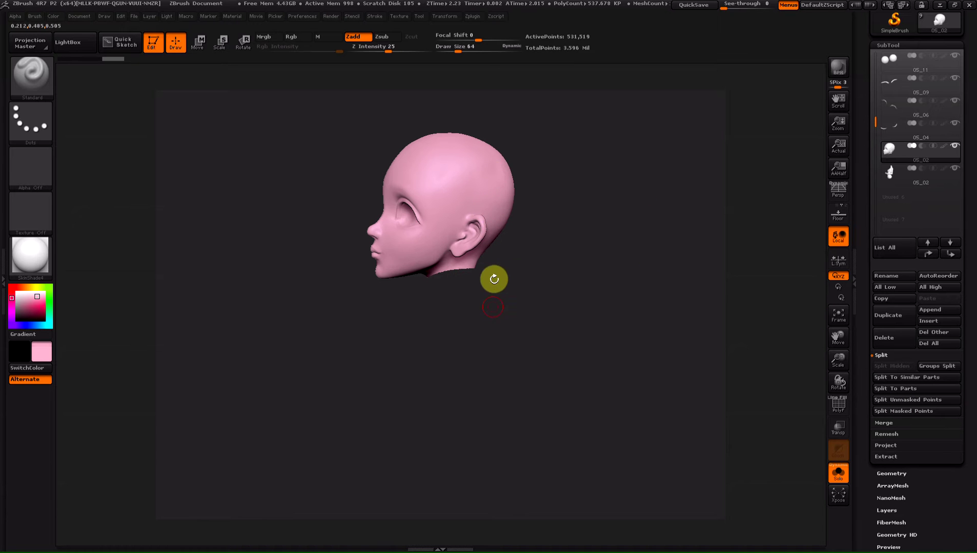
drag(574, 285, 769, 236)
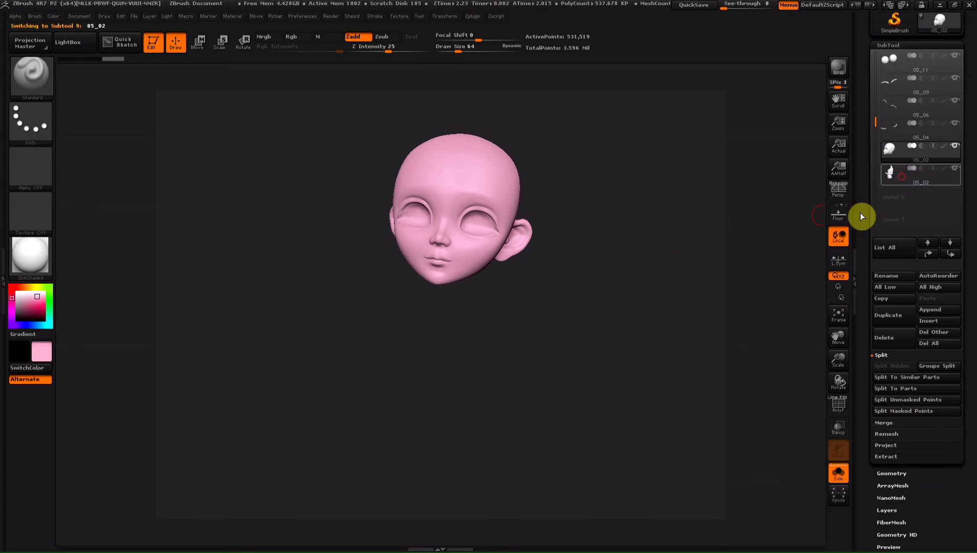
Select the body subtool, solo it and expand the Geometry settings
click(888, 175)
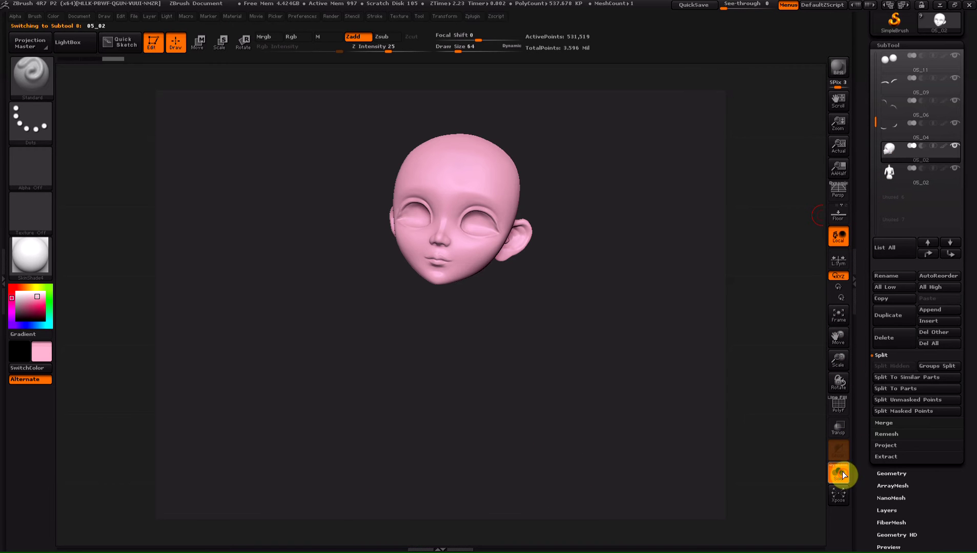
click(838, 472)
drag(602, 317, 693, 246)
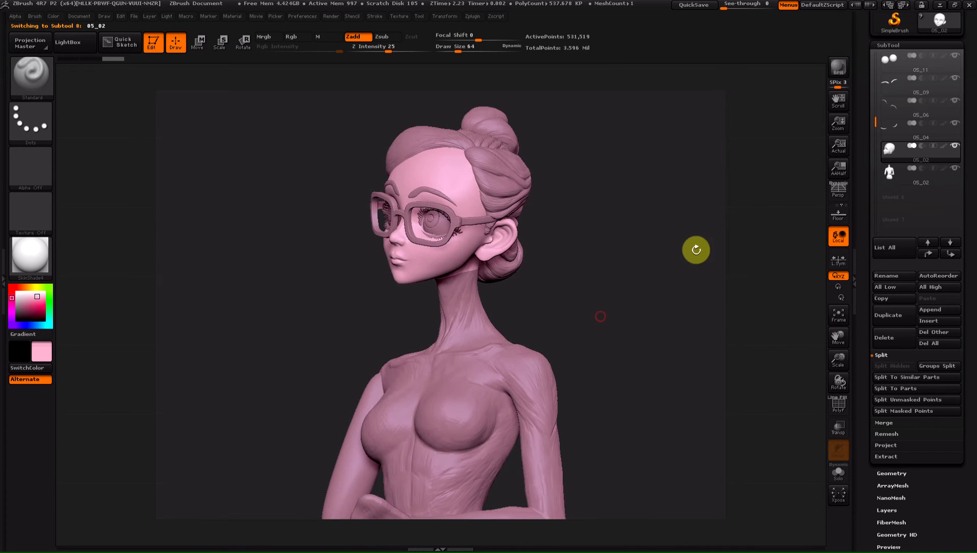
click(903, 176)
mouse_move(858, 421)
mouse_down()
mouse_move(862, 372)
mouse_move(884, 355)
mouse_up()
click(889, 365)
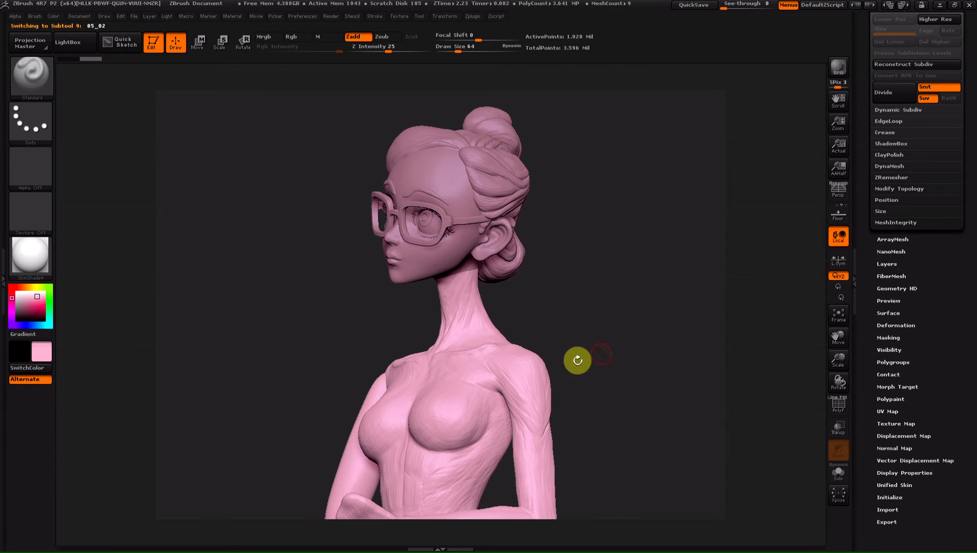
drag(577, 361, 536, 288)
mouse_move(576, 314)
mouse_down()
mouse_move(614, 313)
mouse_move(476, 316)
mouse_move(569, 291)
mouse_up()
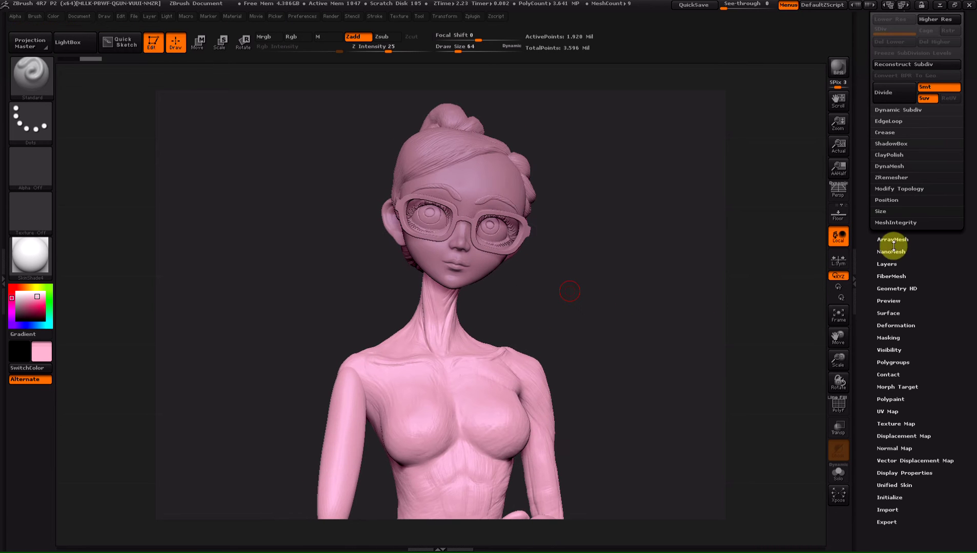
click(838, 472)
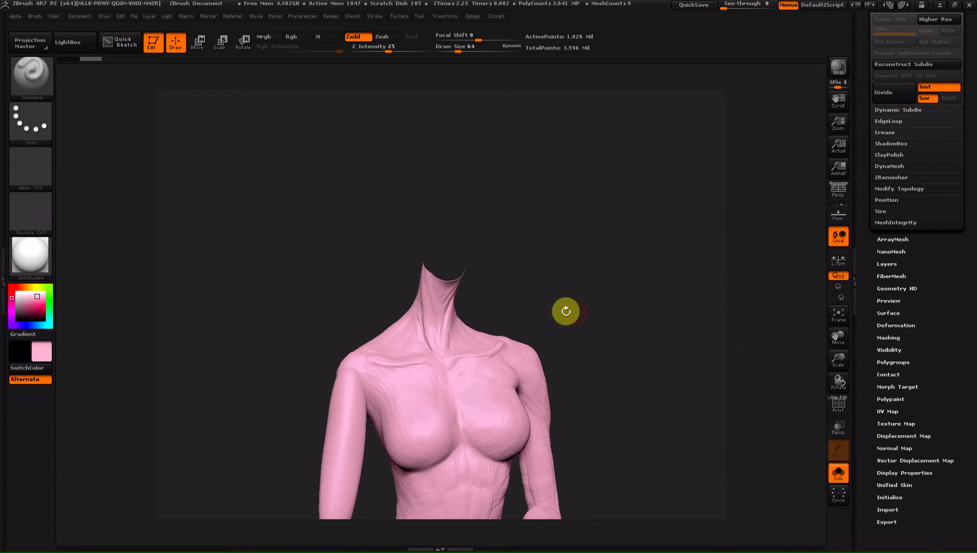
drag(566, 279, 448, 270)
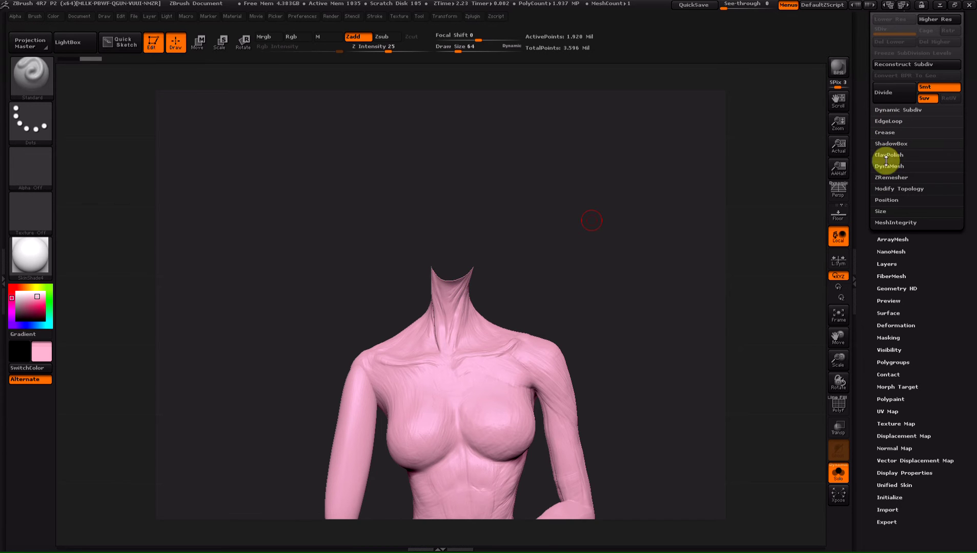
Cap the open neck with Close Holes under Modify Topology and inspect the seal
click(888, 189)
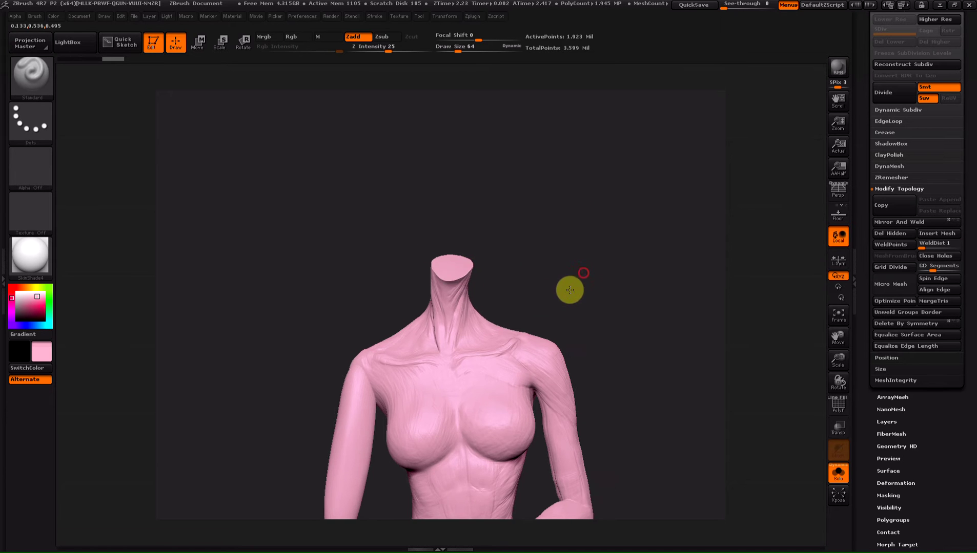
drag(567, 290, 464, 255)
mouse_move(563, 238)
mouse_down()
mouse_move(569, 247)
mouse_move(490, 257)
mouse_move(549, 235)
mouse_move(797, 392)
mouse_up()
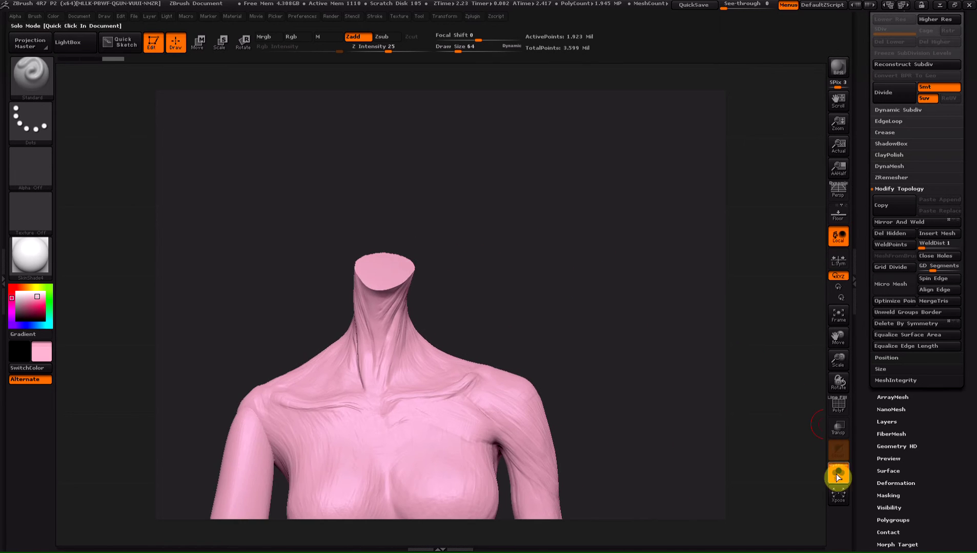
mouse_move(499, 301)
mouse_down()
mouse_move(497, 270)
mouse_move(558, 207)
mouse_up()
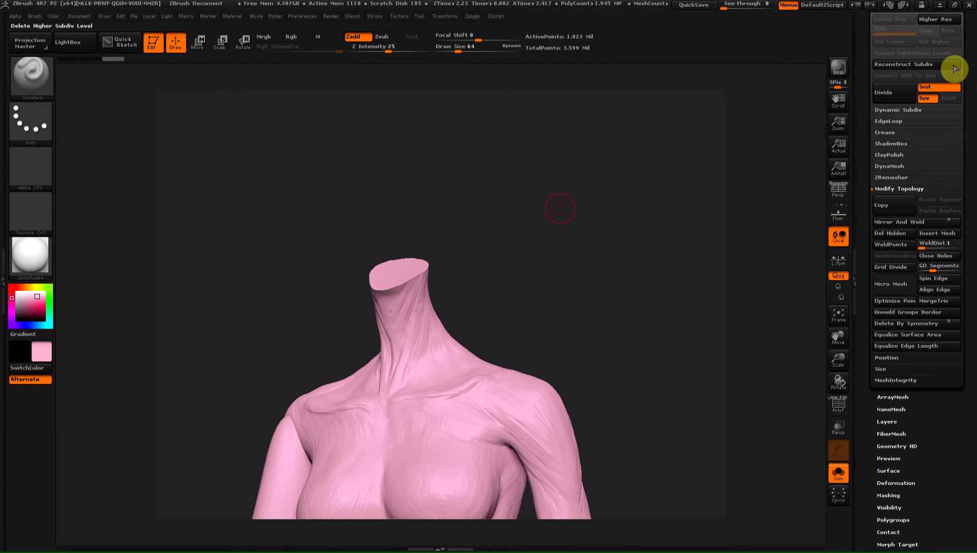
drag(969, 110, 889, 105)
Turn Solo off to show head, hair and glasses on the capped body, then inspect the neck join
click(889, 142)
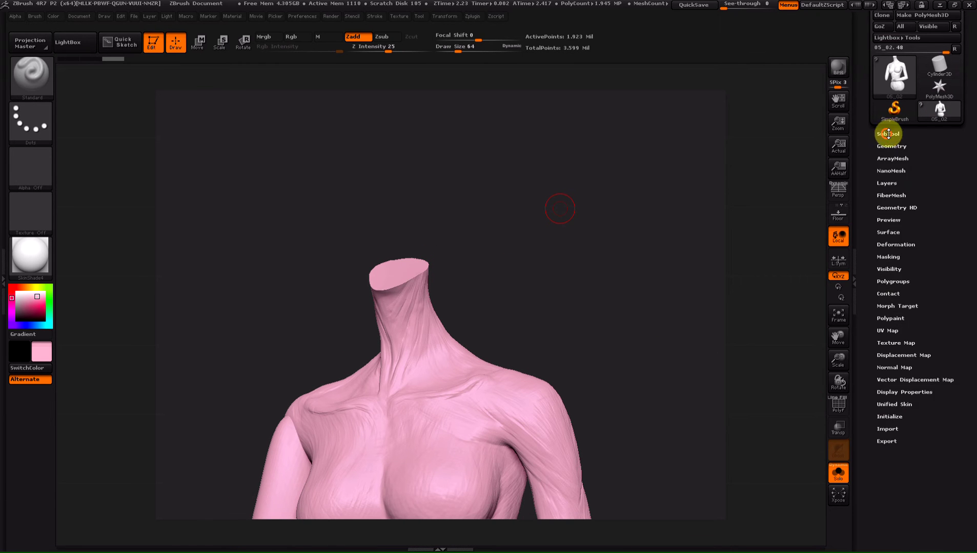
click(838, 473)
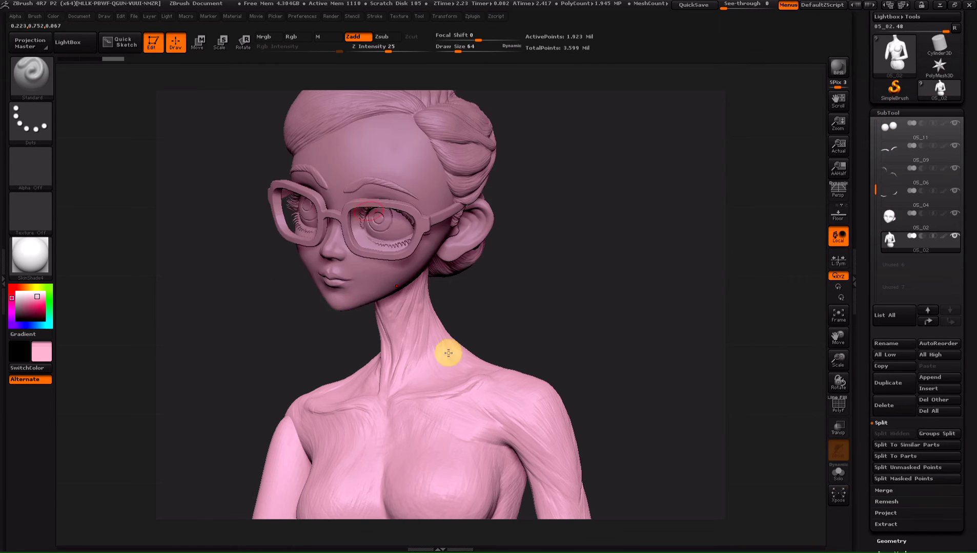
drag(598, 285, 743, 256)
click(895, 216)
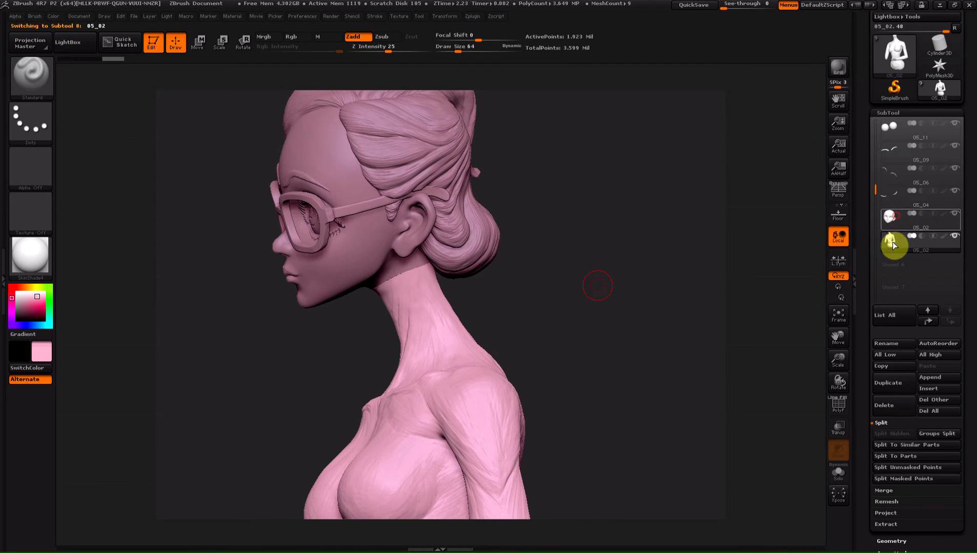
click(898, 241)
drag(576, 285, 598, 270)
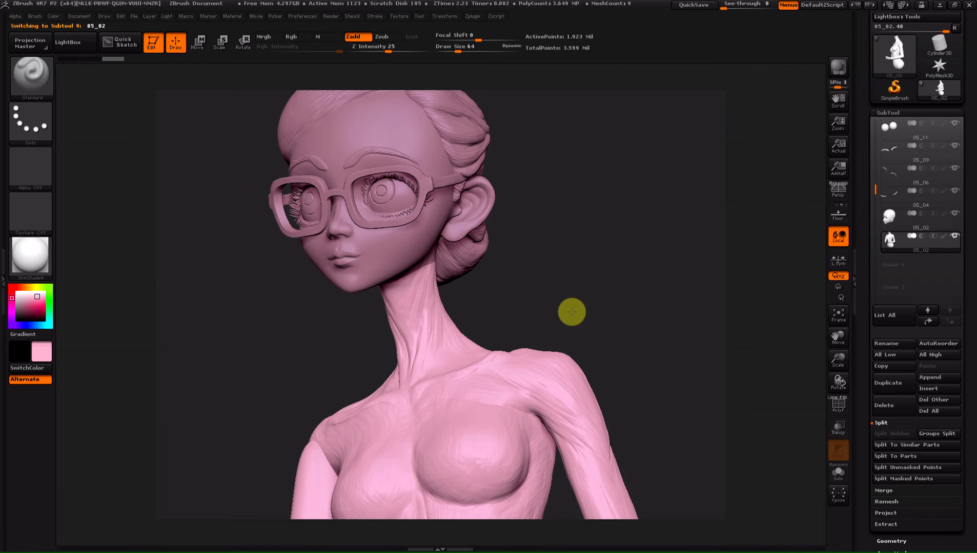
alt+drag(572, 310, 562, 318)
drag(453, 276, 393, 290)
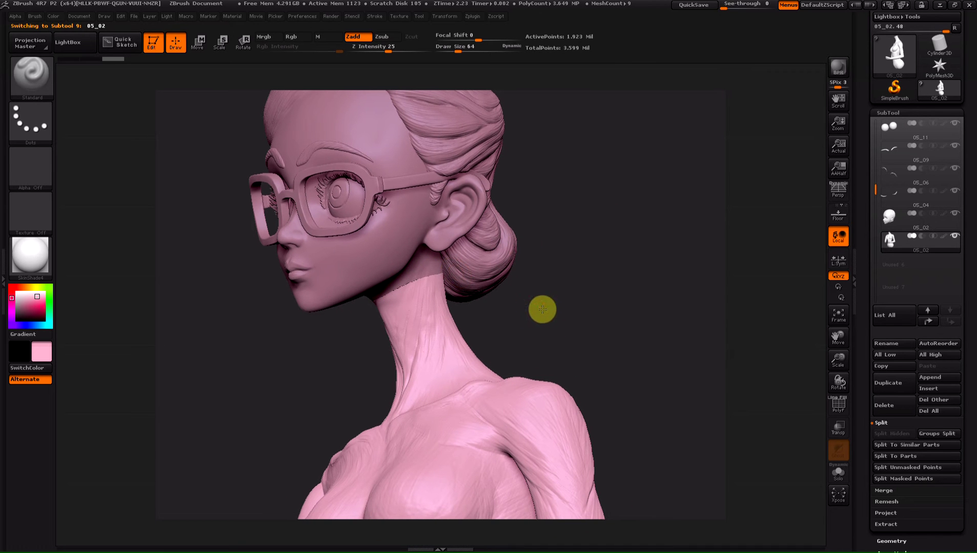
drag(421, 283, 421, 289)
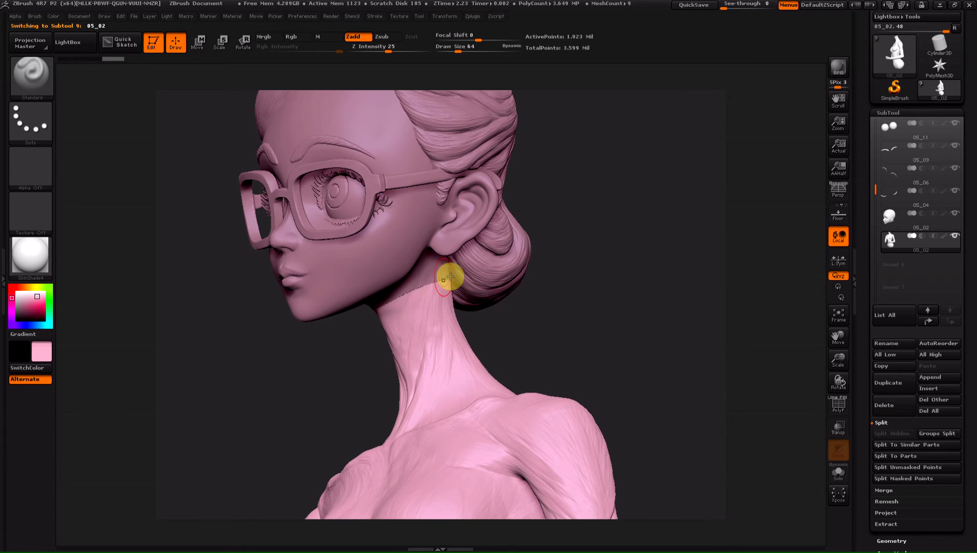
drag(373, 319, 451, 283)
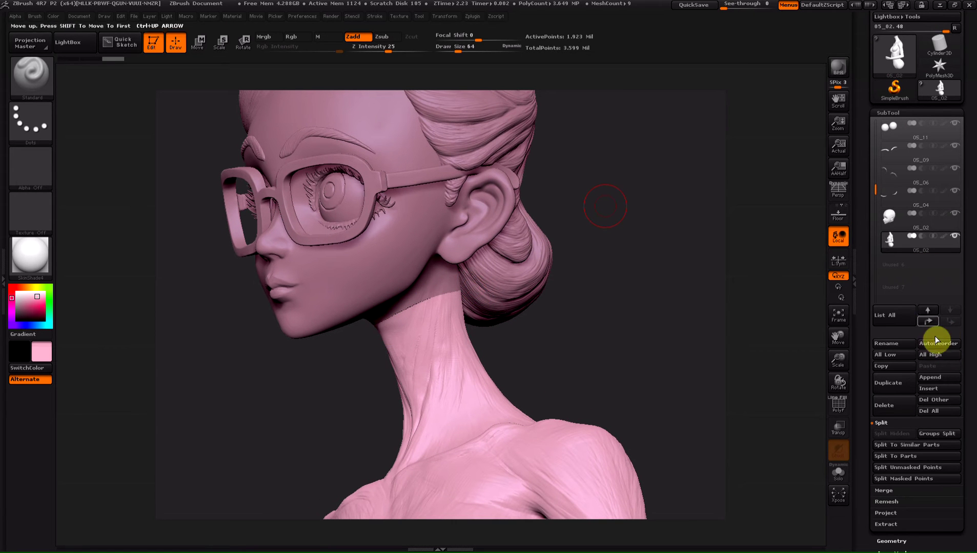
Append a Ring3D primitive from the 3D meshes and select the new PM3D_Ring3D subtool
click(938, 379)
click(939, 379)
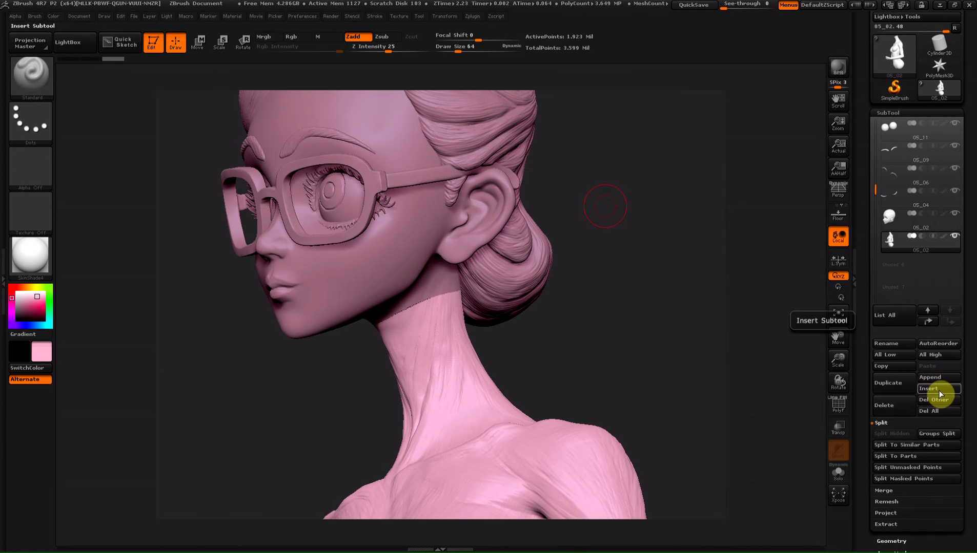
click(939, 380)
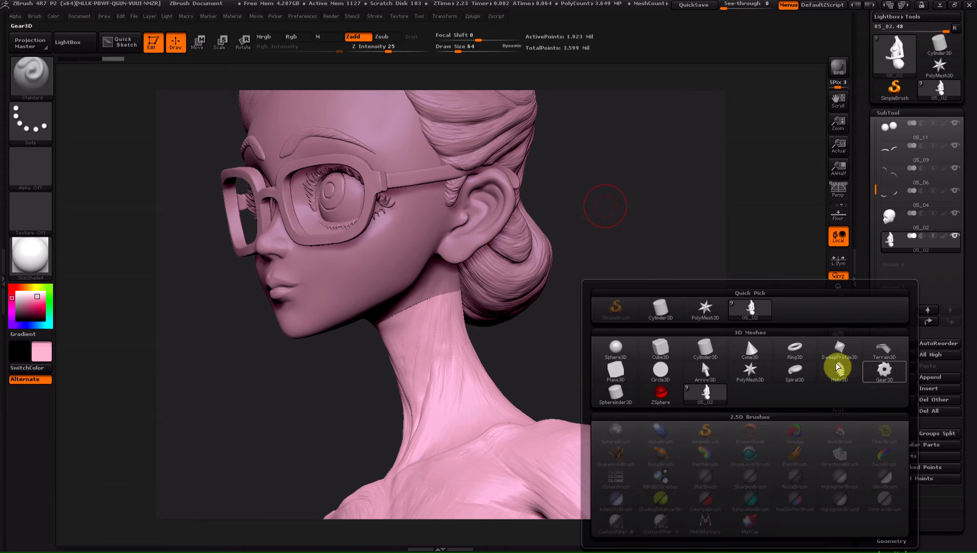
click(795, 348)
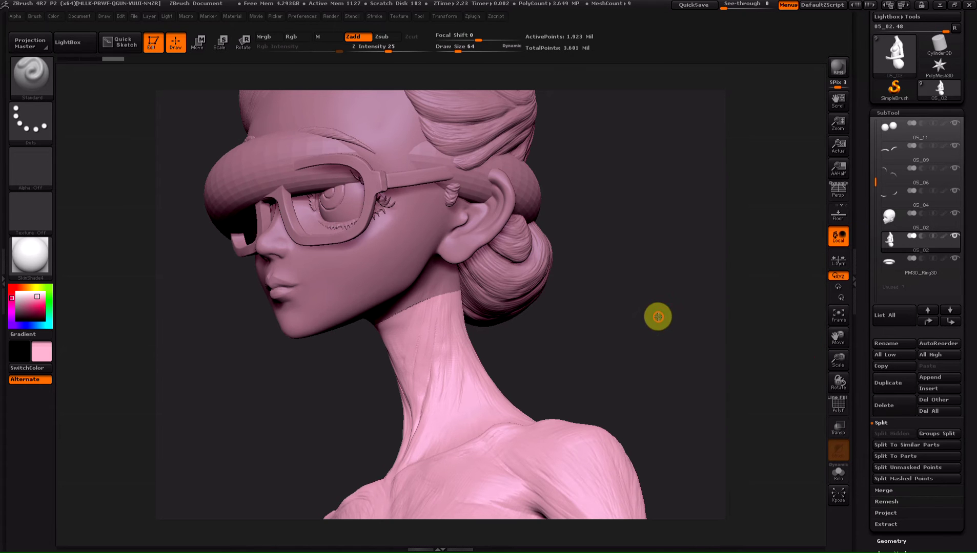
mouse_move(635, 299)
mouse_down()
mouse_move(587, 281)
mouse_move(743, 287)
mouse_move(561, 282)
mouse_up()
click(899, 263)
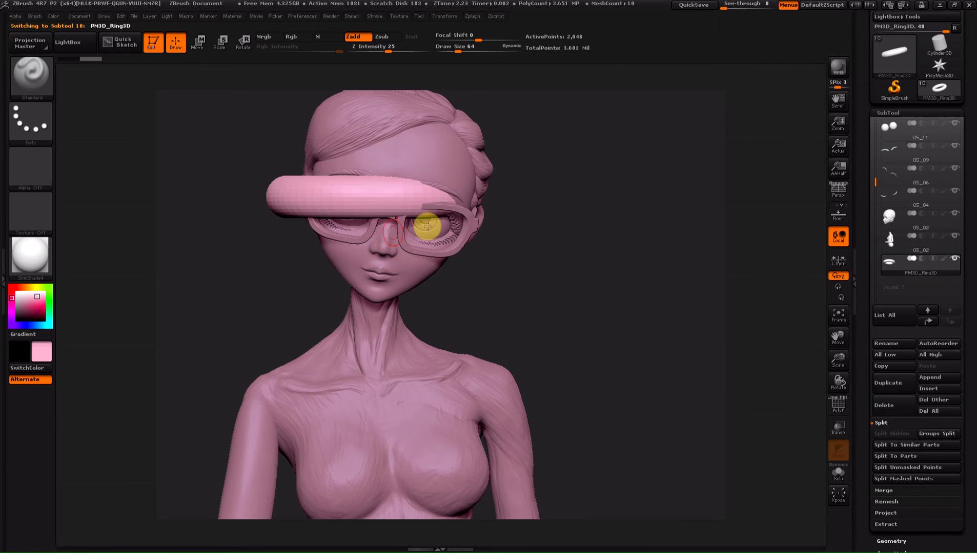
Make the other meshes see-through, move the ring below the chin and shrink it to a thinner band
click(838, 429)
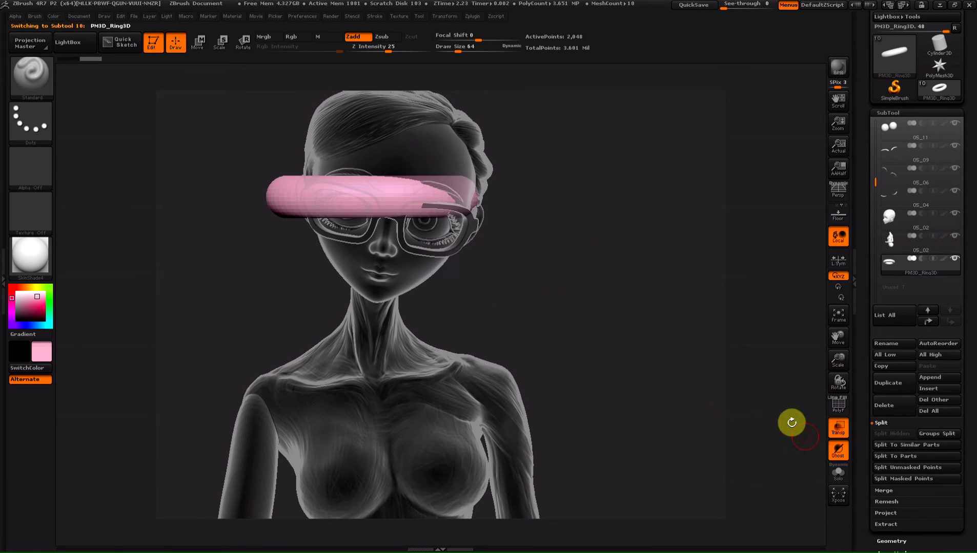
click(198, 42)
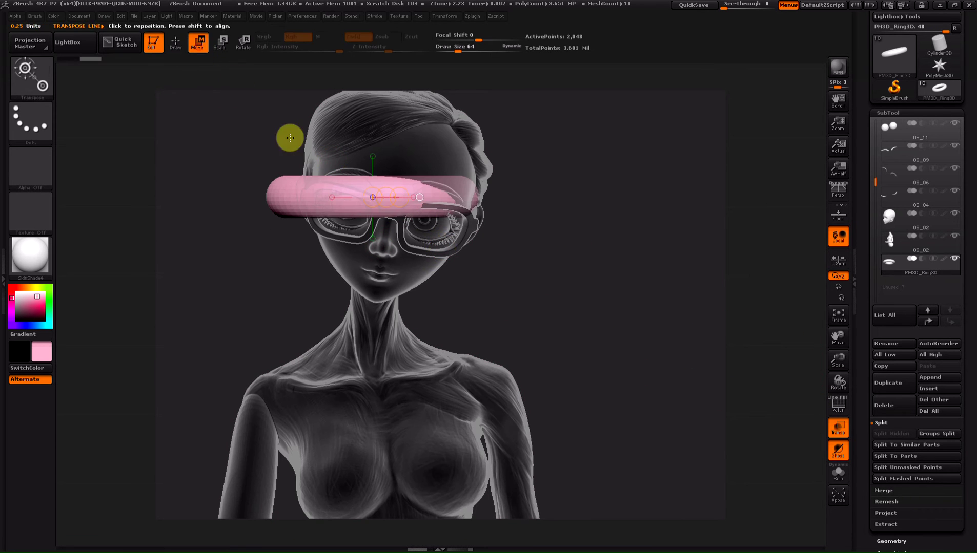
drag(294, 205, 285, 321)
drag(283, 257, 301, 357)
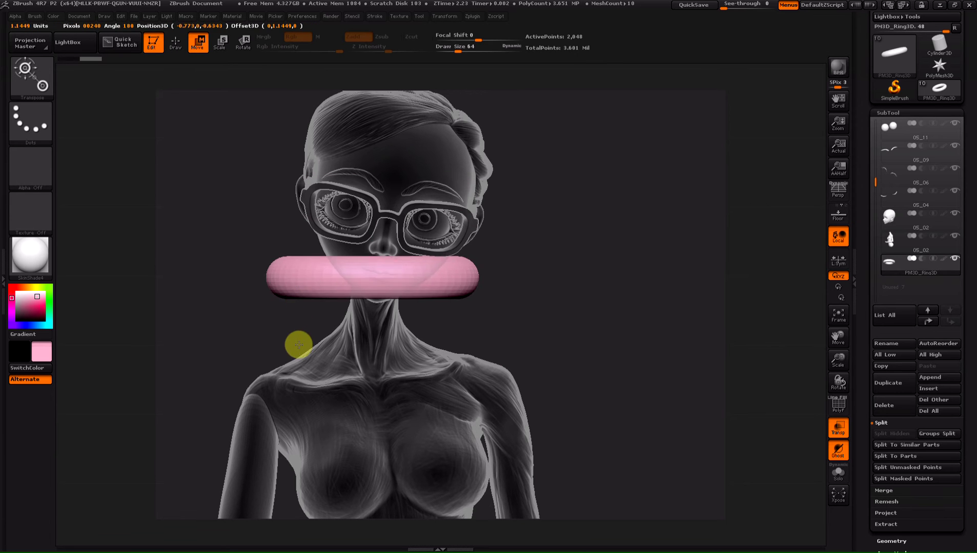
click(221, 43)
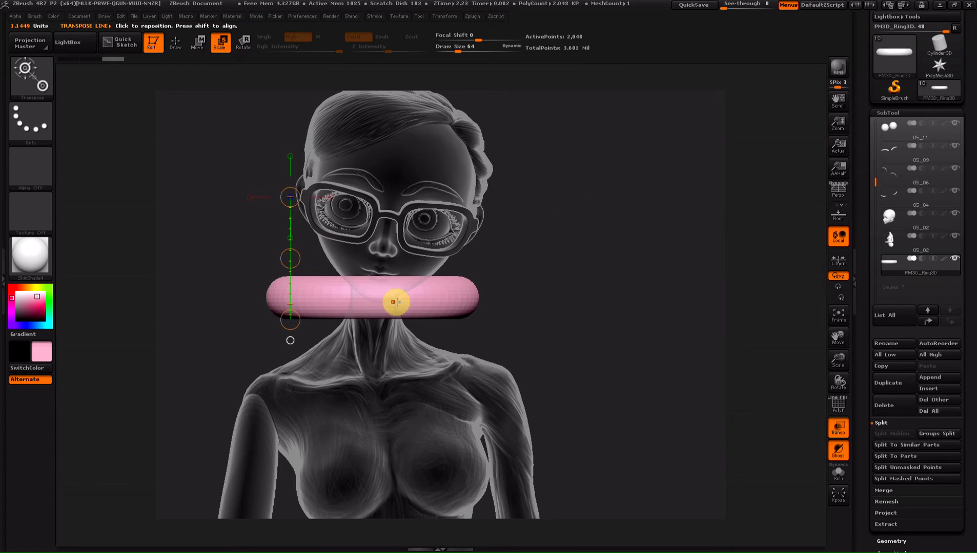
mouse_move(385, 301)
mouse_down()
mouse_move(388, 136)
mouse_move(375, 298)
mouse_up()
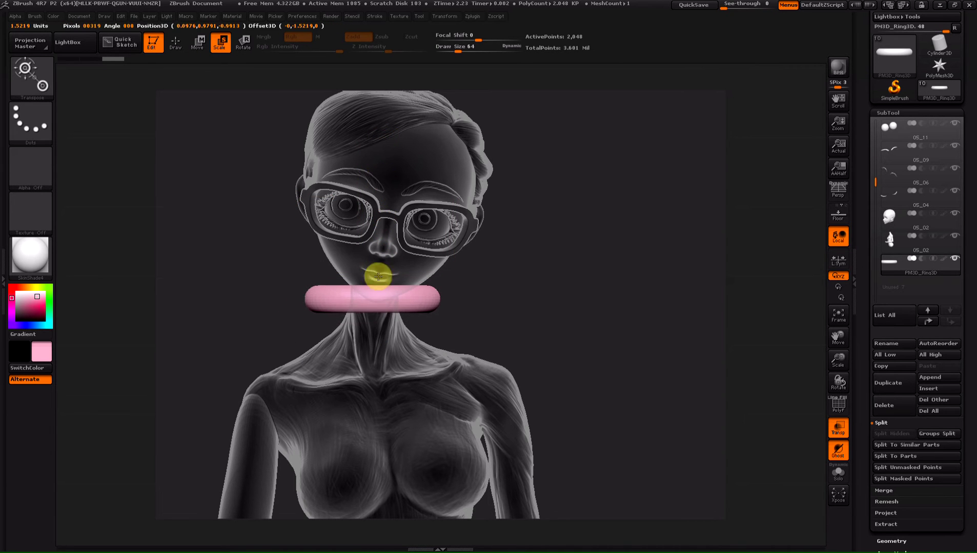
drag(378, 139, 383, 229)
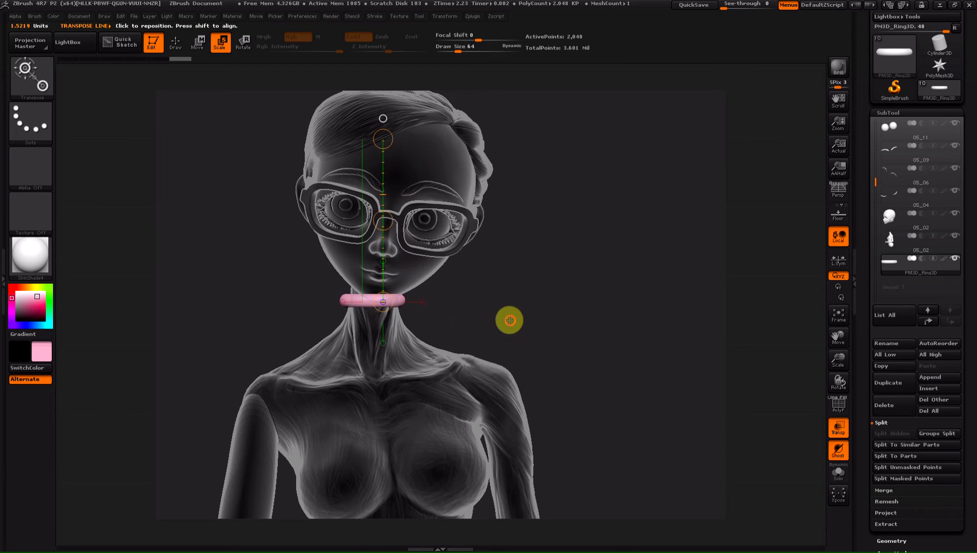
mouse_move(508, 320)
shift+mouse_down()
mouse_move(439, 321)
mouse_move(452, 336)
mouse_move(440, 342)
mouse_move(457, 345)
mouse_move(452, 338)
mouse_move(446, 351)
mouse_move(419, 308)
mouse_move(432, 344)
shift+mouse_up()
Reposition the ring around the neck and tilt it to follow the neck's angle
key(w)
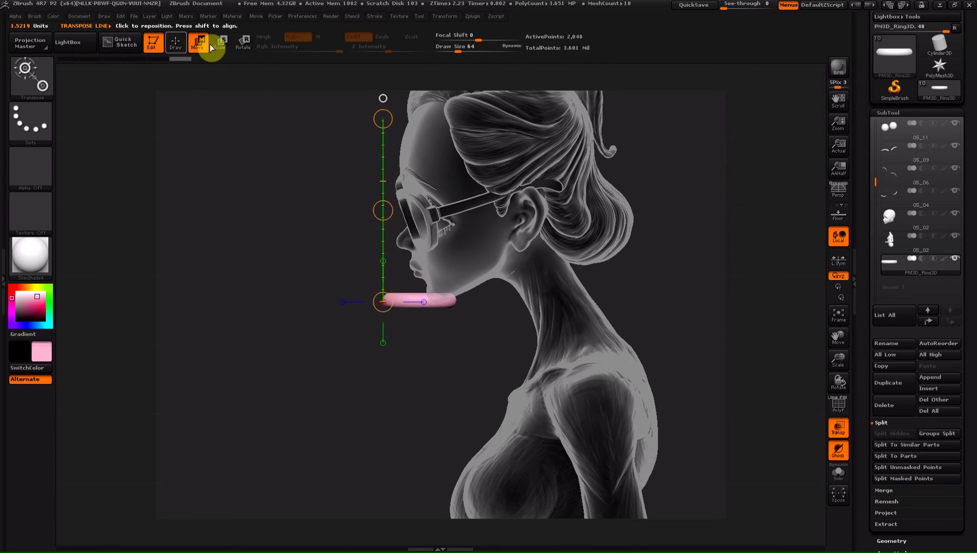
drag(435, 298, 566, 302)
mouse_move(473, 302)
mouse_down()
mouse_move(584, 265)
mouse_move(489, 331)
mouse_move(525, 348)
mouse_move(560, 326)
mouse_up()
click(242, 48)
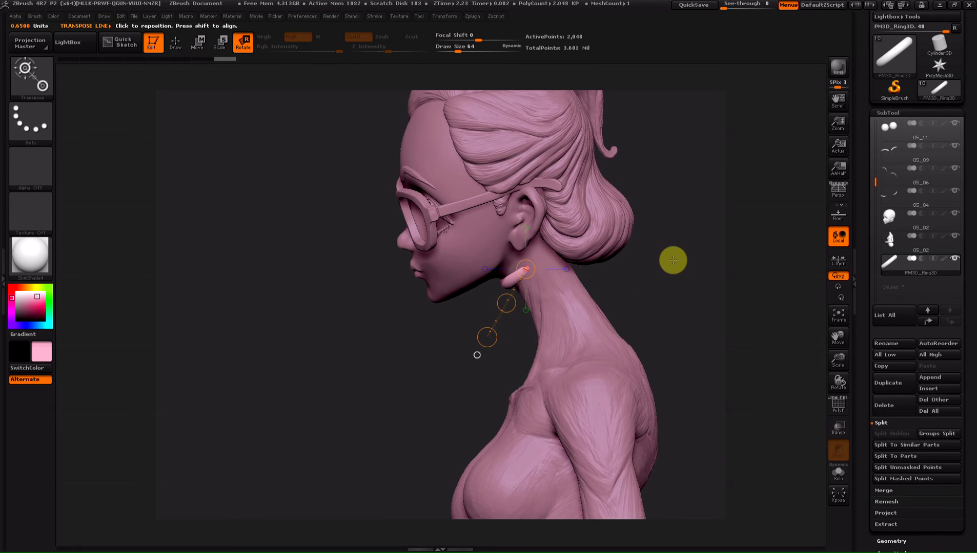
mouse_move(671, 259)
mouse_down()
mouse_move(694, 254)
mouse_move(610, 305)
mouse_move(615, 279)
mouse_move(226, 129)
mouse_up()
click(198, 42)
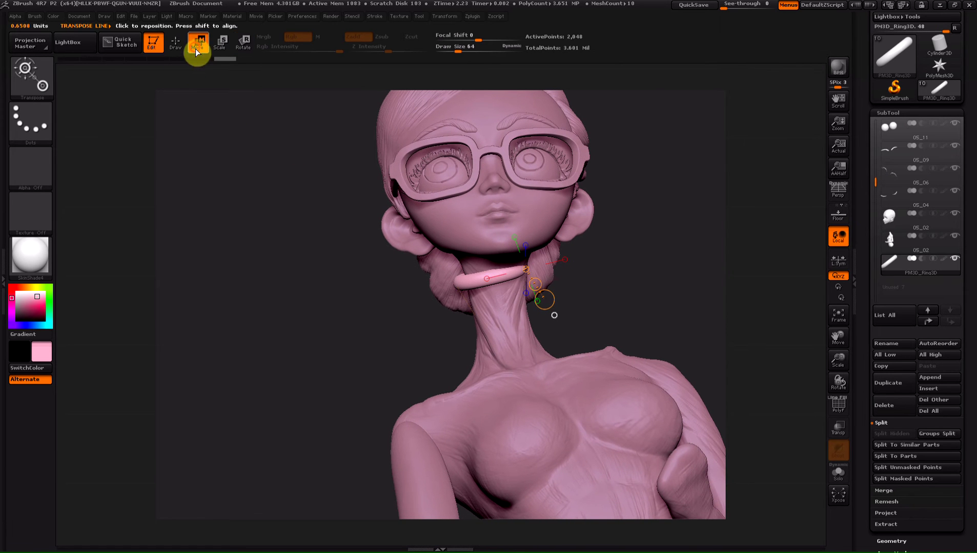
drag(375, 299, 450, 286)
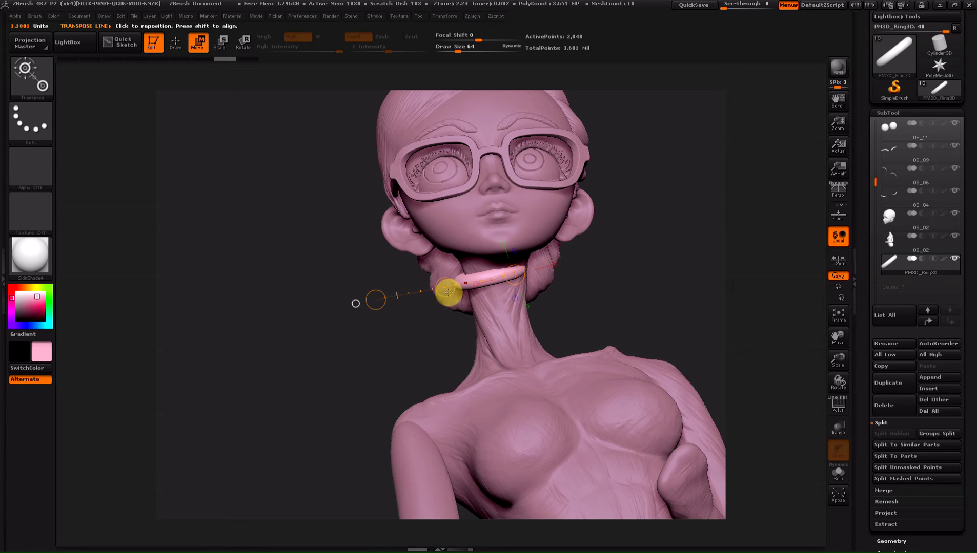
drag(448, 291, 446, 287)
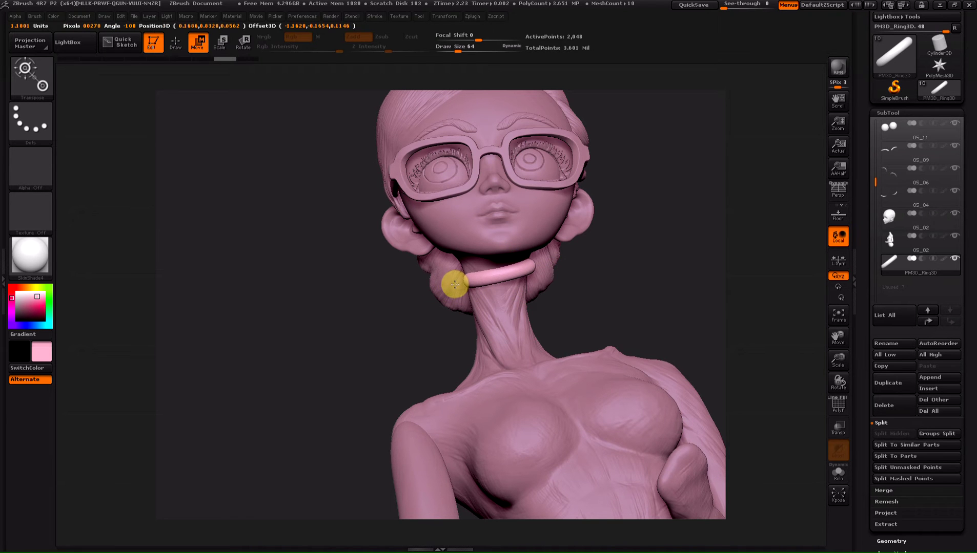
click(243, 42)
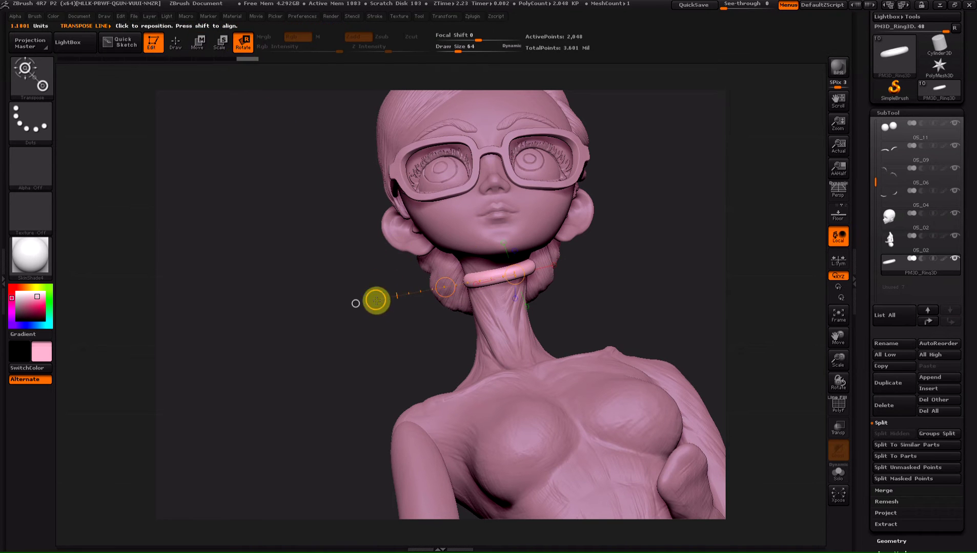
drag(376, 300, 373, 283)
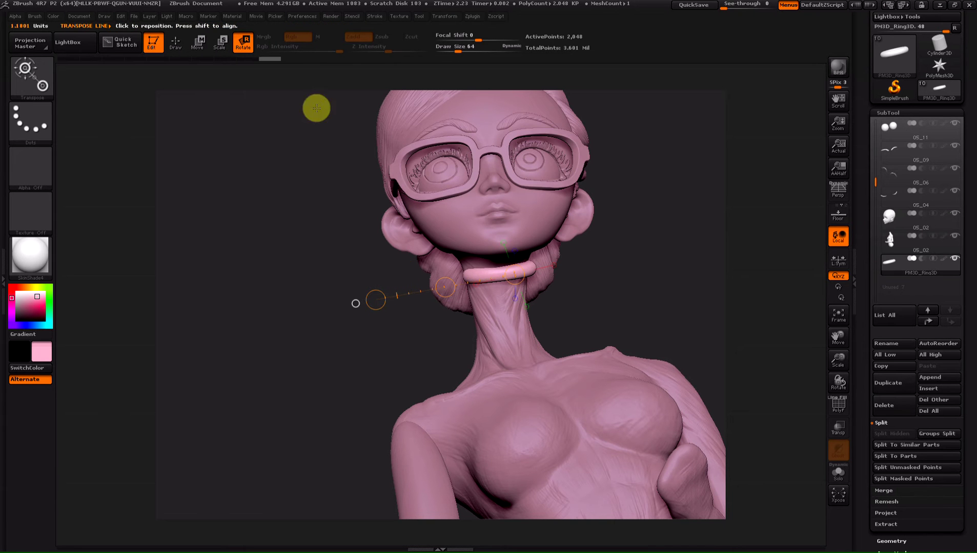
mouse_move(648, 296)
mouse_down()
mouse_move(626, 298)
mouse_move(642, 307)
mouse_up()
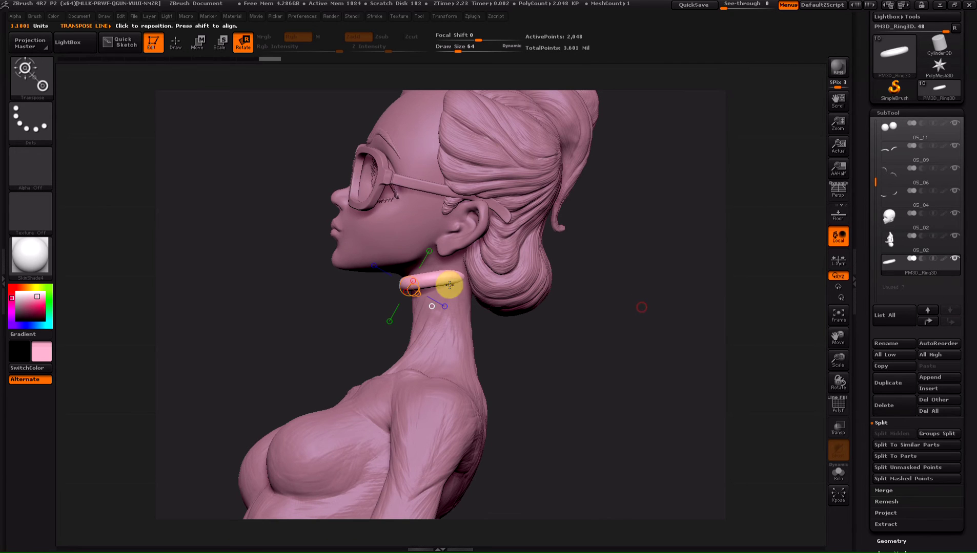
Shift the ring snugly around the neck, check it from several angles, and return to Draw (Q)
click(198, 42)
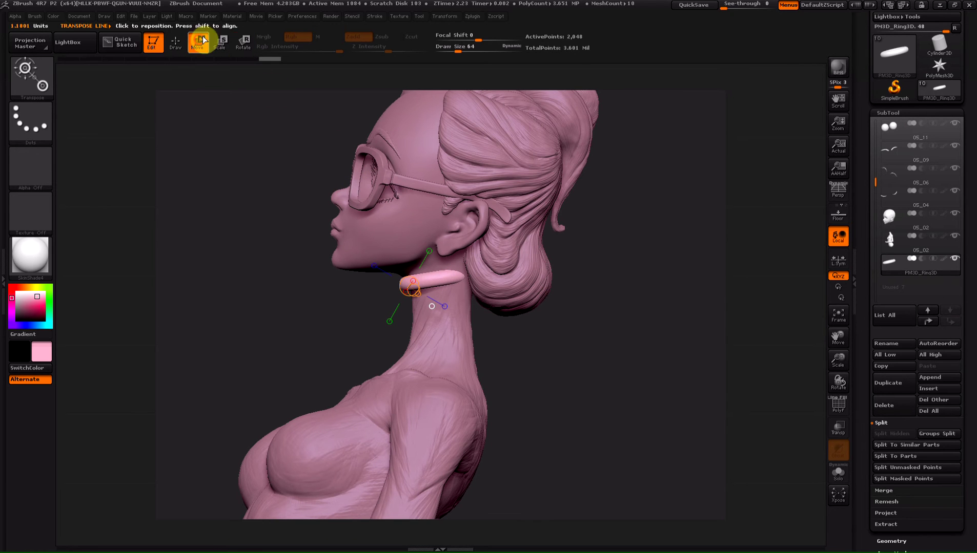
drag(419, 283, 618, 250)
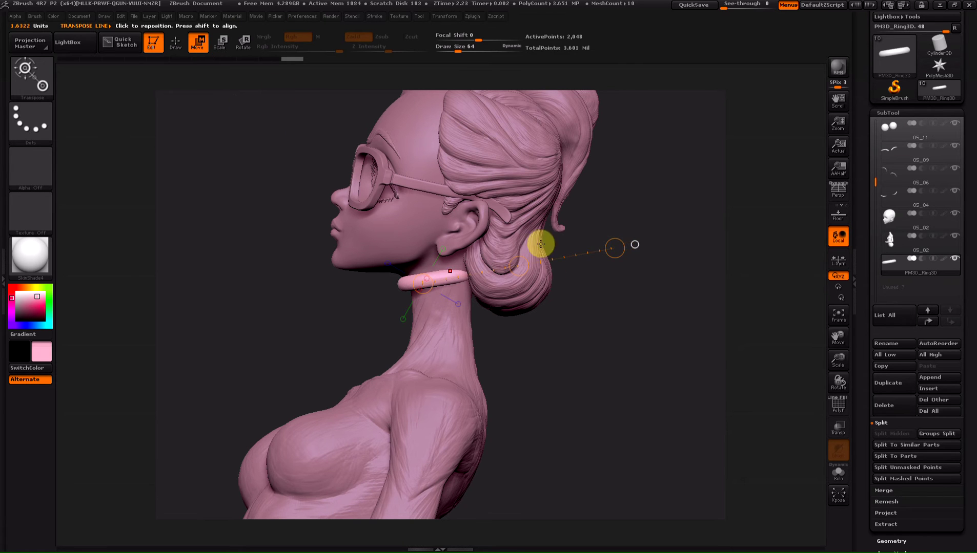
drag(540, 242, 519, 265)
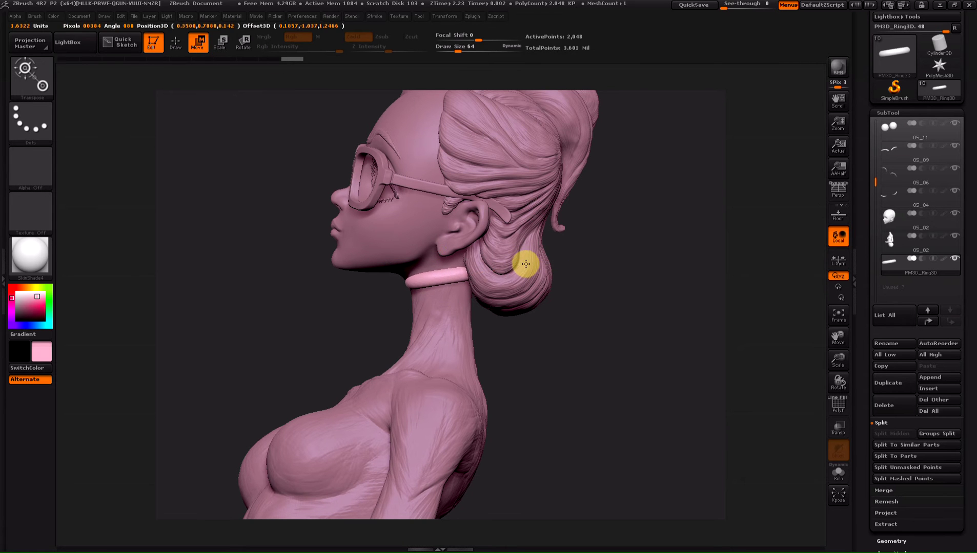
mouse_move(575, 349)
mouse_down()
mouse_move(582, 355)
mouse_move(556, 350)
mouse_move(617, 369)
mouse_up()
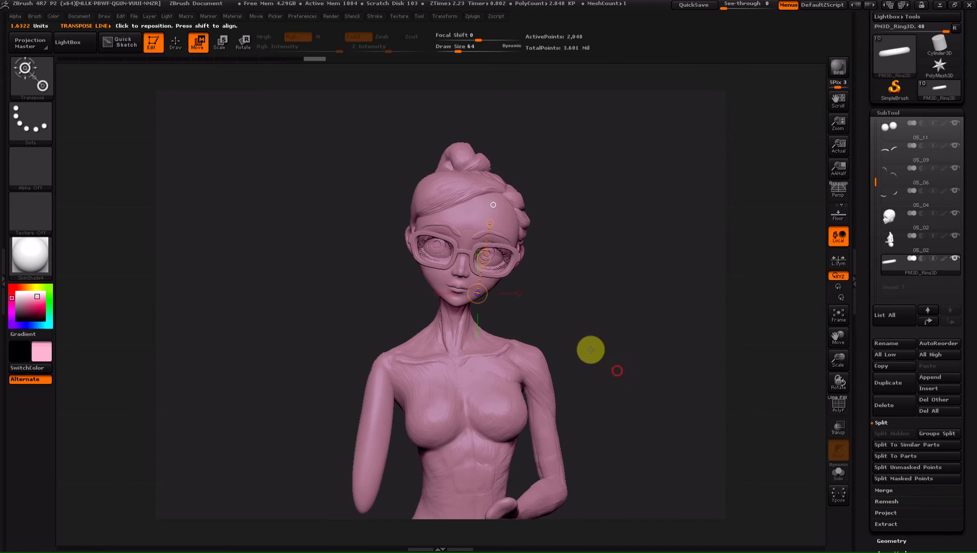
mouse_move(574, 320)
mouse_down()
mouse_move(528, 312)
mouse_move(544, 268)
mouse_move(613, 276)
mouse_move(394, 218)
mouse_up()
key(q)
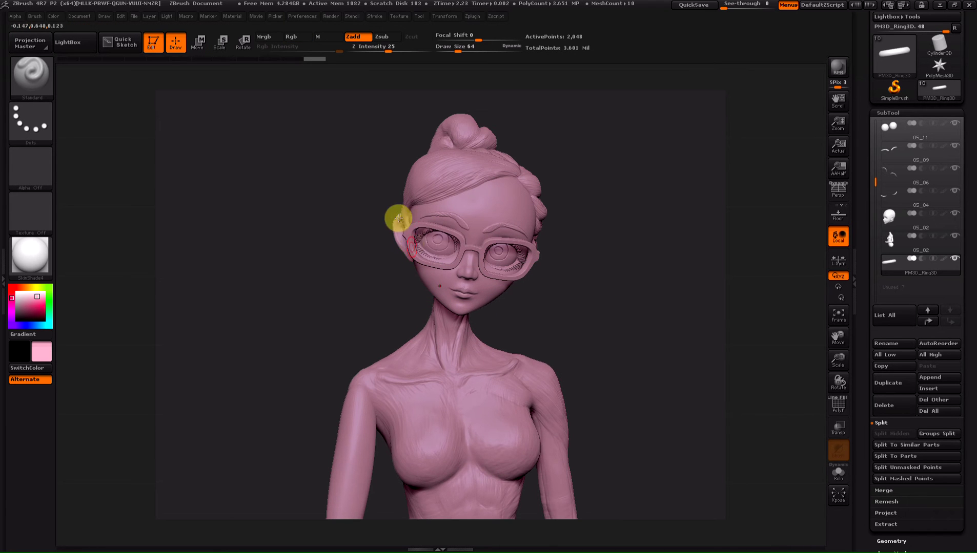
drag(395, 271, 389, 267)
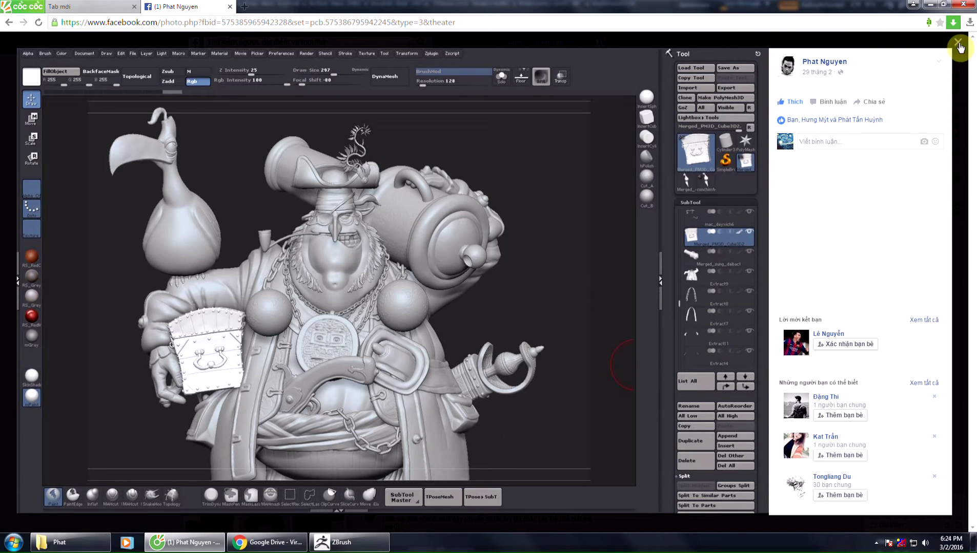
Close the photo viewer and open the shared character reference image from a chat conversation
click(958, 43)
click(618, 45)
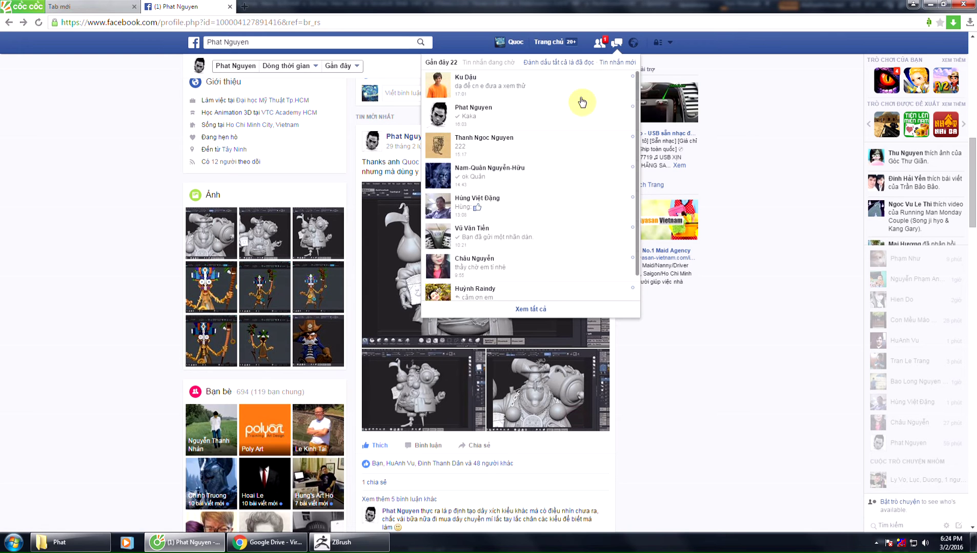
click(481, 116)
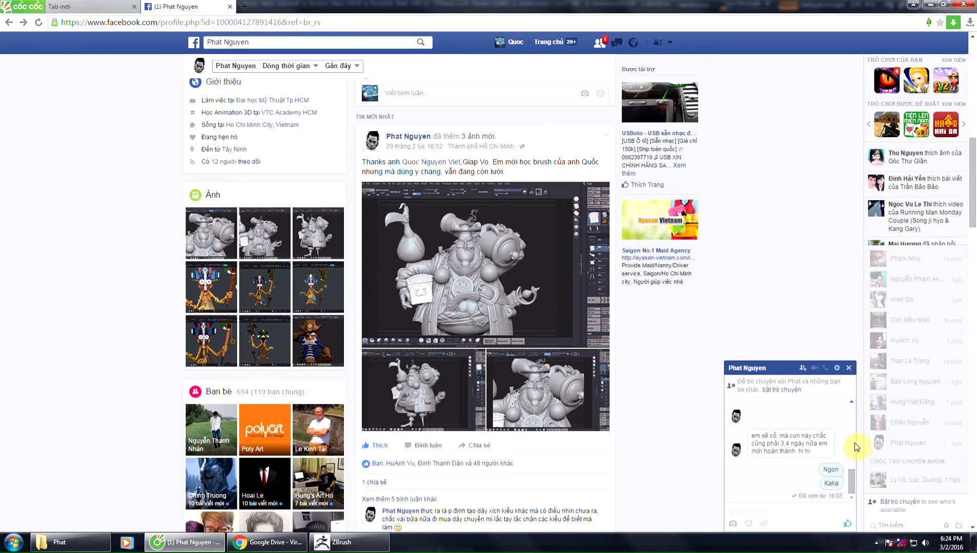
mouse_move(851, 472)
mouse_down()
mouse_move(850, 408)
mouse_move(853, 453)
mouse_up()
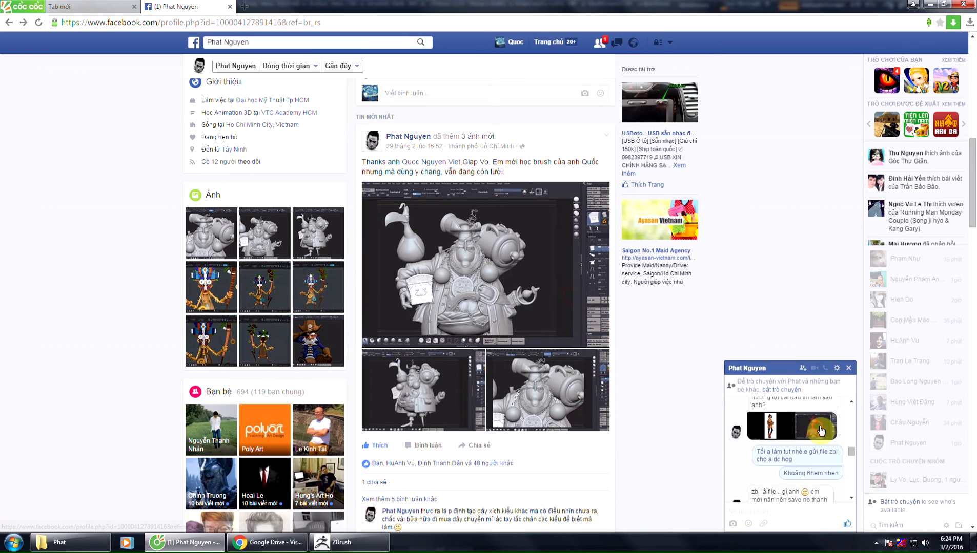
click(817, 433)
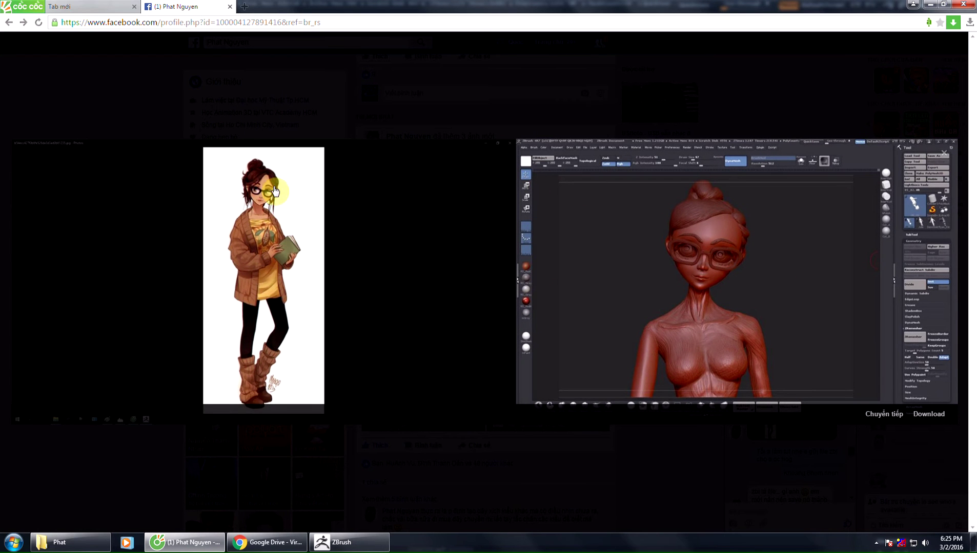
Scroll the reference, compare it against the sculpt, and bring ZBrush back to full screen
ctrl+scroll(251, 221, up, 1)
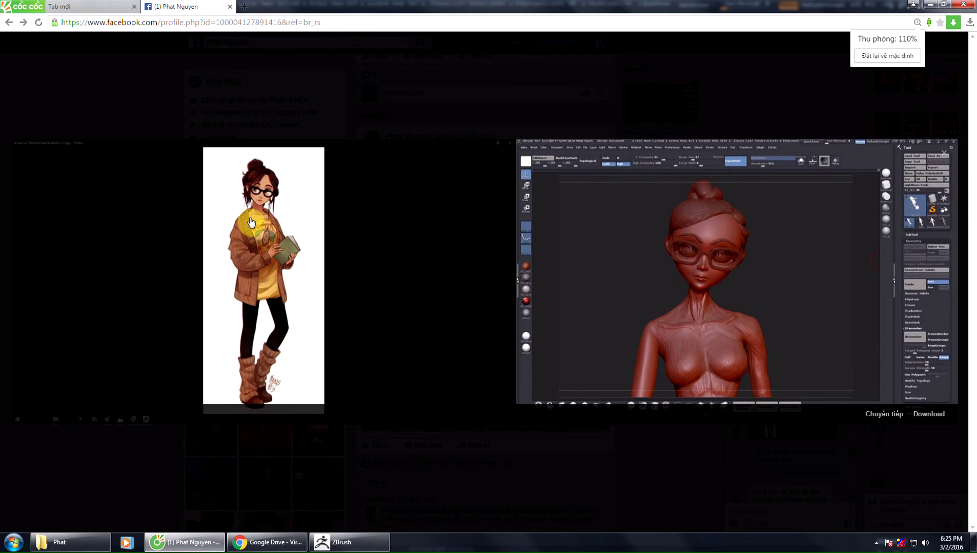
ctrl+scroll(321, 155, up, 1)
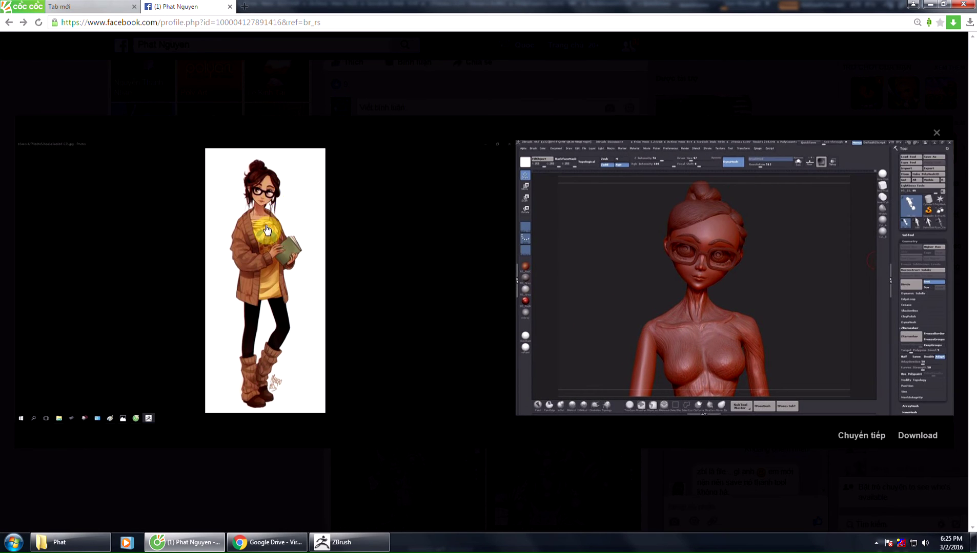
ctrl+scroll(259, 205, up, 1)
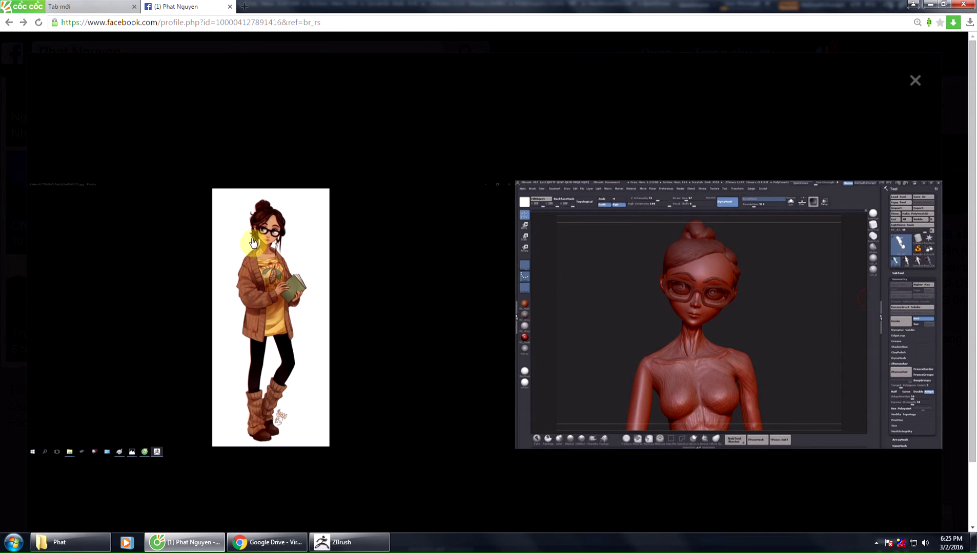
click(343, 542)
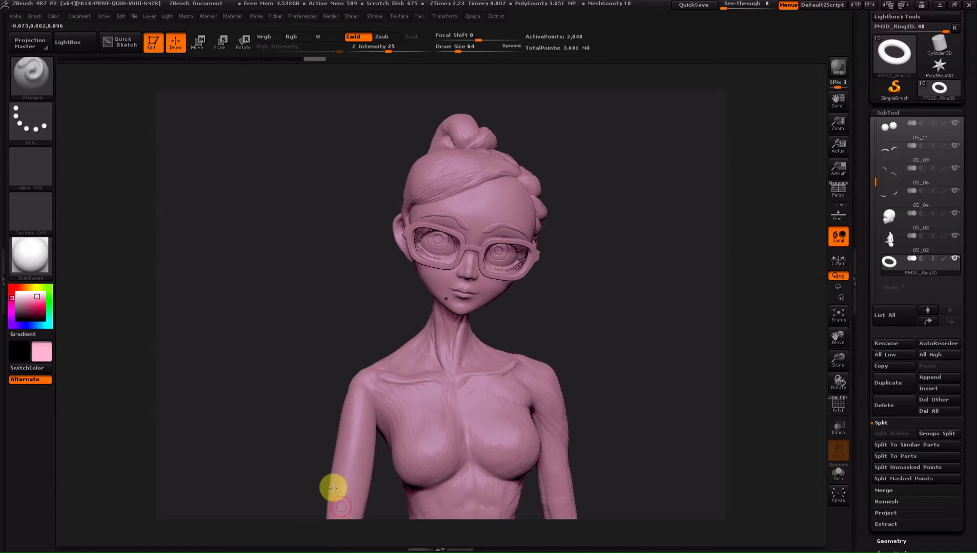
key(alt+Tab)
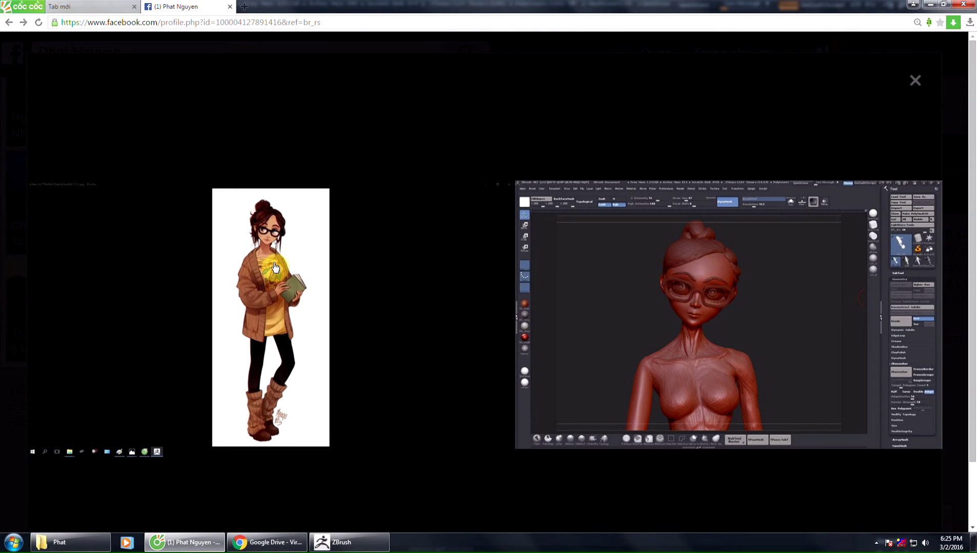
click(348, 542)
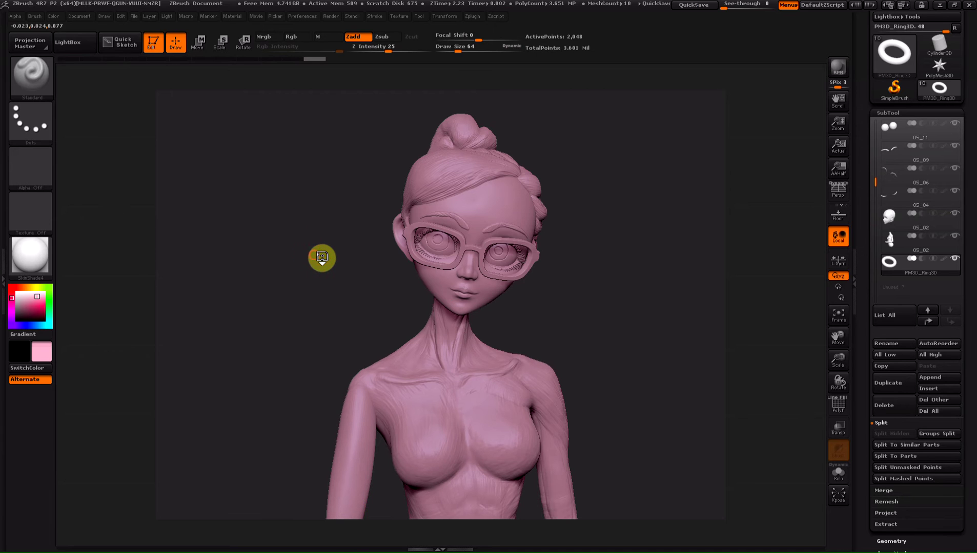
Turn the bust to a three-quarter view and load the CurveMultiTube brush from the brush picker
drag(333, 254, 401, 237)
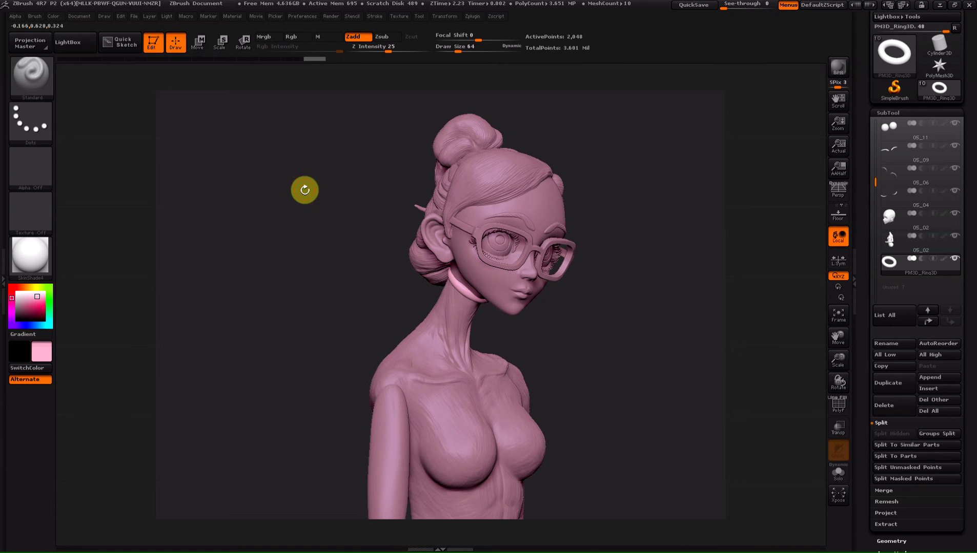
key(b)
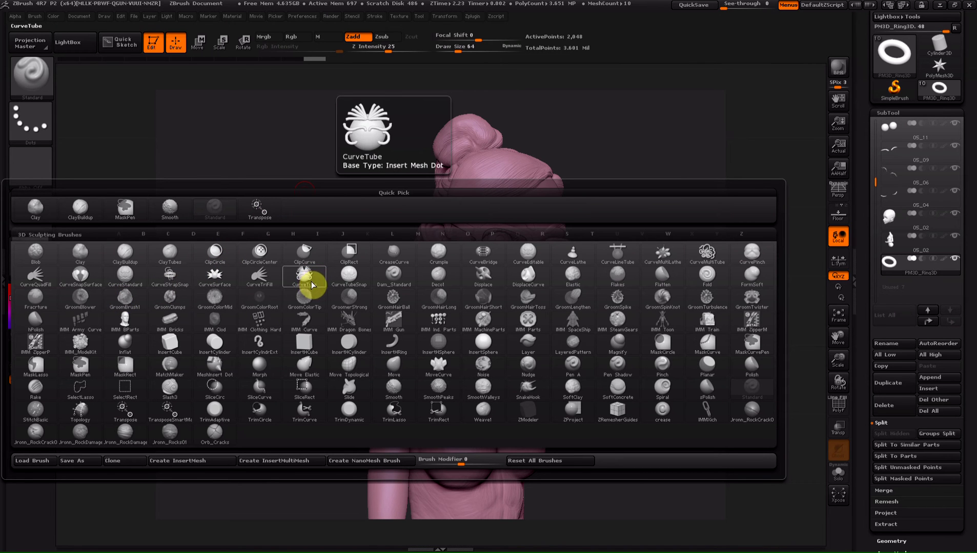
key(Escape)
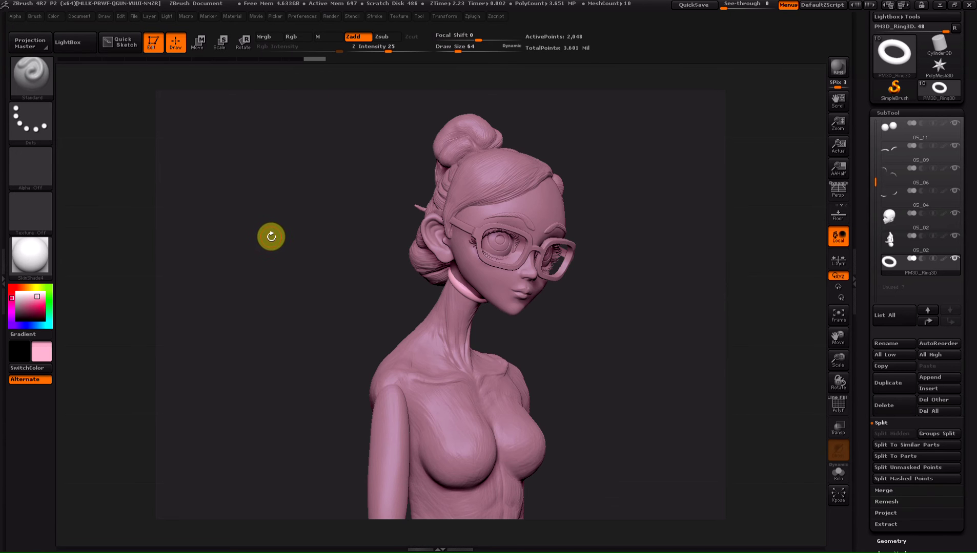
key(b)
key(i)
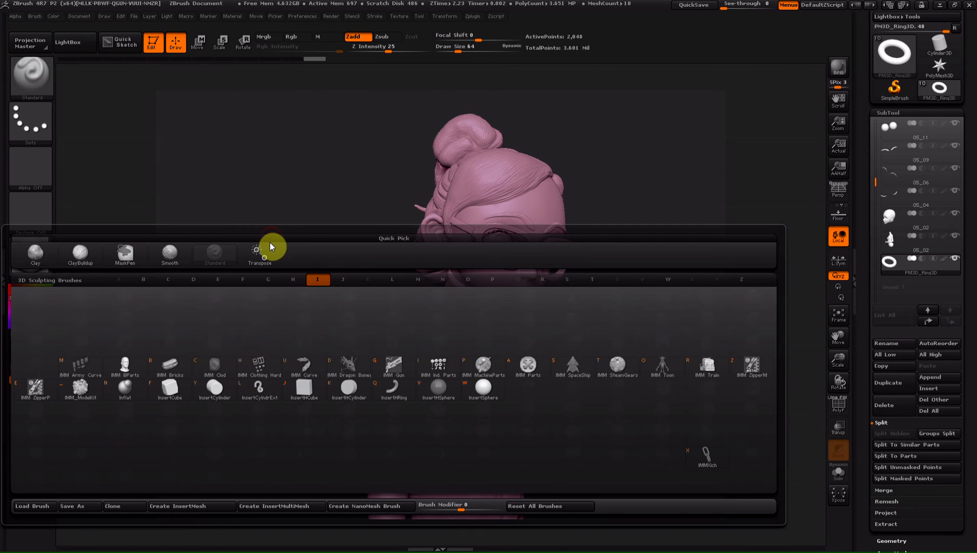
key(b)
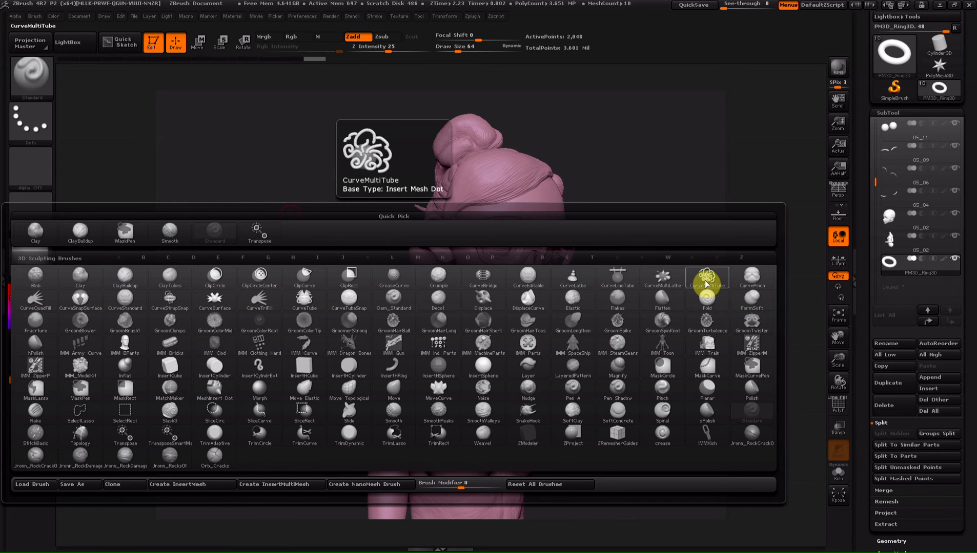
click(704, 280)
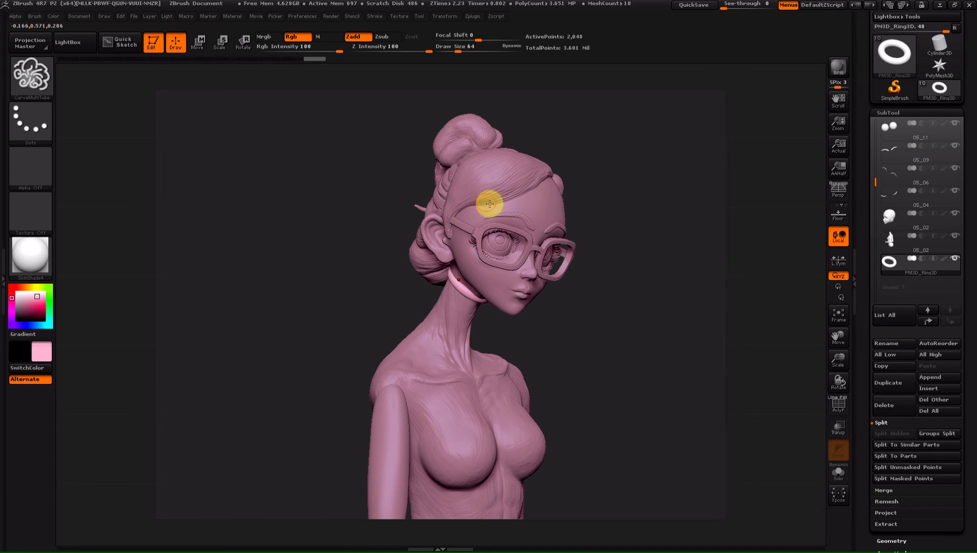
Make the 05_02 head subtool the active part
click(889, 244)
click(885, 264)
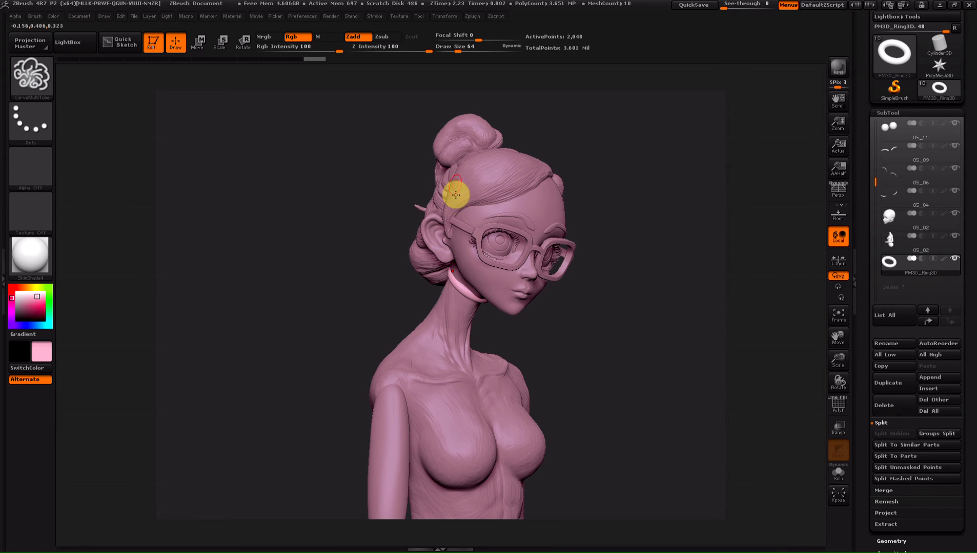
click(893, 220)
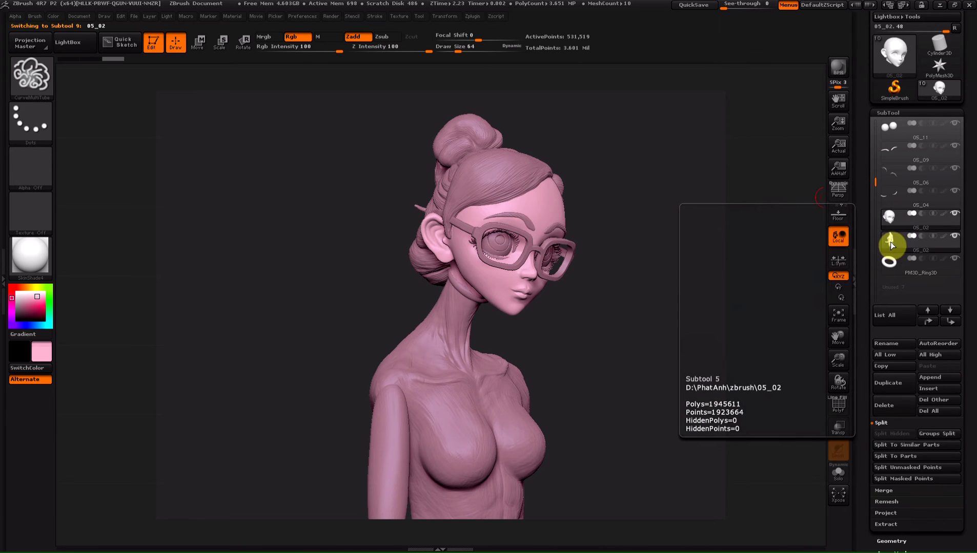
Inspect the 05_02 body and head subtools with Solo, ending with the body selected
click(890, 242)
click(838, 472)
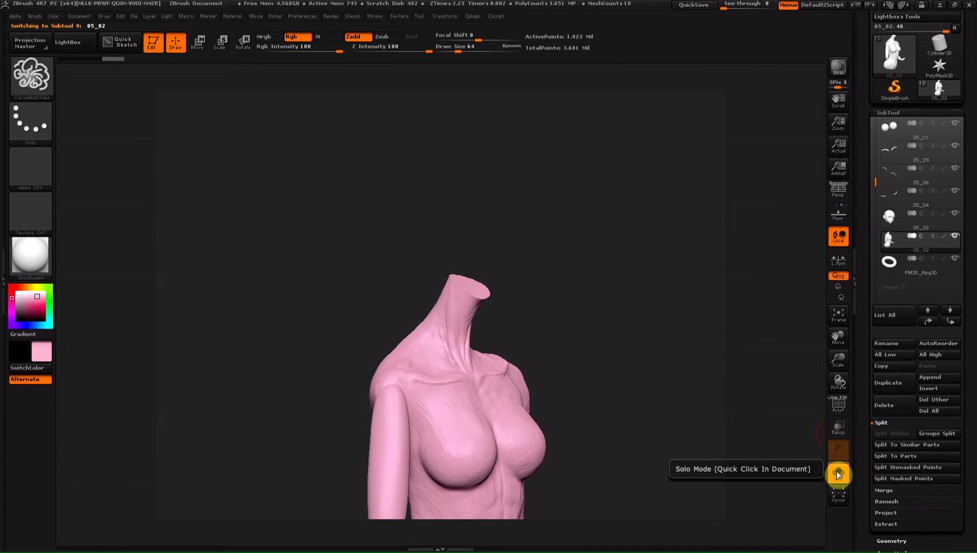
click(838, 472)
click(892, 222)
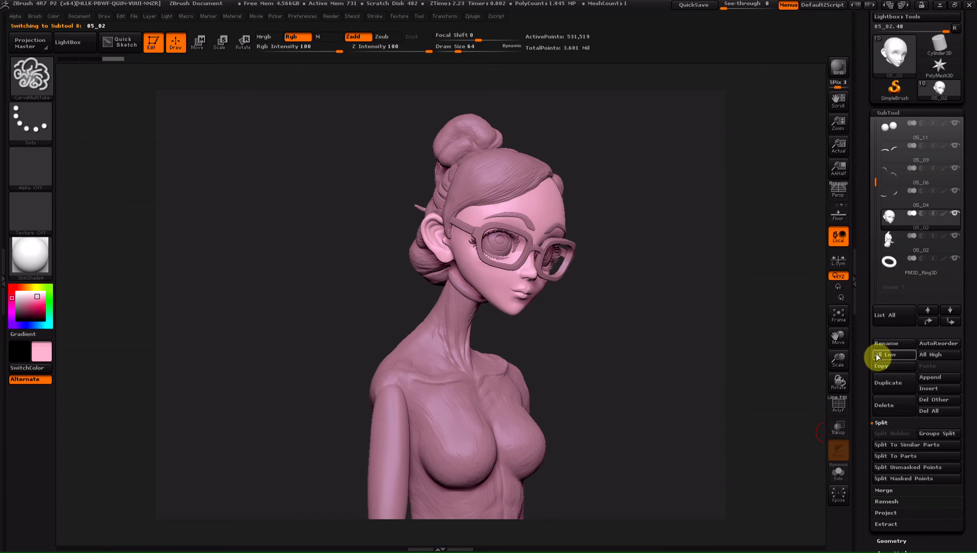
click(839, 477)
click(839, 476)
click(882, 240)
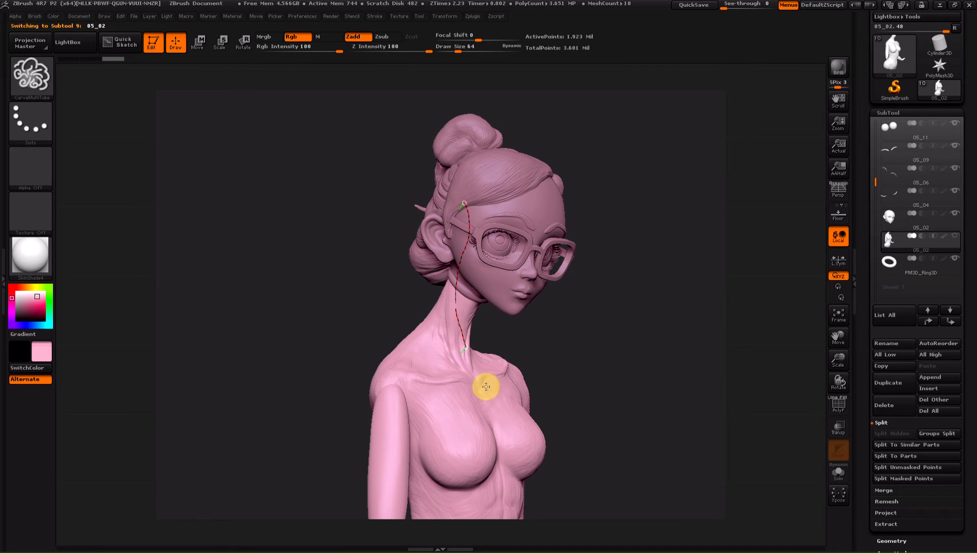
Turn the drawn curve into a pink CurveMultiTube strand and set Draw Size to 170
click(474, 208)
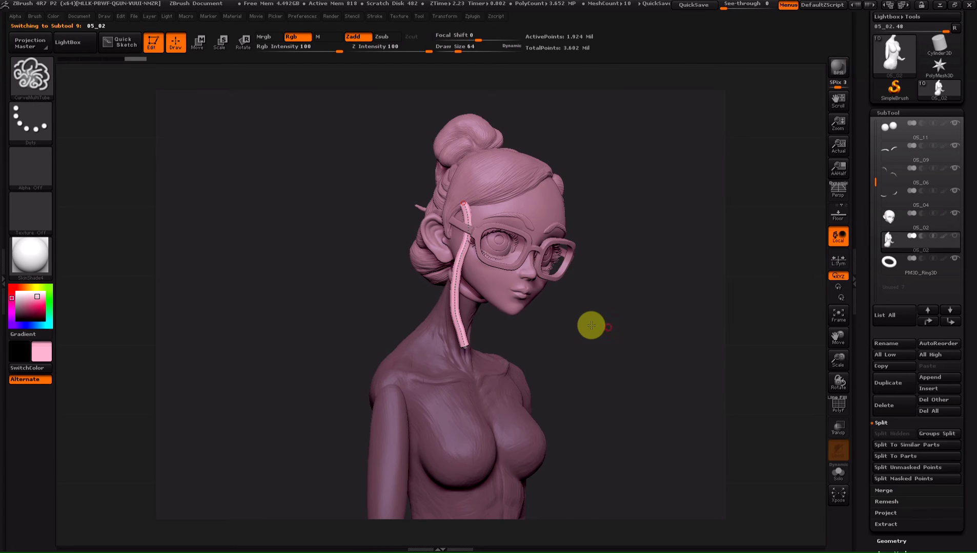
mouse_move(589, 327)
mouse_down()
mouse_move(609, 325)
mouse_move(571, 288)
mouse_up()
ctrl+drag(470, 292, 485, 272)
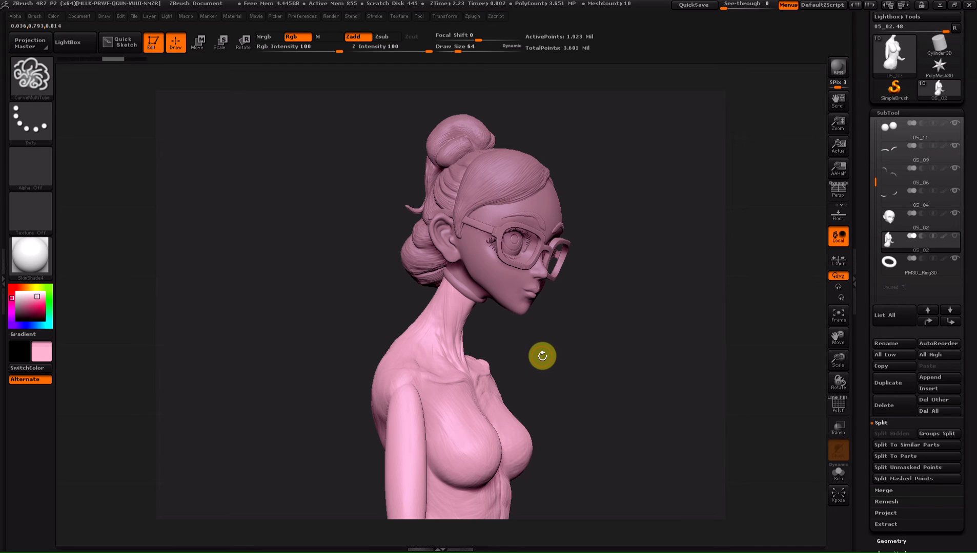
key(s)
drag(553, 358, 556, 358)
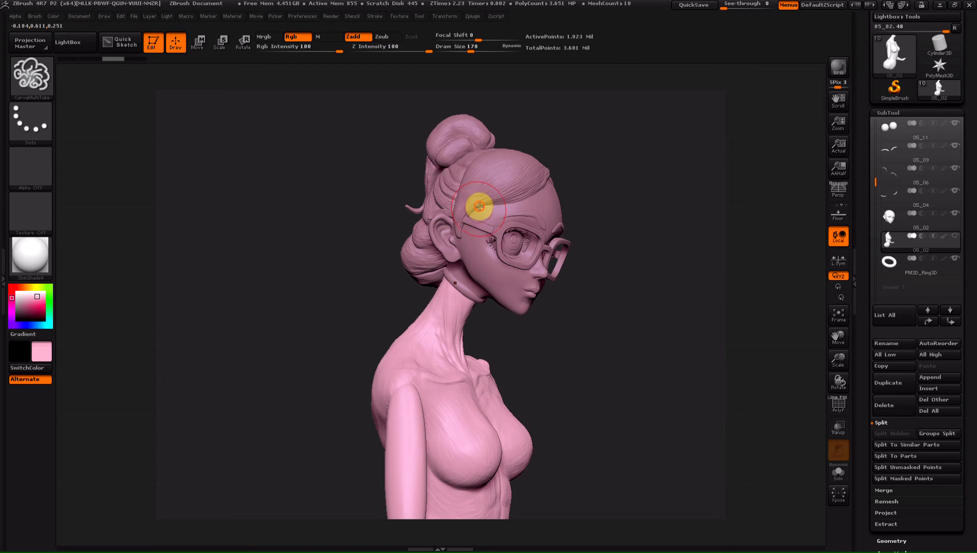
Draw a tube strand from hairline to neck, then start a curve behind the other ear
drag(463, 290, 491, 337)
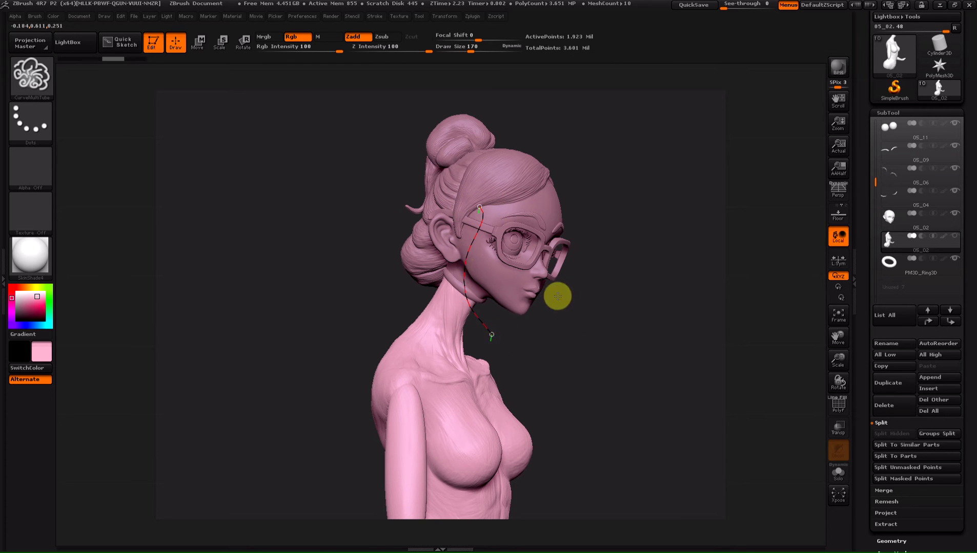
click(493, 224)
mouse_move(590, 353)
mouse_down()
mouse_move(517, 349)
mouse_move(436, 220)
mouse_move(443, 284)
mouse_move(420, 369)
mouse_up()
click(443, 240)
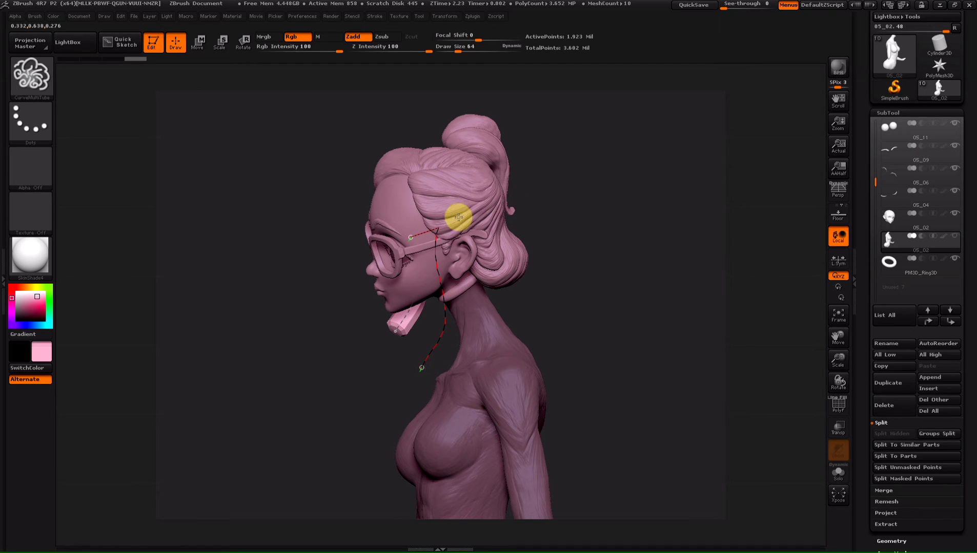
Turn the new curve into a second tube strand and Shift-smooth both strands into tapered bends
click(440, 215)
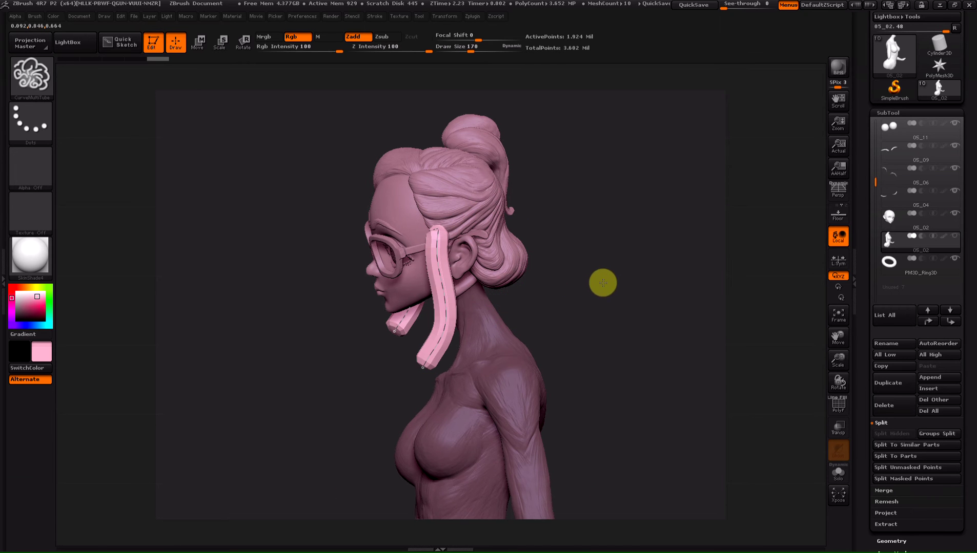
shift+drag(602, 281, 606, 282)
mouse_move(572, 335)
mouse_down()
mouse_move(553, 338)
mouse_move(520, 309)
mouse_up()
mouse_move(429, 363)
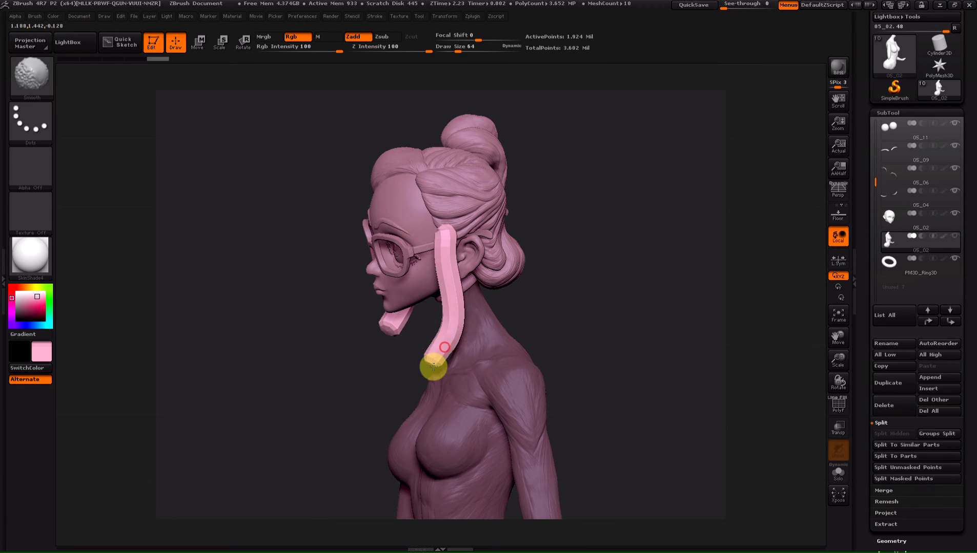
shift+drag(435, 357, 453, 292)
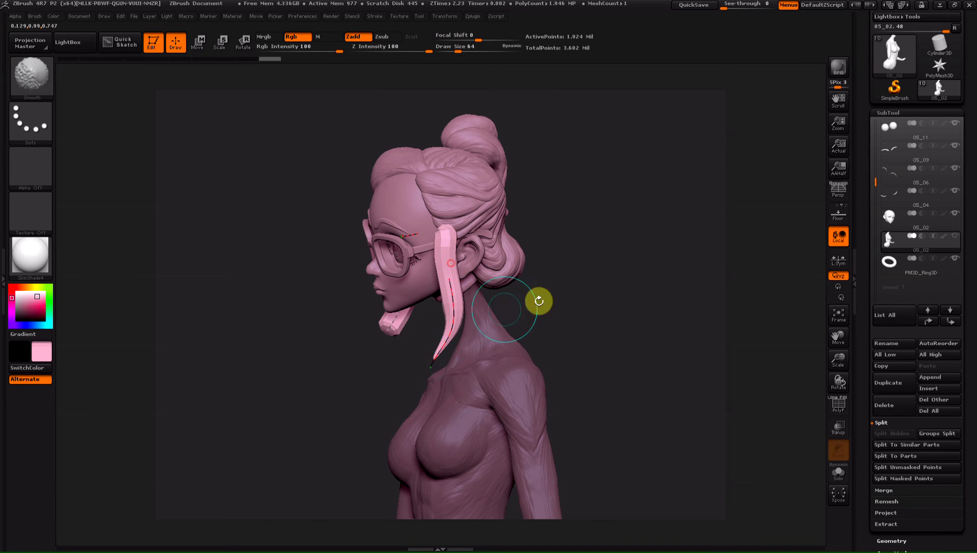
drag(601, 299, 595, 303)
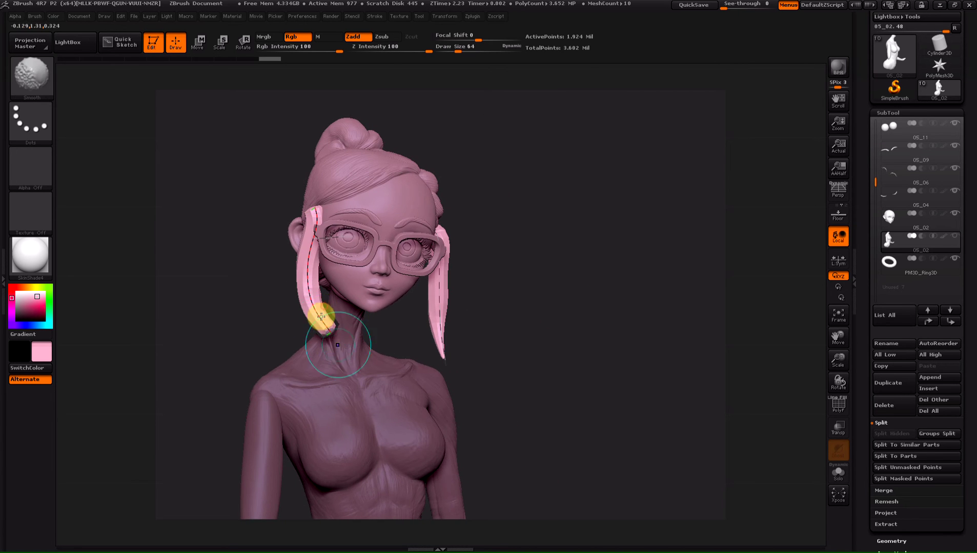
mouse_move(328, 328)
shift+mouse_down()
mouse_move(302, 276)
mouse_move(324, 329)
shift+mouse_up()
drag(525, 308, 320, 309)
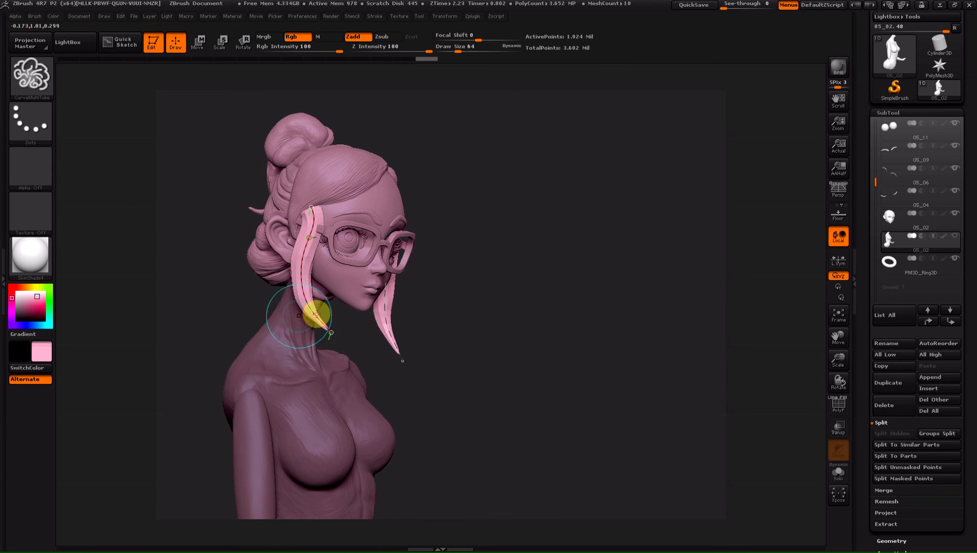
drag(534, 243, 296, 225)
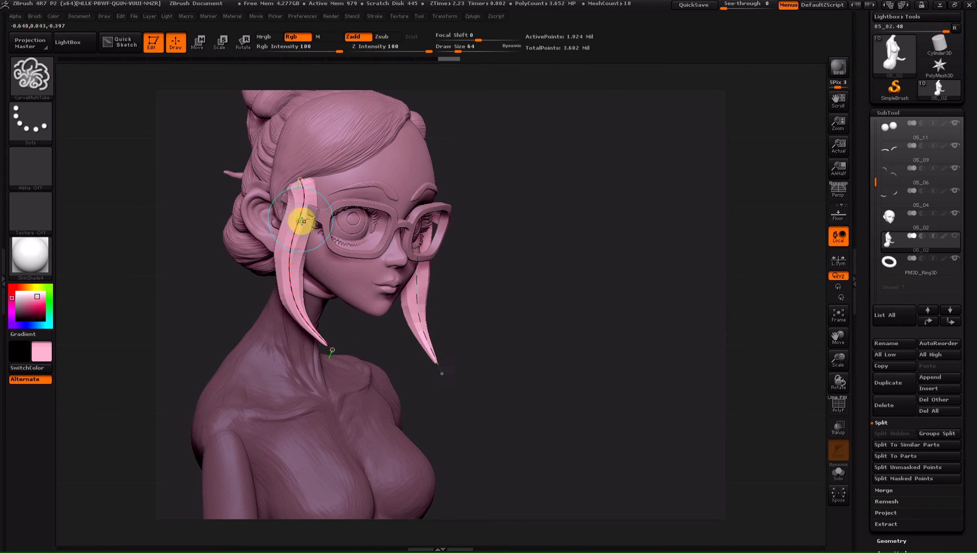
Undo the stray curve across the glasses, dock Stroke settings, and delete the tubes' curve guides
drag(300, 221, 427, 213)
click(556, 136)
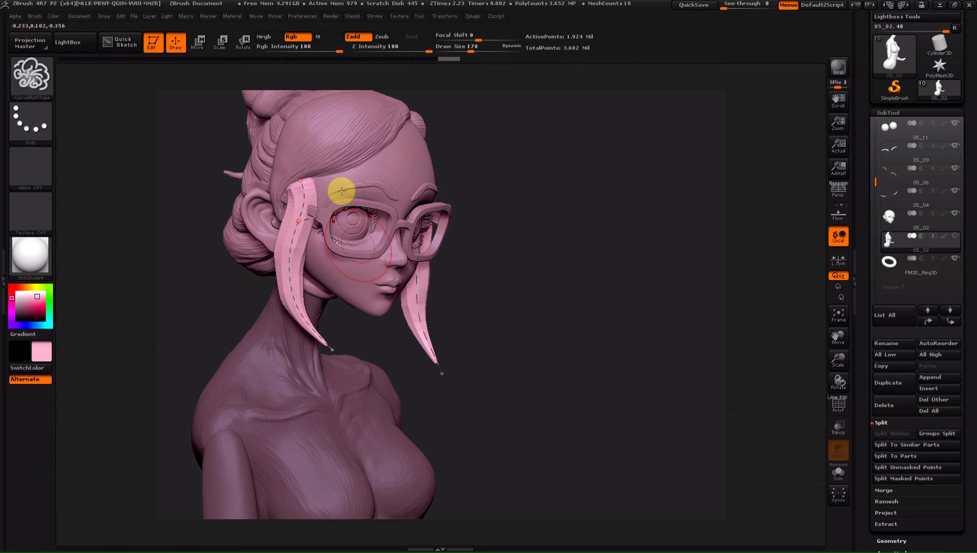
key(ctrl+shift+z)
key(ctrl+z)
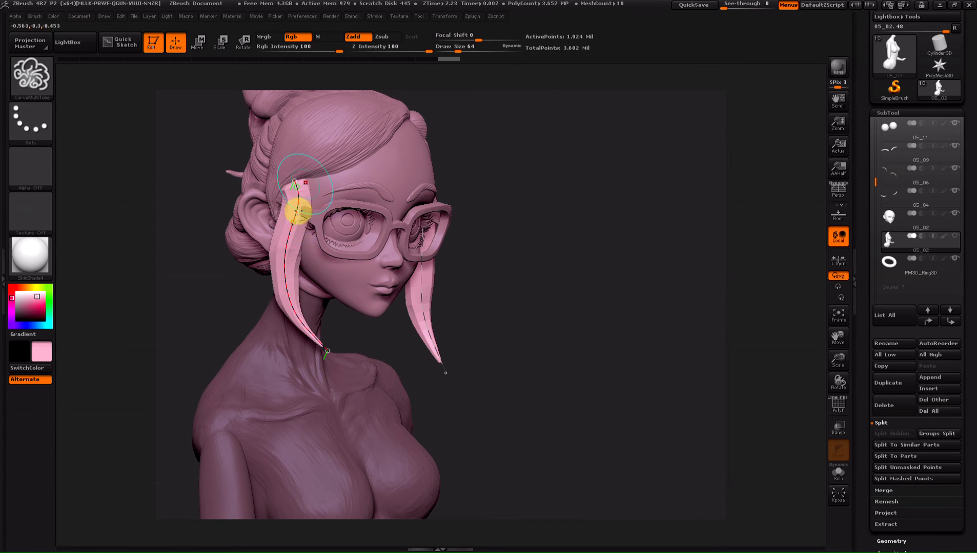
key(ctrl+z)
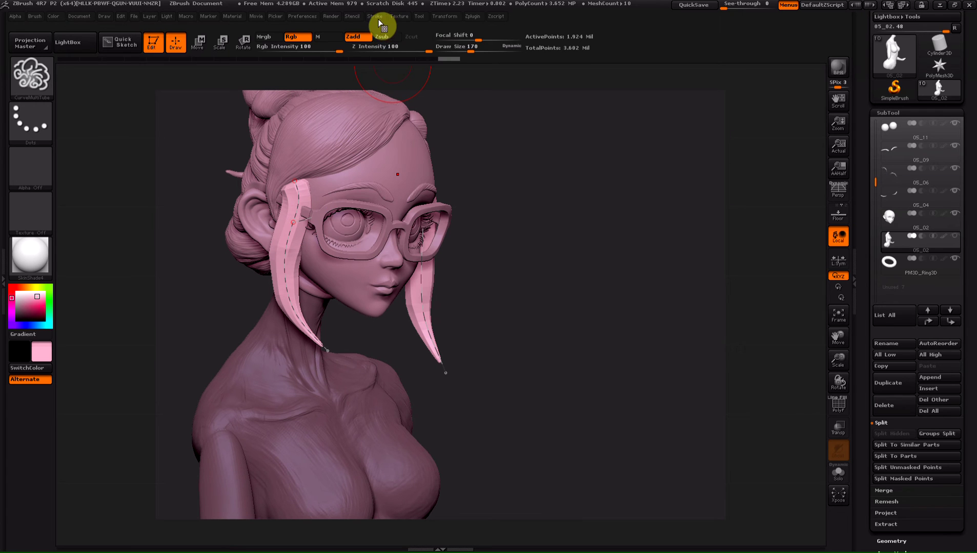
click(374, 16)
click(372, 30)
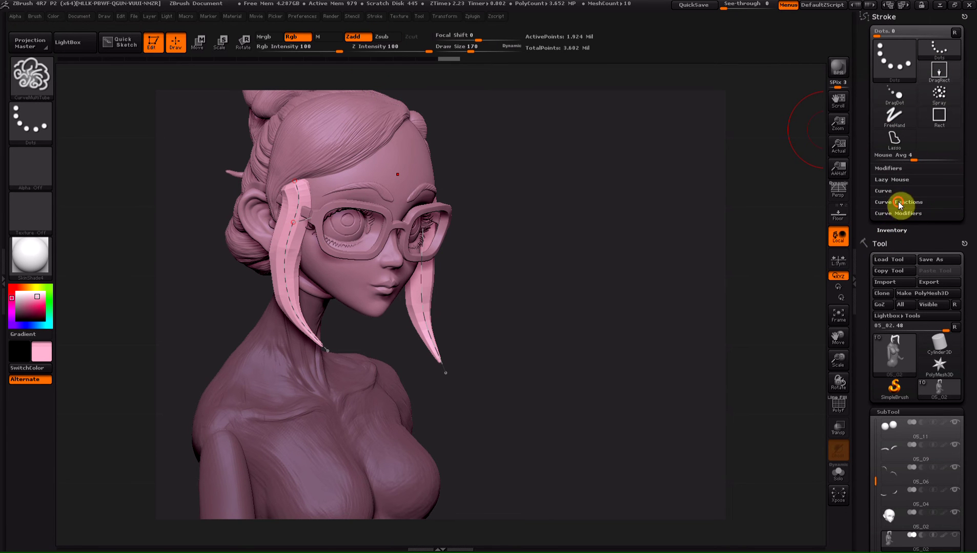
click(898, 202)
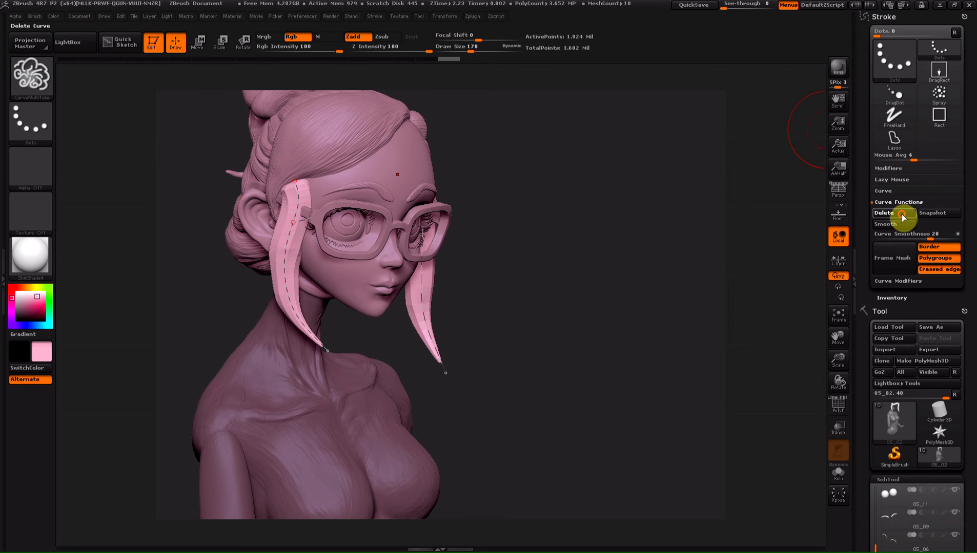
click(902, 218)
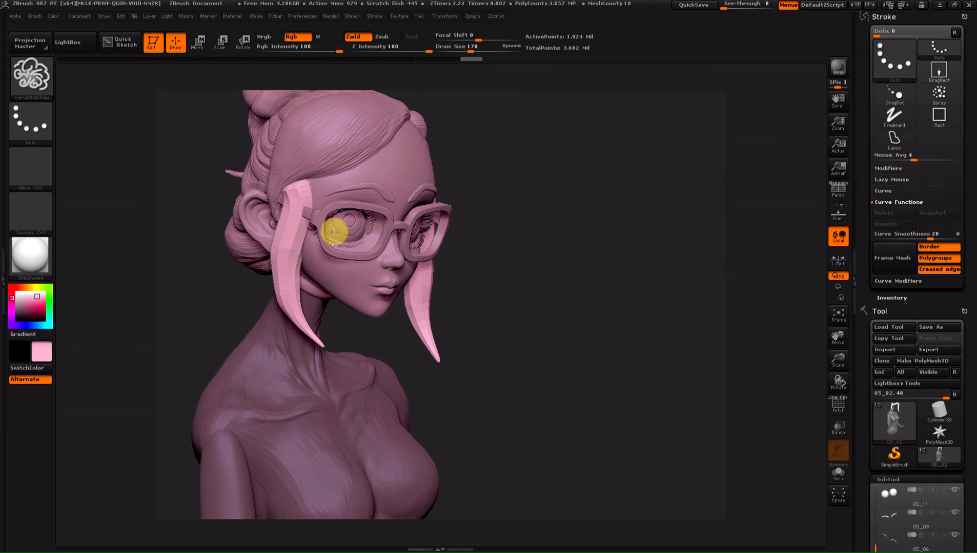
Generate a hair tube from the temple beside the face and smooth its end into a taper
drag(334, 232, 338, 306)
mouse_move(438, 331)
mouse_down()
mouse_move(337, 194)
mouse_move(339, 385)
mouse_up()
click(355, 205)
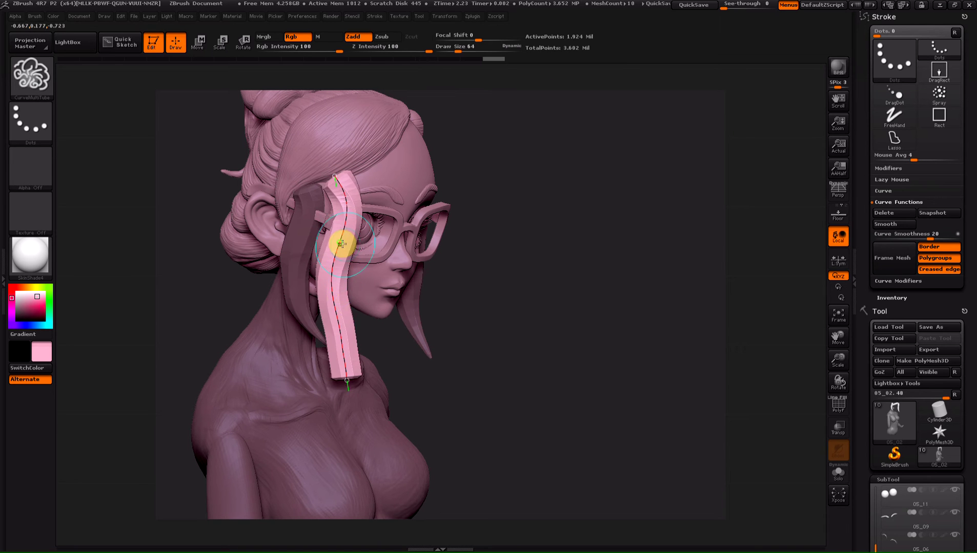
mouse_move(342, 247)
shift+mouse_down()
mouse_move(341, 358)
mouse_move(335, 198)
shift+mouse_up()
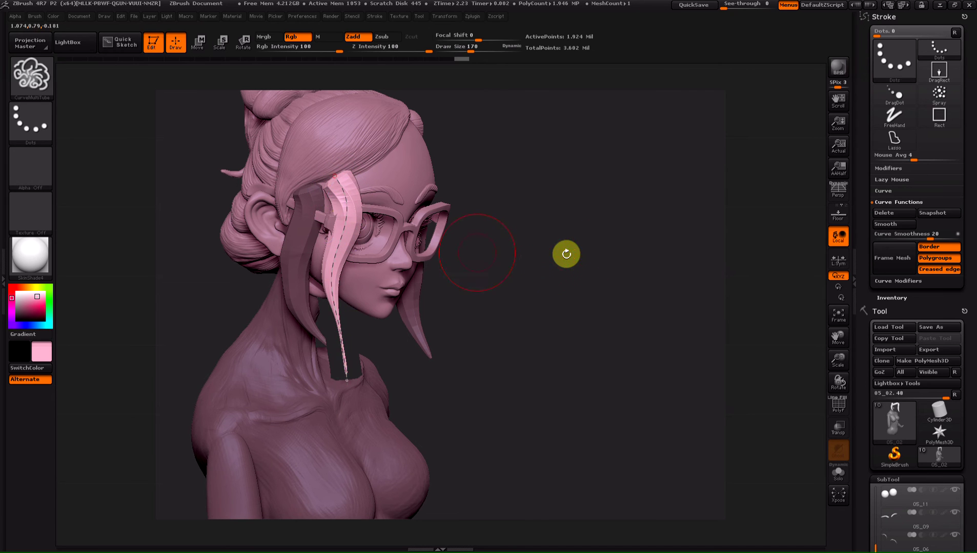
mouse_move(564, 253)
mouse_down()
mouse_move(552, 264)
mouse_move(517, 254)
mouse_up()
drag(250, 256, 308, 205)
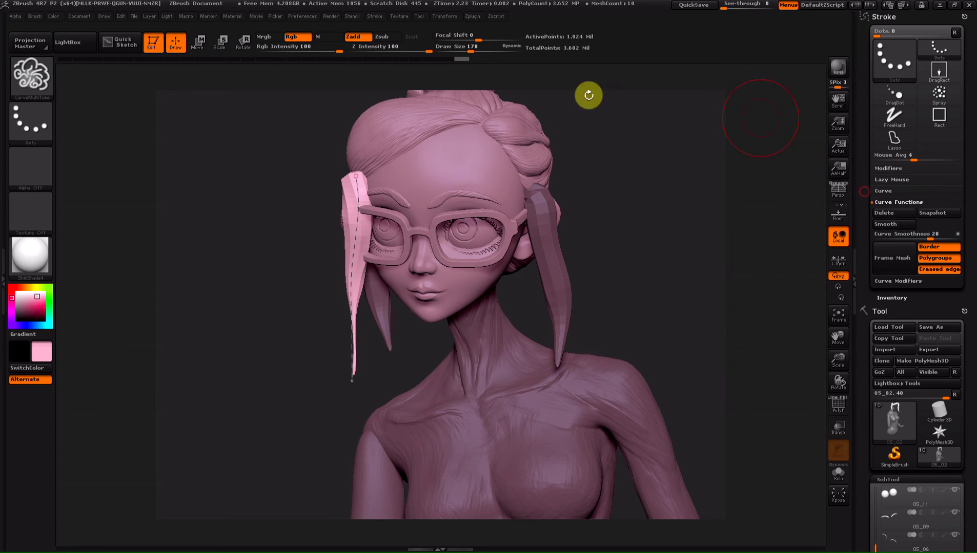
Dock the Brush palette in the right tray and expand Depth to show Imbed and Gravity Strength
click(34, 16)
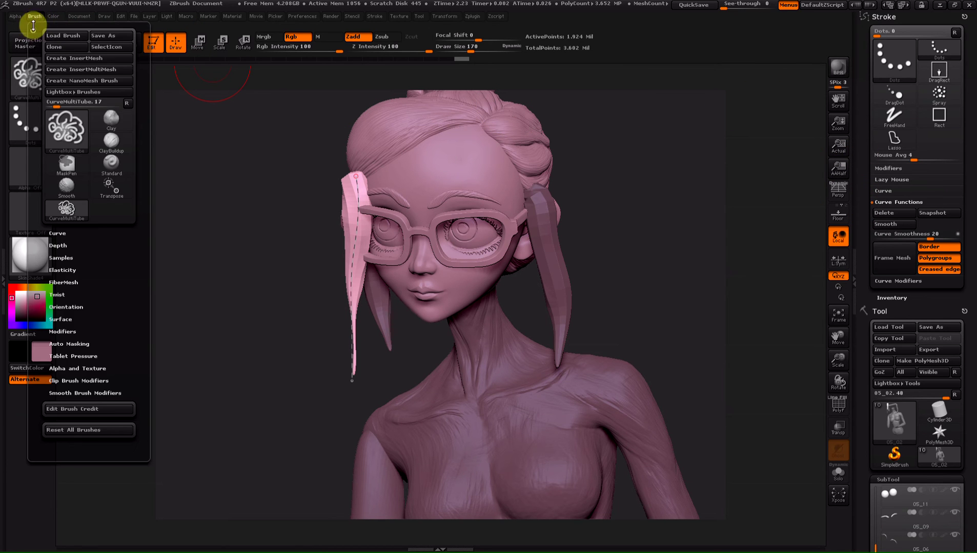
click(31, 26)
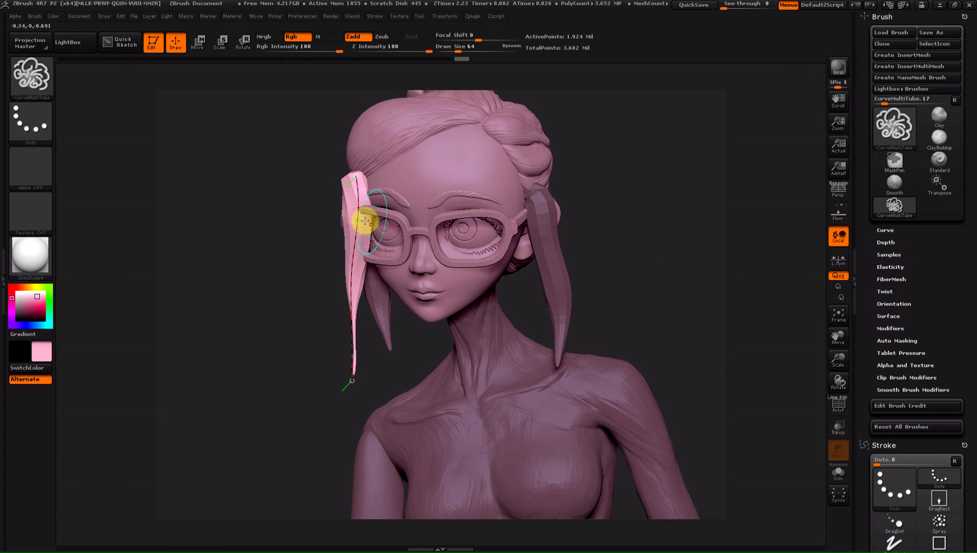
click(886, 241)
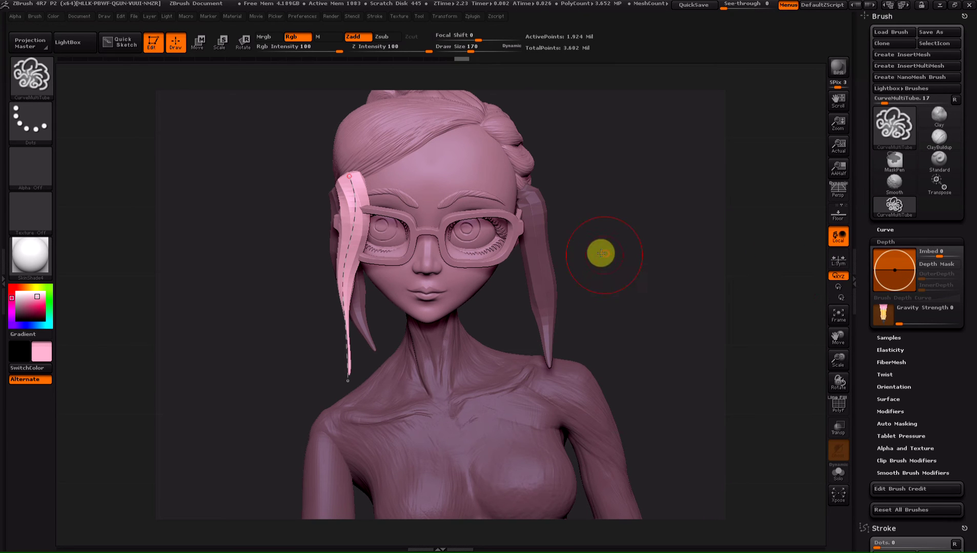
Set the tube brush's Brush > Depth > Imbed to -51
drag(600, 251, 505, 209)
mouse_move(646, 253)
mouse_down()
mouse_move(464, 192)
mouse_move(471, 185)
mouse_up()
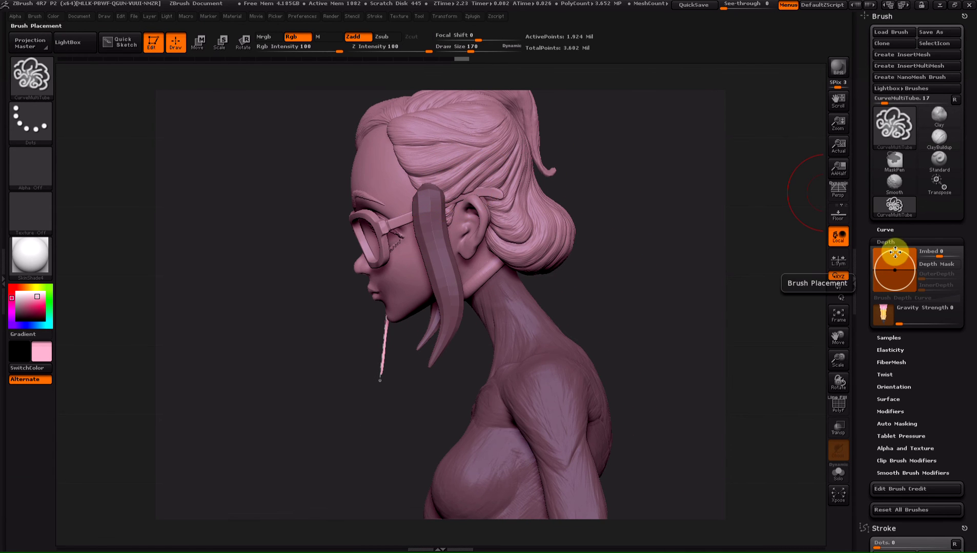
drag(896, 258, 895, 263)
mouse_move(617, 261)
mouse_down()
mouse_move(648, 264)
mouse_move(633, 222)
mouse_move(529, 191)
mouse_up()
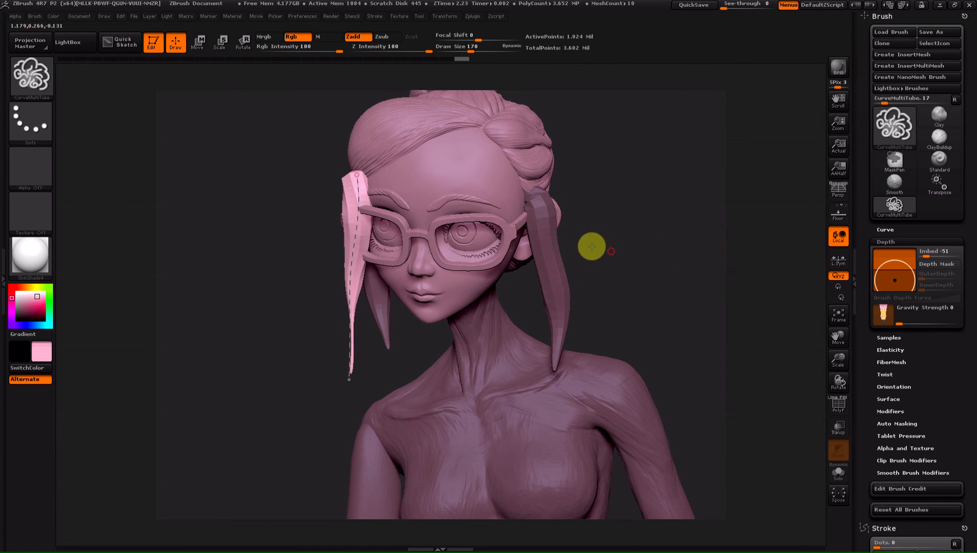
Draw more CurveMultiTube hair strands along both sides of the head
mouse_move(588, 244)
mouse_down()
mouse_move(530, 225)
mouse_move(465, 163)
mouse_move(450, 366)
mouse_up()
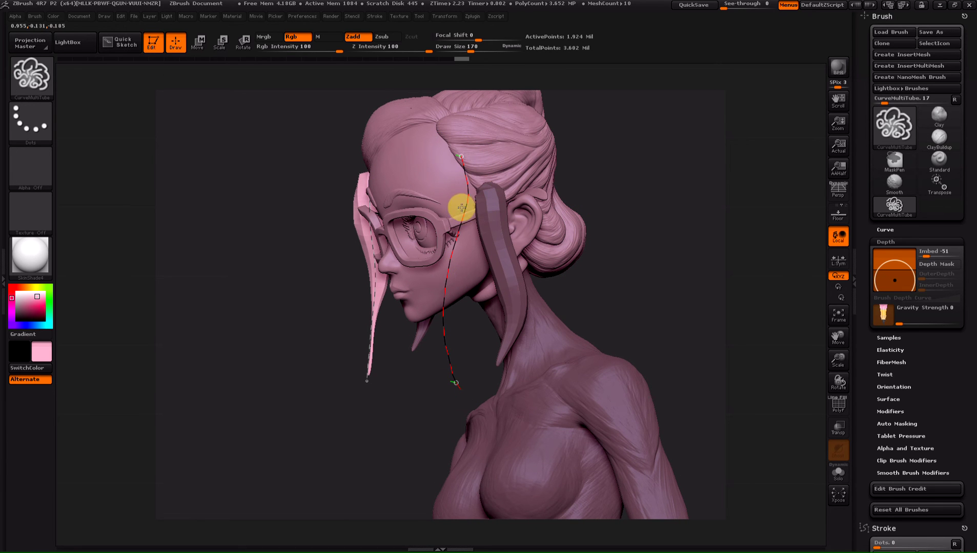
click(461, 244)
mouse_move(329, 429)
mouse_down()
mouse_move(337, 429)
mouse_move(337, 378)
mouse_up()
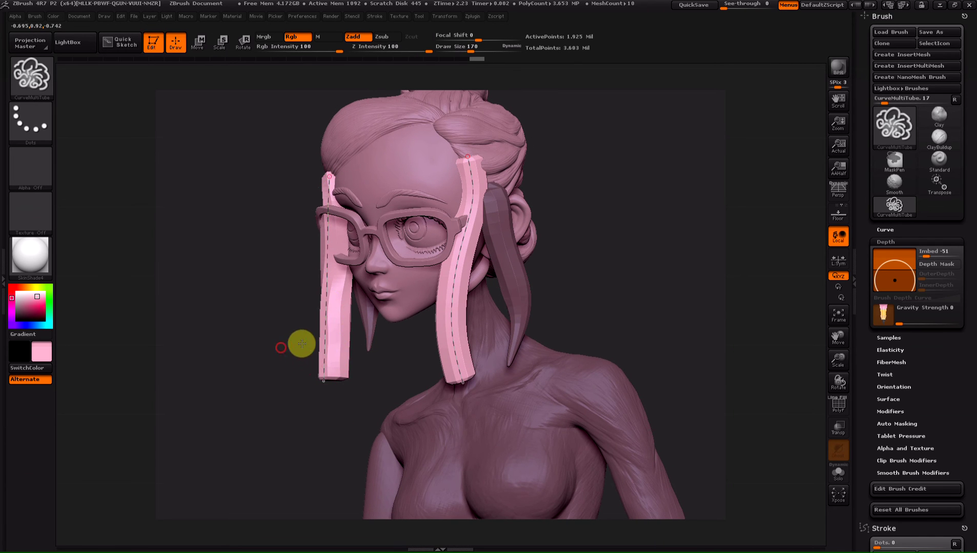
drag(301, 342, 326, 203)
mouse_move(266, 343)
mouse_down()
mouse_move(222, 337)
mouse_move(608, 192)
mouse_up()
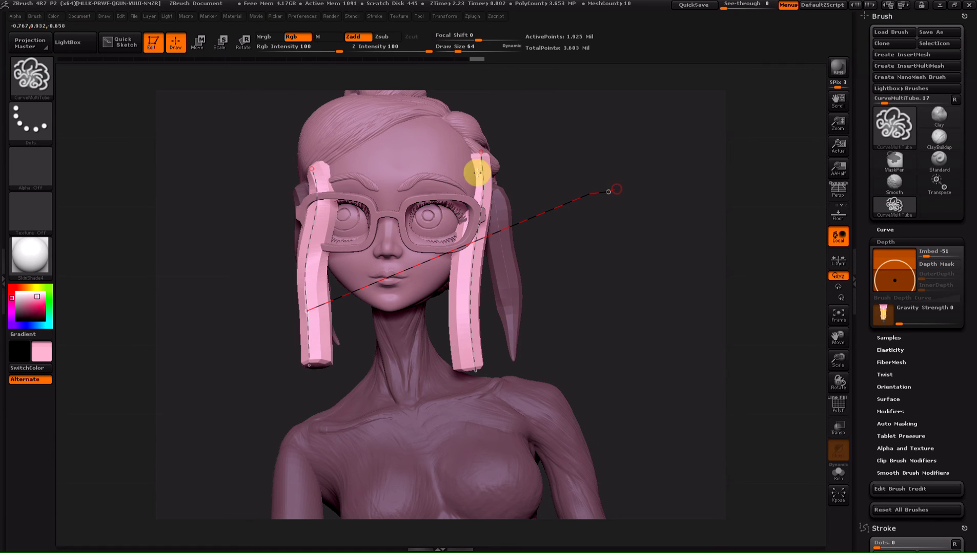
click(477, 302)
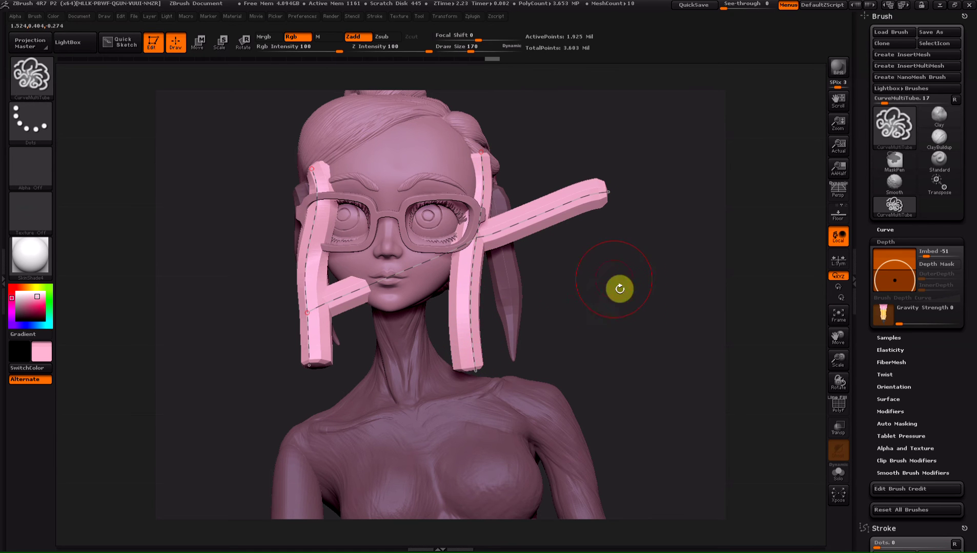
Shift-smooth the front and side tubes so their lower ends taper
drag(629, 310, 617, 312)
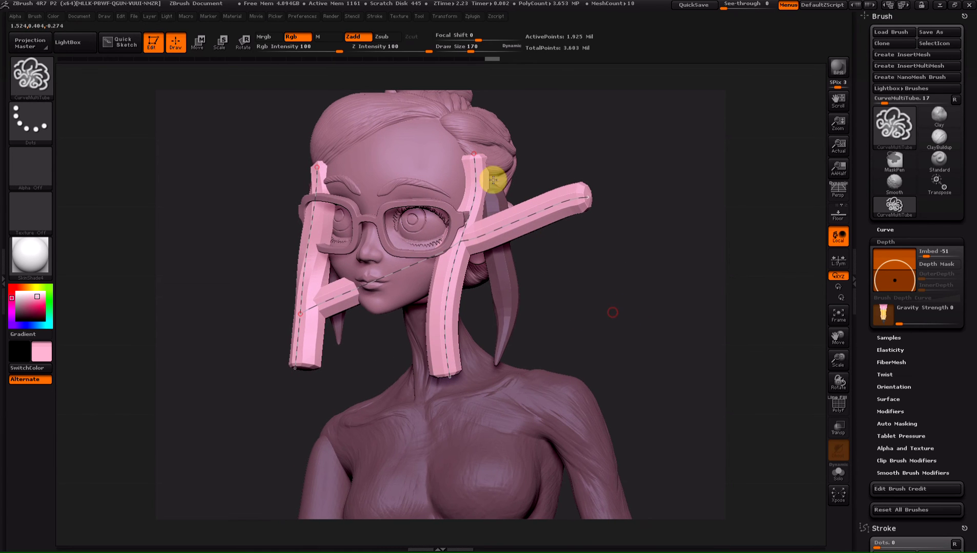
mouse_move(526, 324)
mouse_down()
mouse_move(572, 316)
mouse_move(496, 277)
mouse_up()
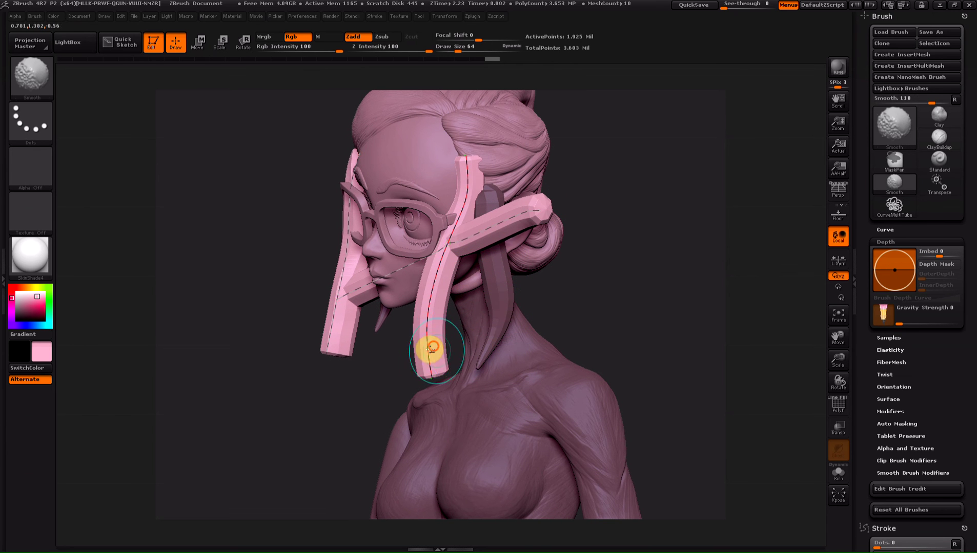
mouse_move(429, 344)
shift+mouse_down()
mouse_move(486, 257)
mouse_move(544, 207)
shift+mouse_up()
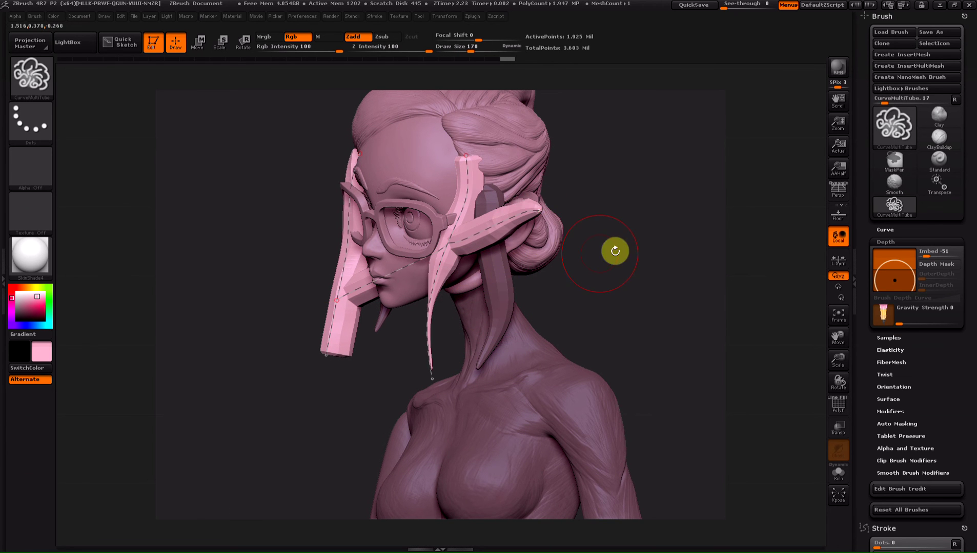
mouse_move(635, 252)
mouse_down()
mouse_move(382, 327)
mouse_move(403, 316)
mouse_move(394, 287)
mouse_up()
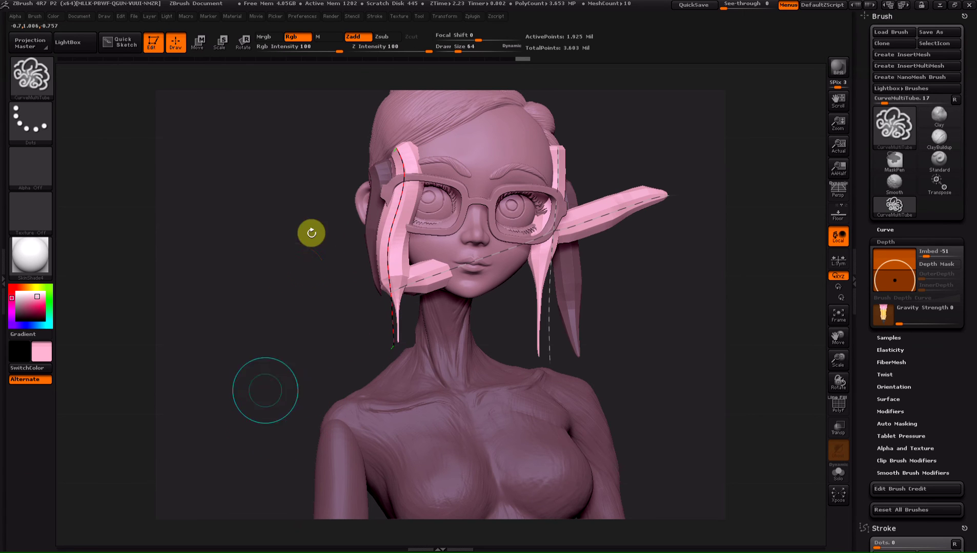
Undo back to the first history state with no hair tubes, then open the brush library with B
mouse_move(312, 298)
mouse_down()
mouse_move(276, 303)
mouse_move(857, 120)
mouse_move(631, 135)
mouse_up()
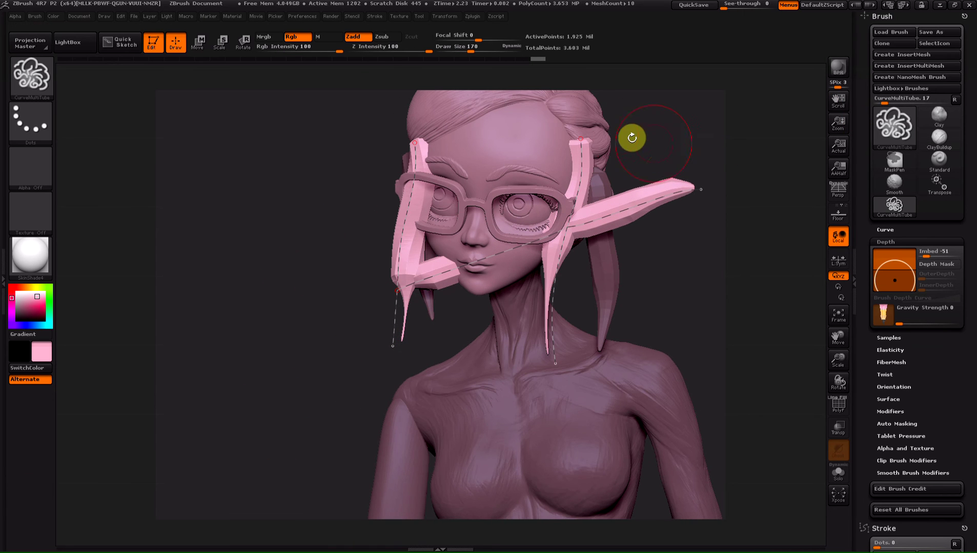
key(ctrl)
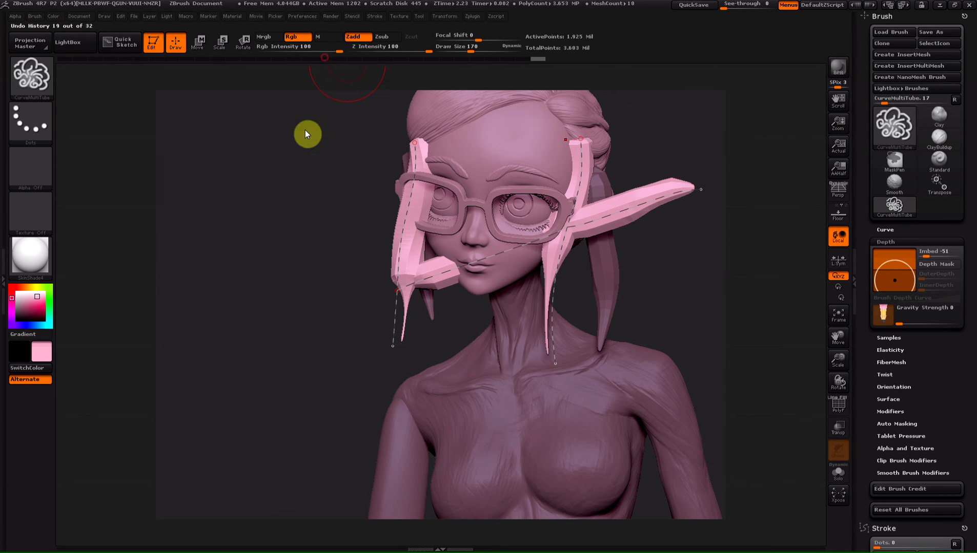
key(ctrl+z)
key(ctrl+z)
key(ctrl+z)
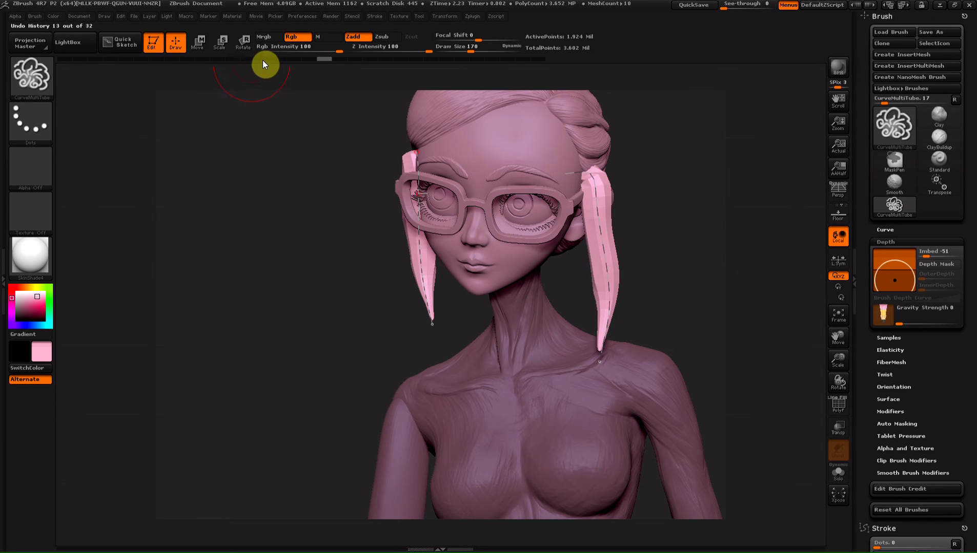
click(278, 59)
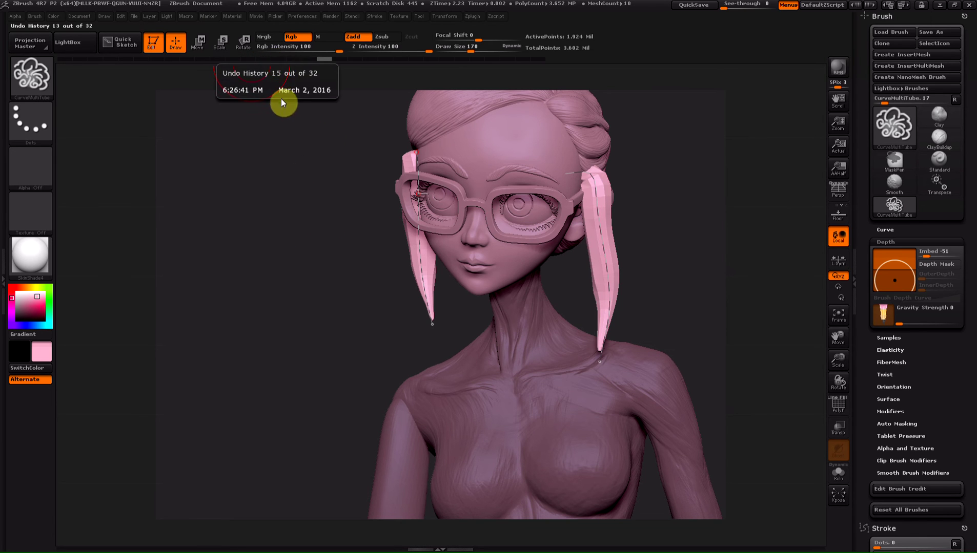
click(248, 59)
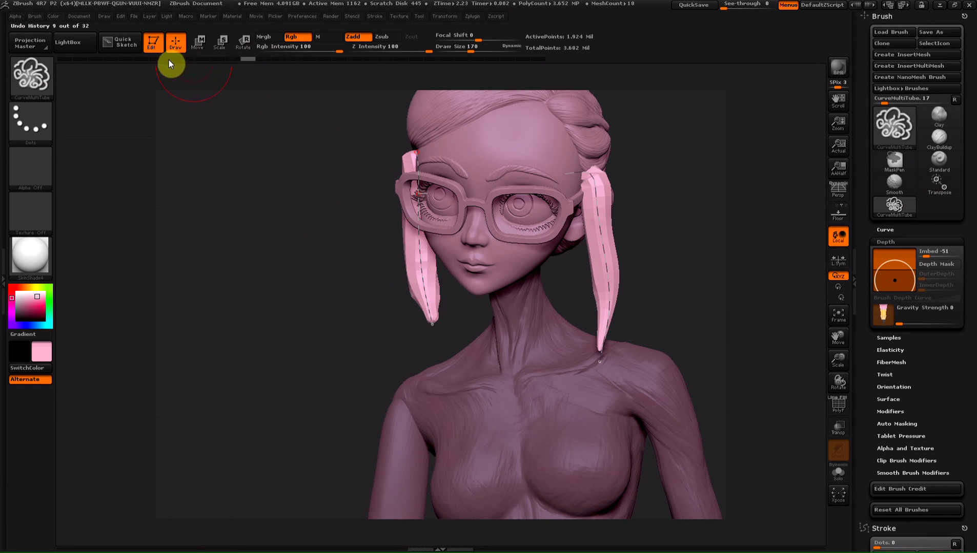
click(124, 59)
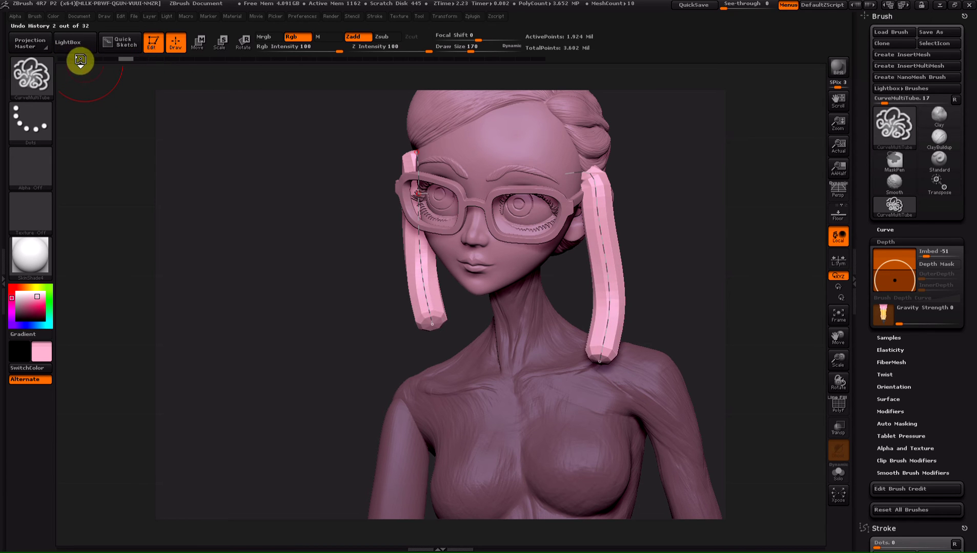
click(80, 59)
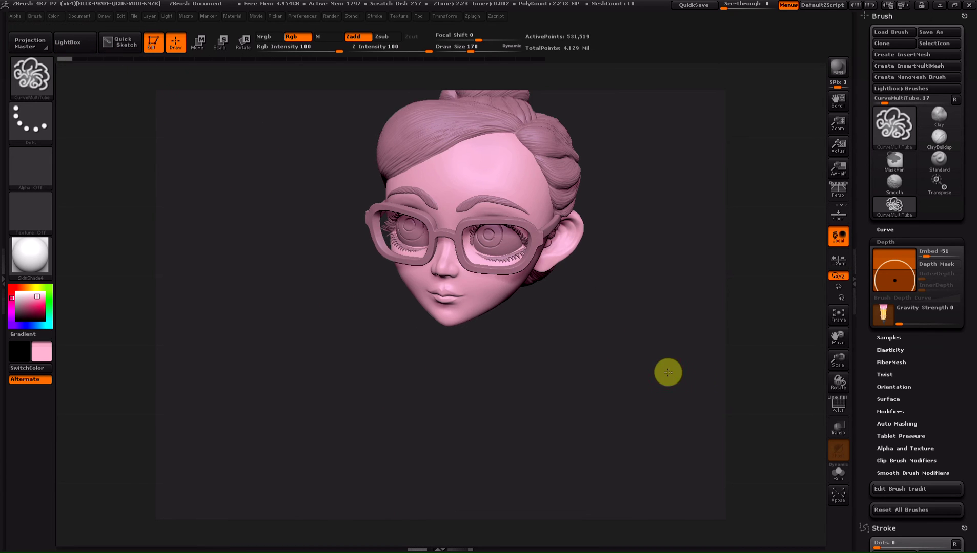
drag(668, 373, 541, 223)
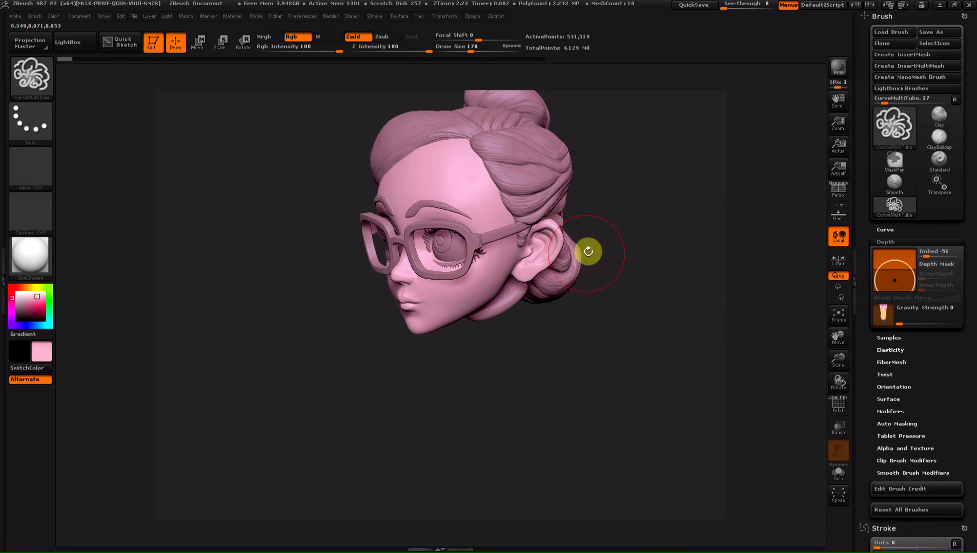
key(b)
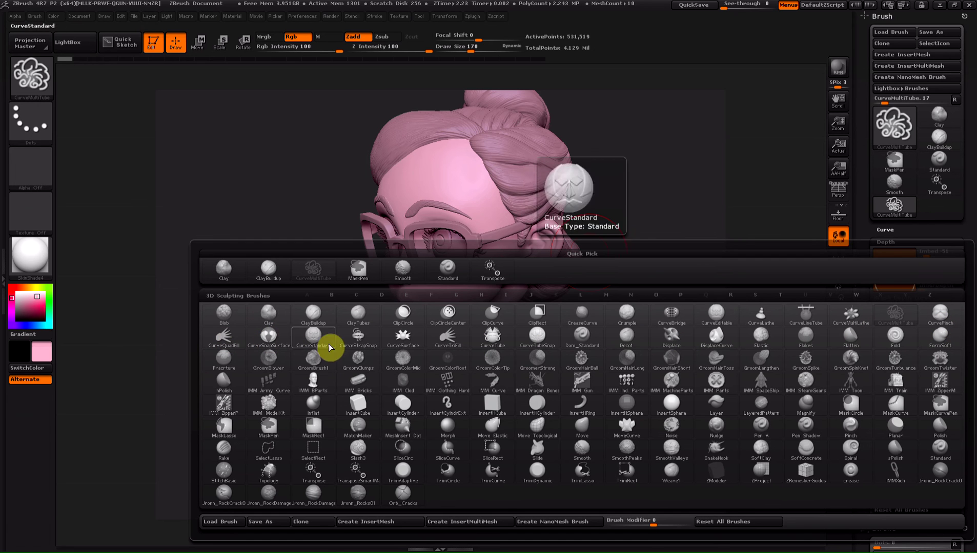
Pick CurveTube at Draw Size 101 and draw a hair curve from temple to below the jaw
click(503, 341)
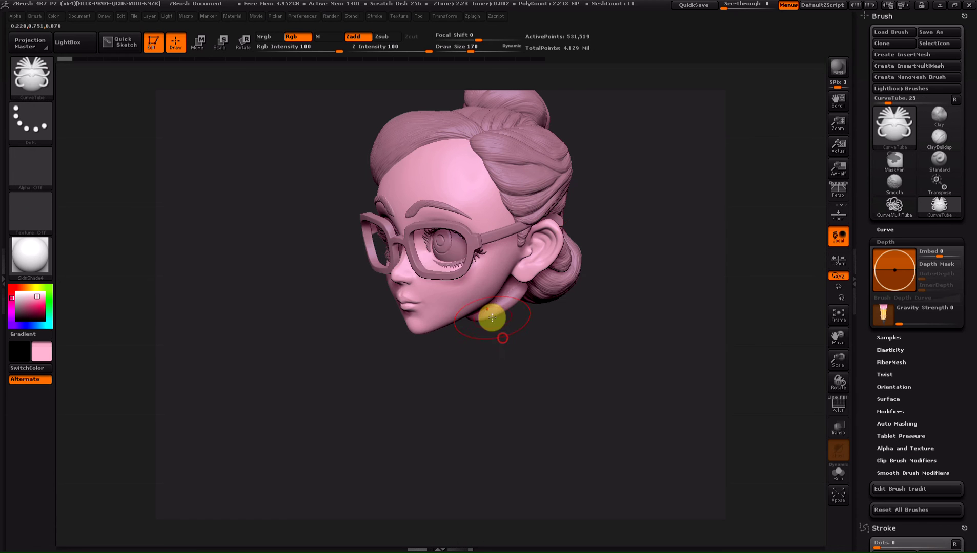
mouse_move(321, 301)
mouse_down()
mouse_move(328, 196)
mouse_move(318, 191)
mouse_move(325, 321)
mouse_up()
key(s)
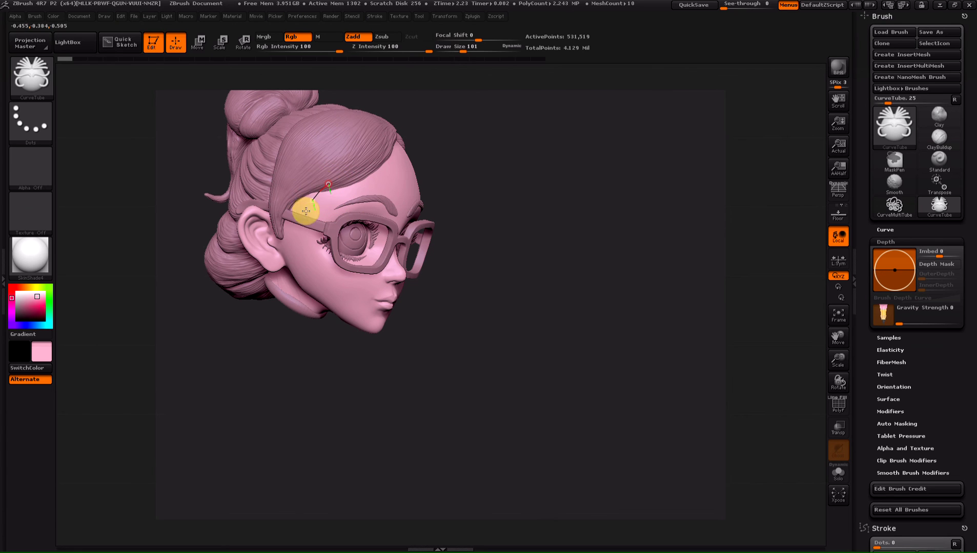
drag(330, 357, 323, 392)
click(315, 204)
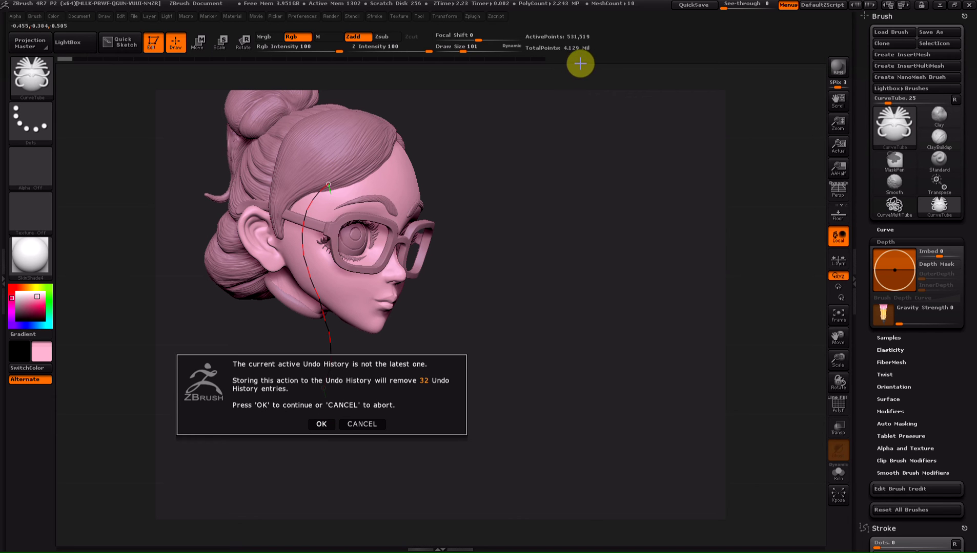
Accept discarding the later undo entries and draw a new hair curve down to the chin
click(319, 423)
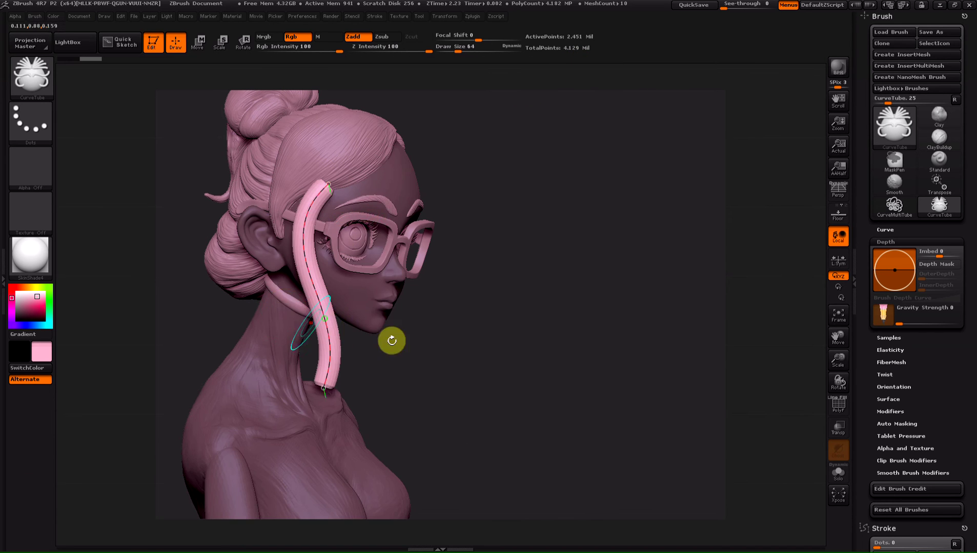
drag(434, 360, 325, 353)
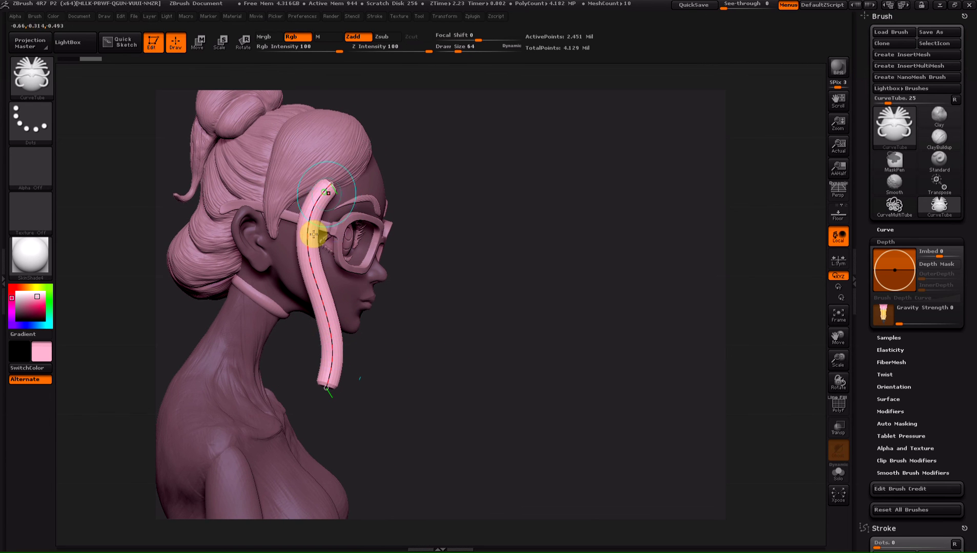
mouse_move(397, 361)
mouse_down()
mouse_move(362, 179)
mouse_move(383, 321)
mouse_move(376, 354)
mouse_up()
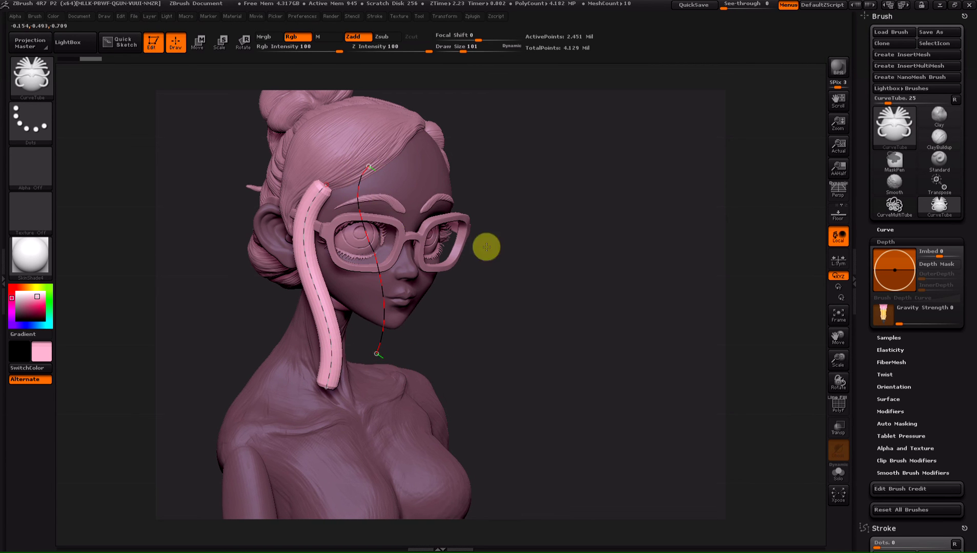
Redraw the CurveTube strand from the temple down the neck, switching brush size between 64 and 101
mouse_move(538, 300)
mouse_down()
mouse_move(359, 163)
mouse_move(315, 229)
mouse_up()
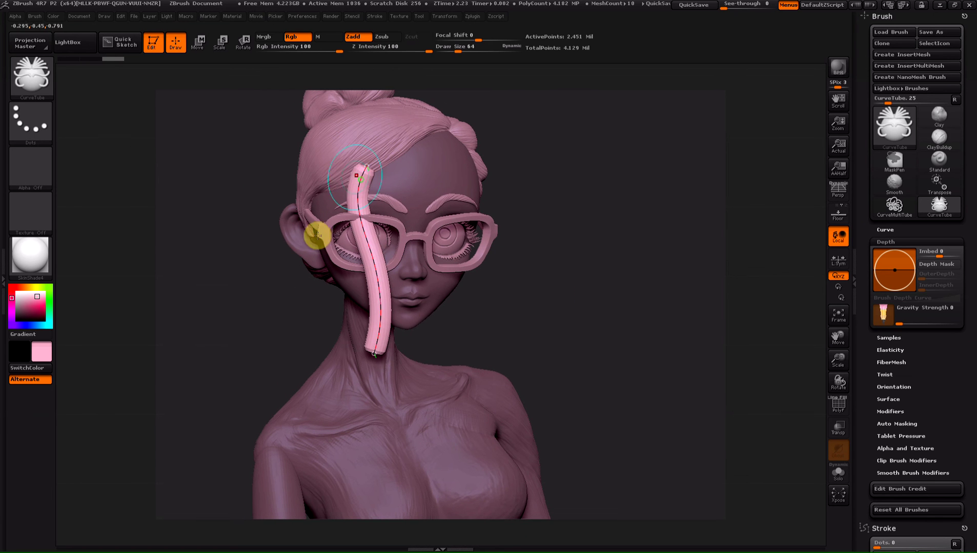
mouse_move(269, 333)
mouse_down()
mouse_move(333, 214)
mouse_move(285, 212)
mouse_up()
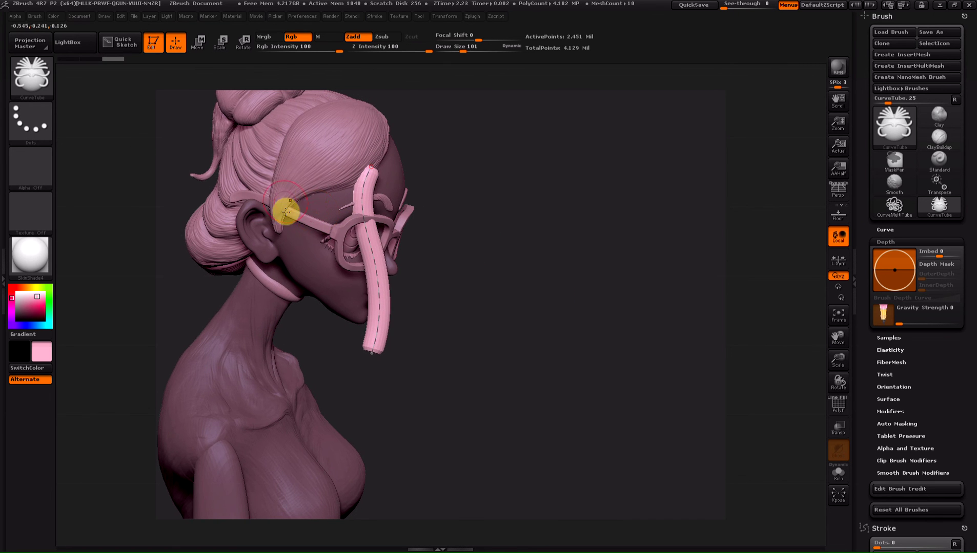
key(bracketleft)
key(bracketleft)
key(bracketleft)
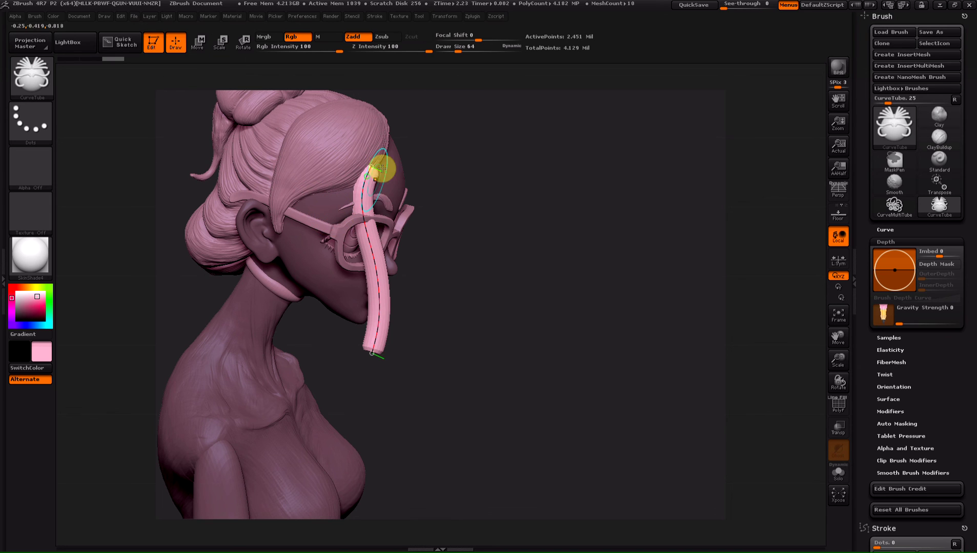
key(bracketright)
key(bracketright)
key(bracketright)
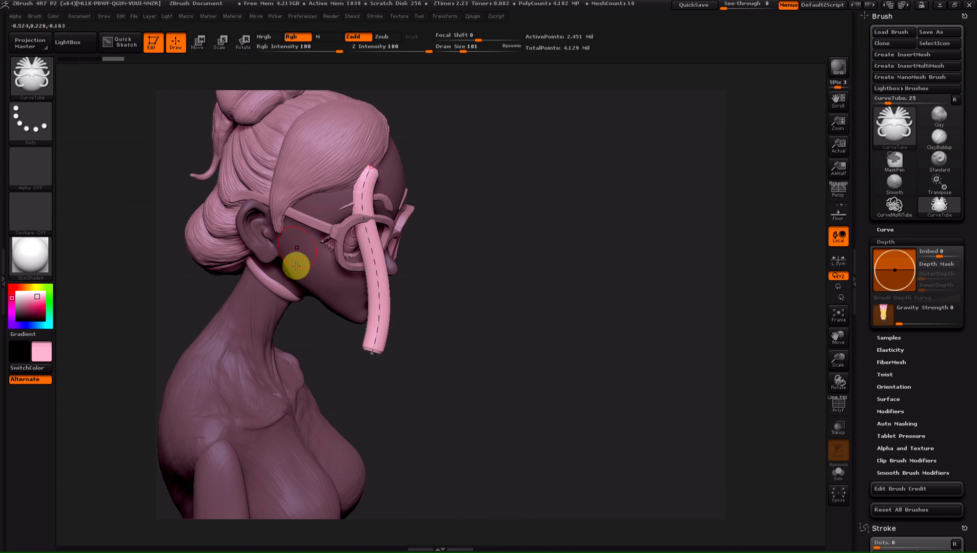
mouse_move(310, 194)
mouse_down()
mouse_move(311, 308)
mouse_move(292, 359)
mouse_up()
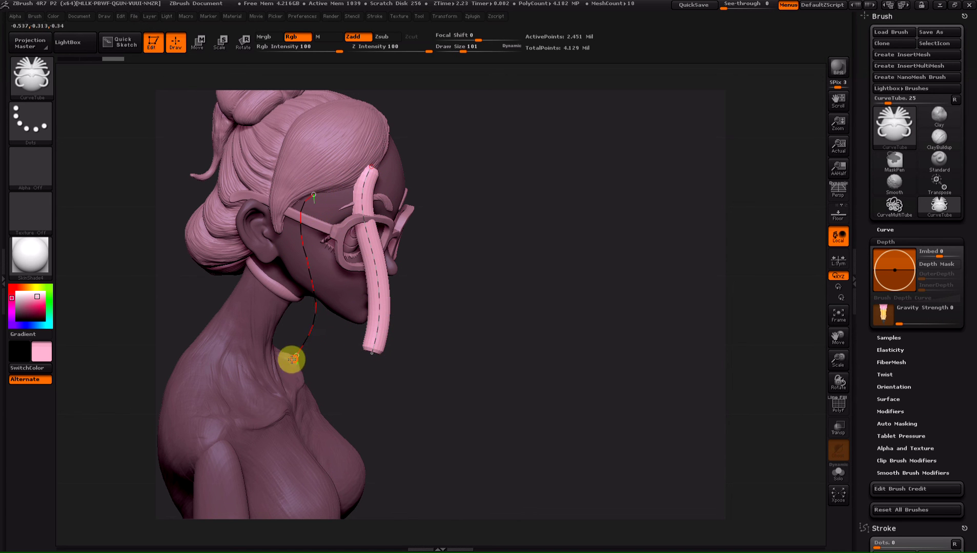
key(bracketleft)
key(bracketleft)
key(bracketleft)
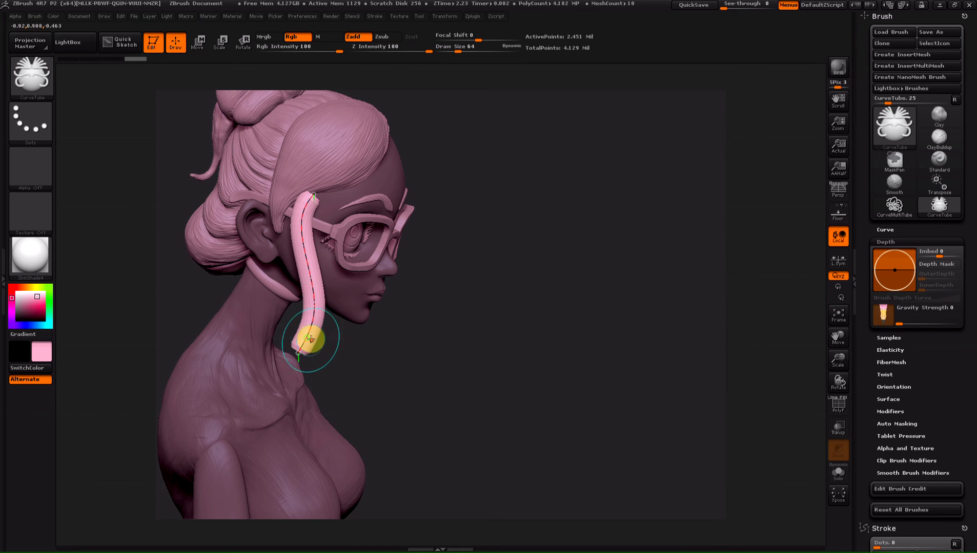
key(bracketright)
key(bracketright)
key(bracketright)
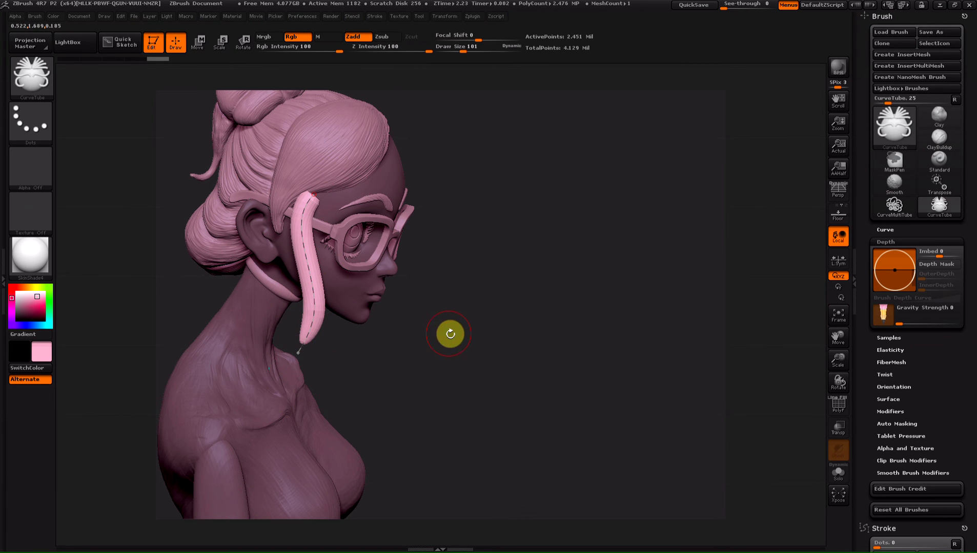
key(ctrl)
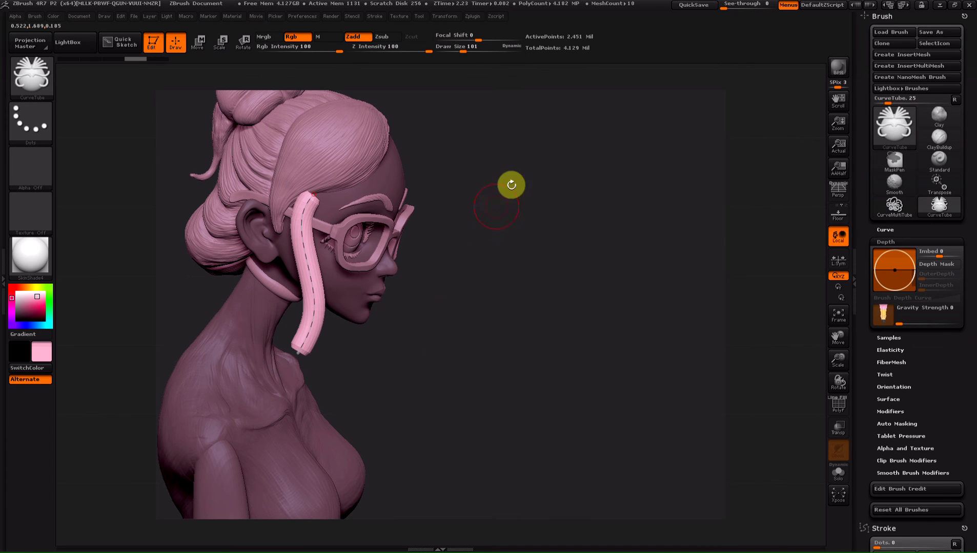
key(bracketleft)
key(bracketleft)
key(bracketleft)
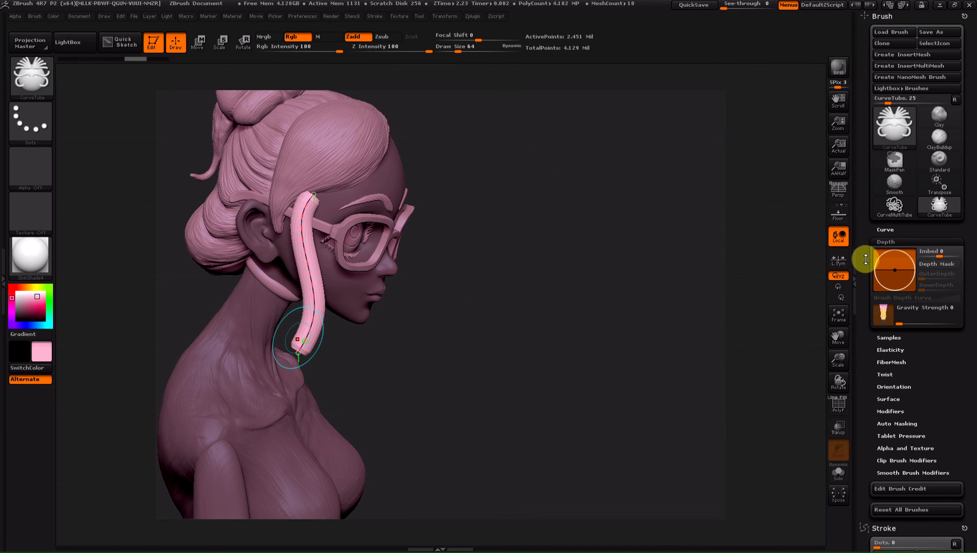
Scroll the right tray to the Stroke palette and expand Curve Modifiers
drag(865, 260, 863, 186)
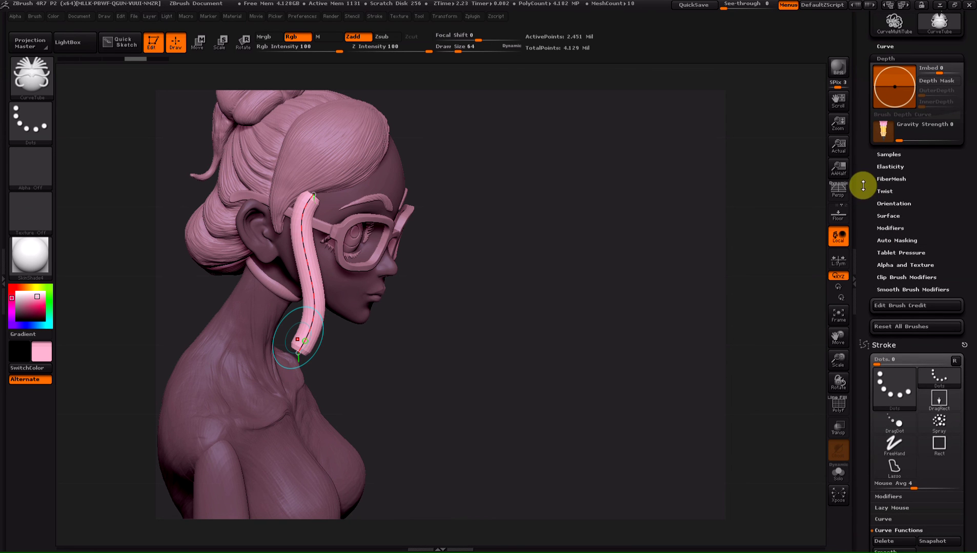
click(892, 228)
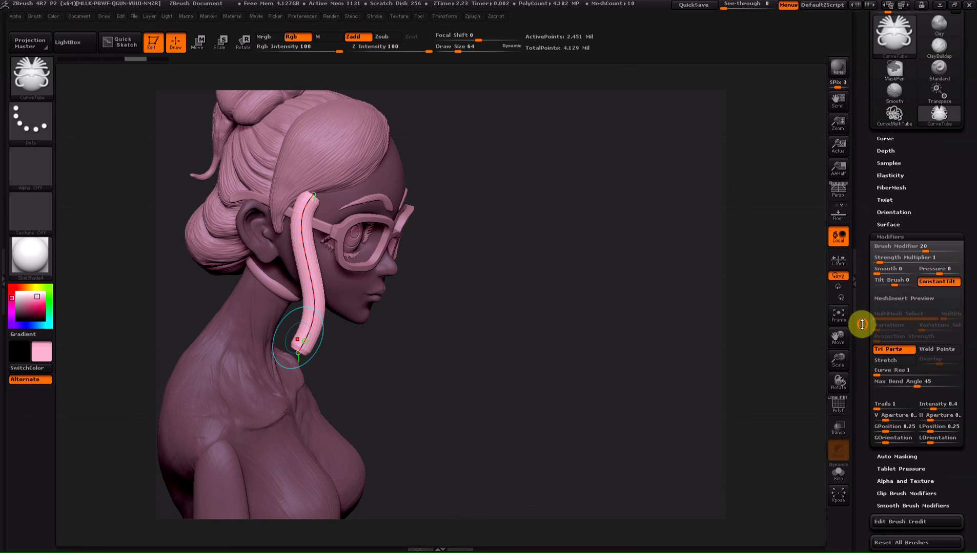
drag(863, 327, 864, 314)
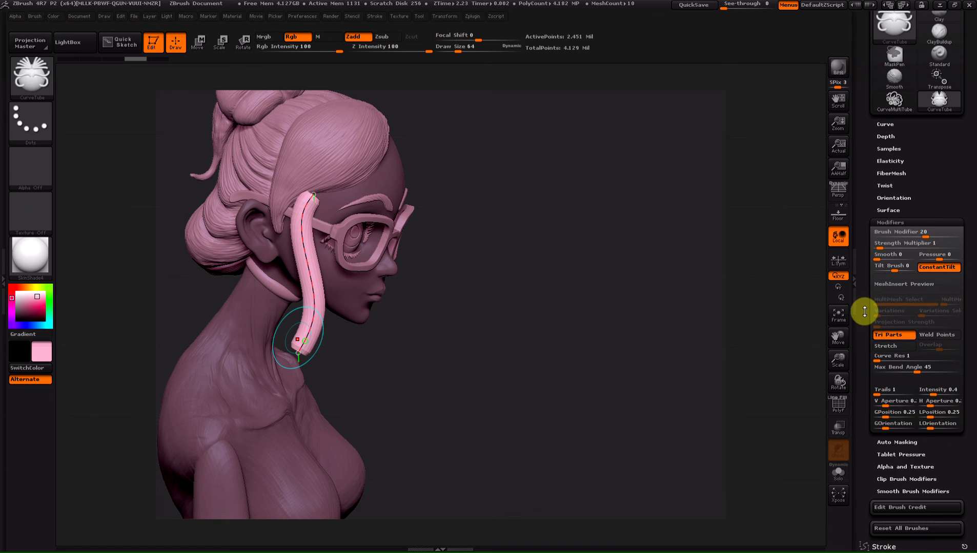
click(885, 223)
scroll(861, 291, down, 5)
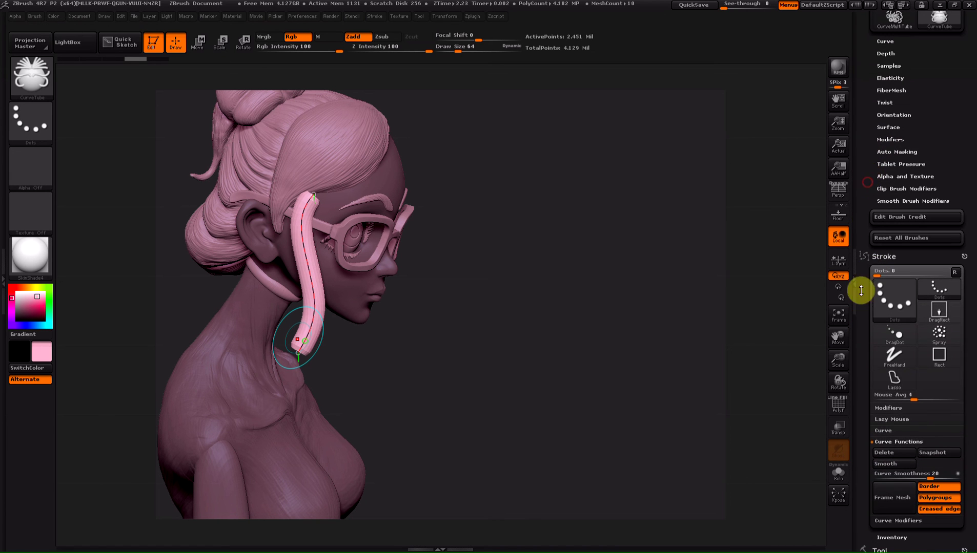
scroll(868, 271, down, 8)
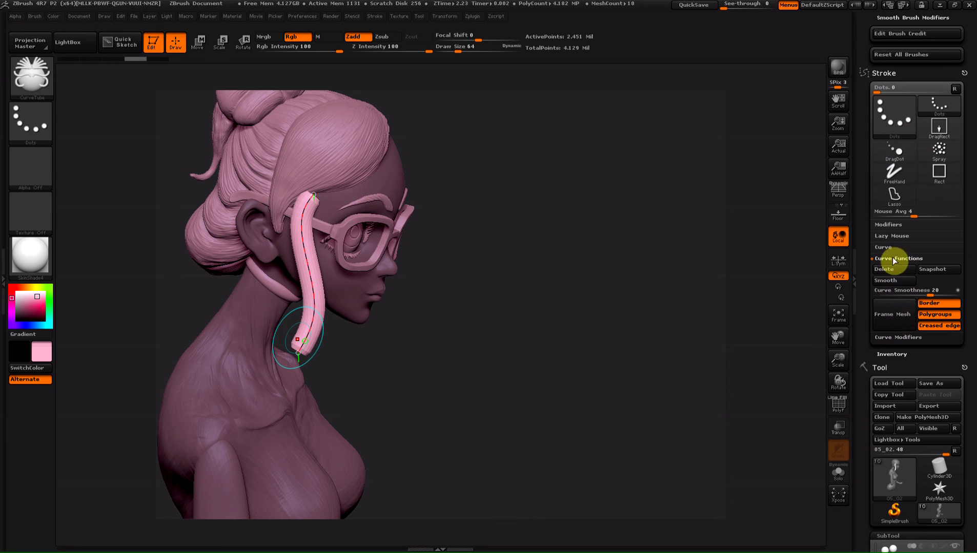
click(889, 338)
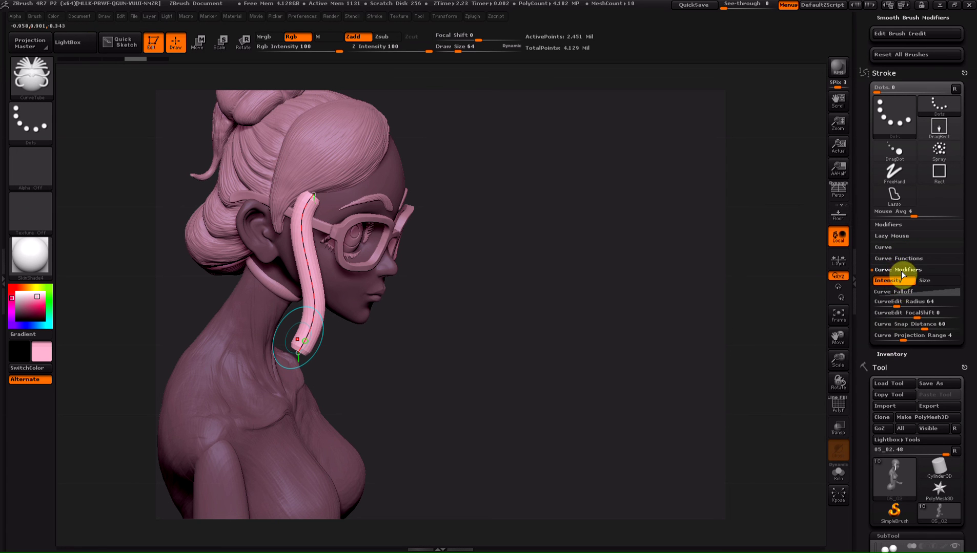
Enable the Size curve modifier, reshape the Curve Falloff graph, and flip it horizontally
click(933, 291)
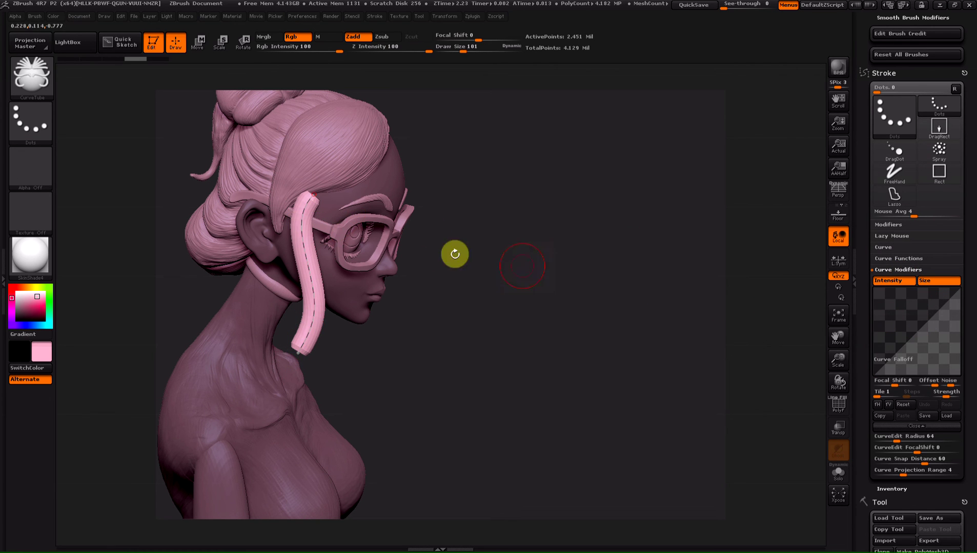
mouse_move(309, 195)
mouse_down()
mouse_move(306, 209)
mouse_move(316, 195)
mouse_up()
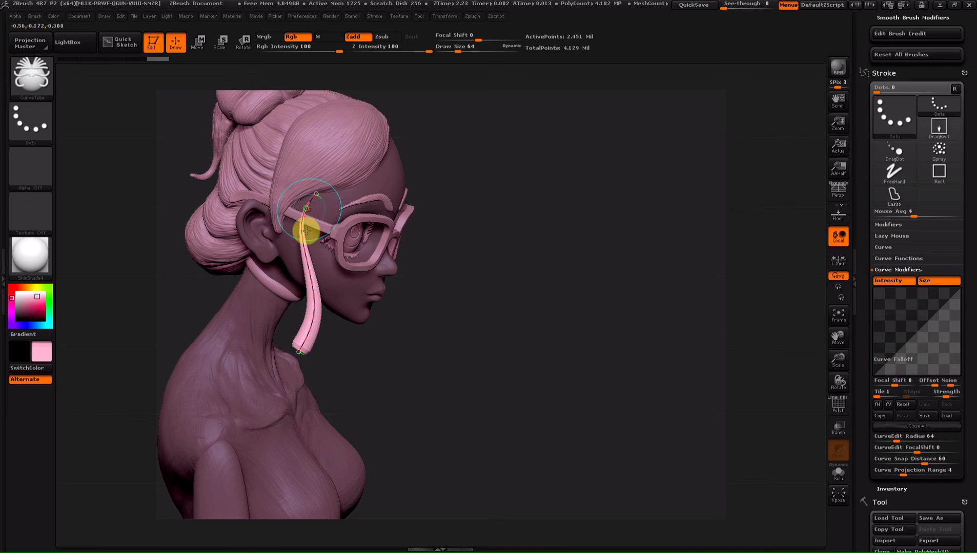
key(bracketright)
key(bracketright)
key(bracketright)
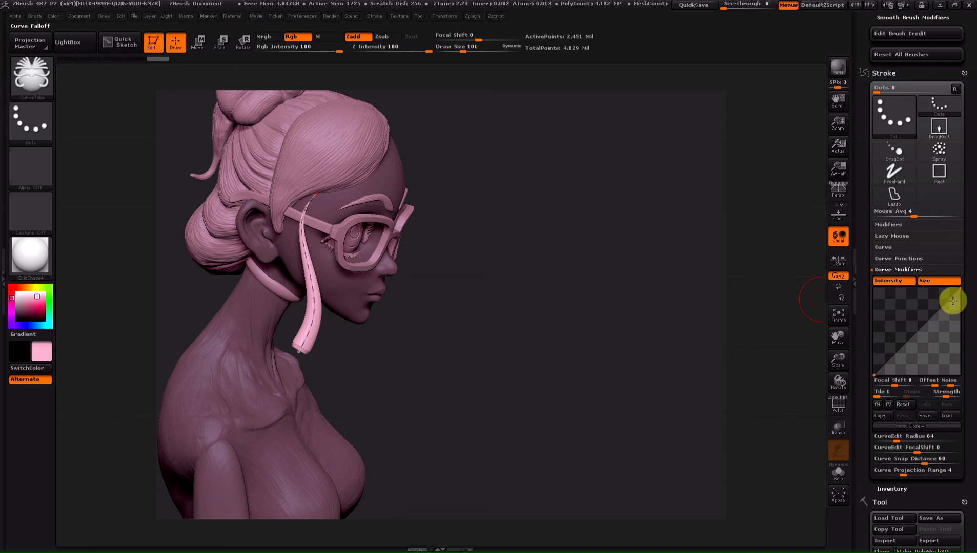
drag(875, 376, 869, 273)
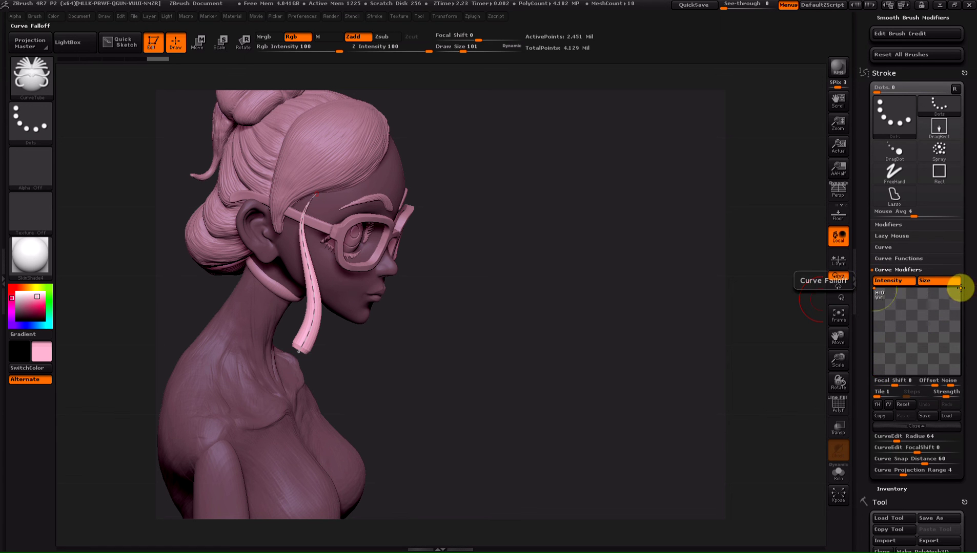
drag(960, 289, 964, 378)
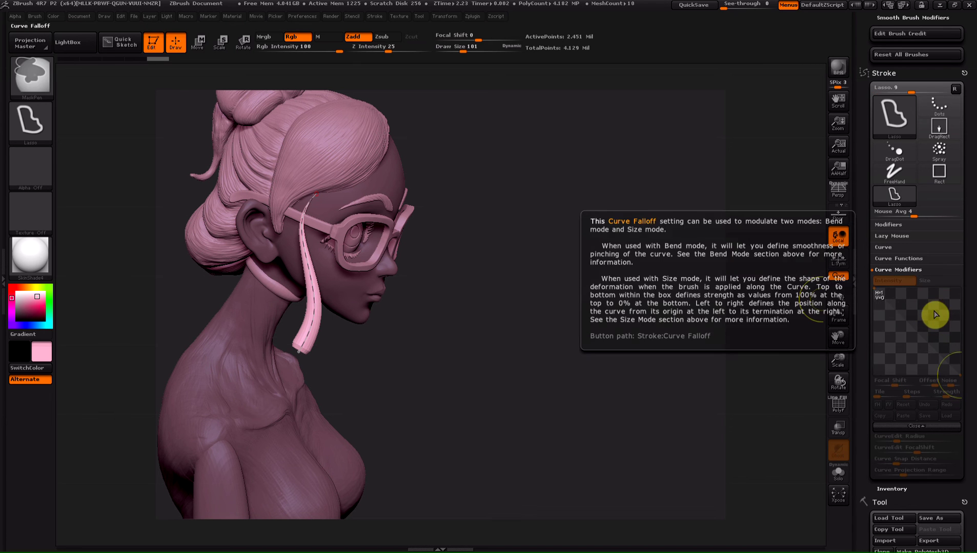
click(881, 295)
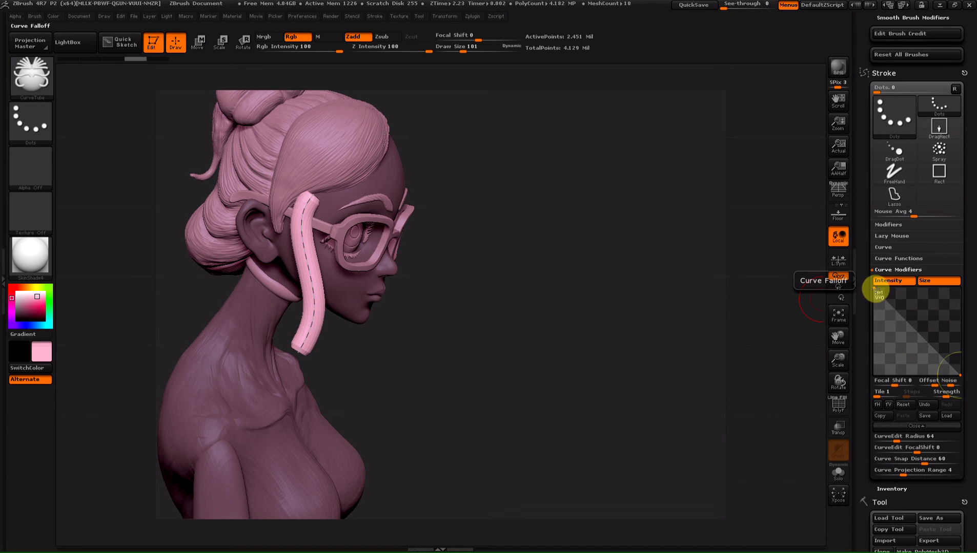
drag(875, 291, 871, 380)
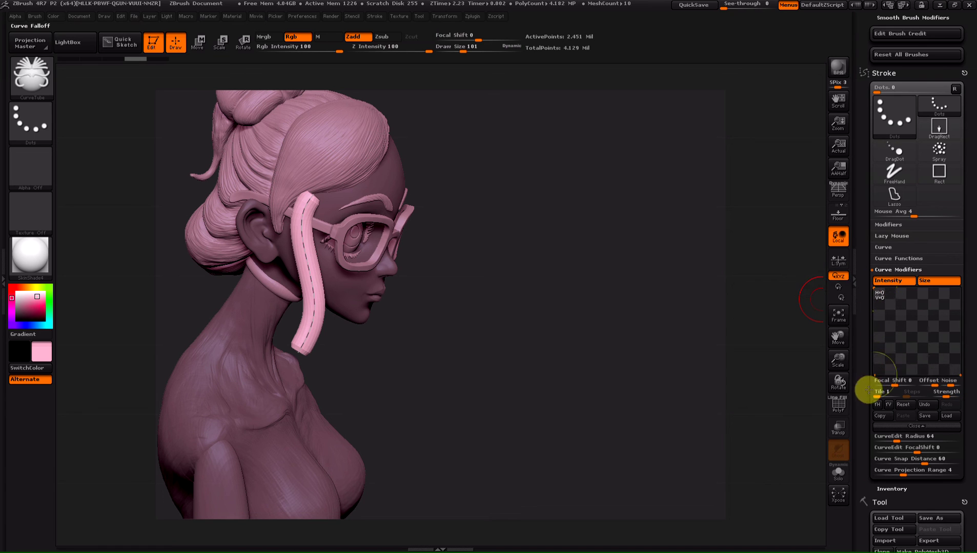
drag(956, 375, 960, 288)
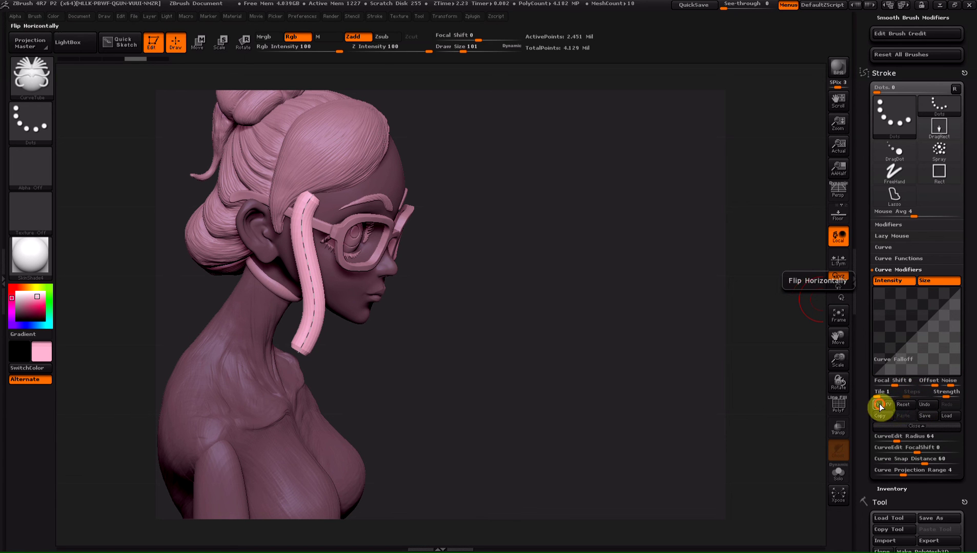
click(879, 405)
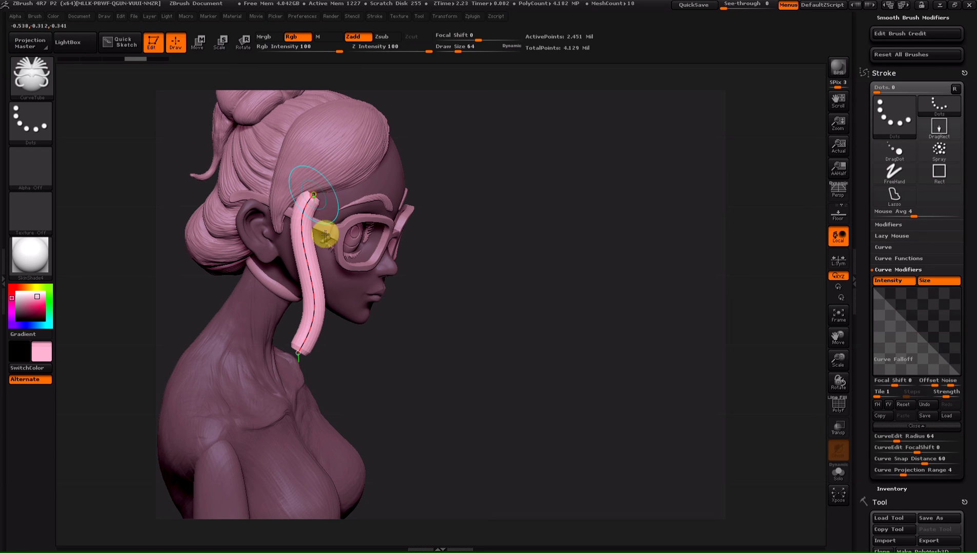
Apply the new taper to the temple strand and delete its edit curve via Curve Functions
click(316, 195)
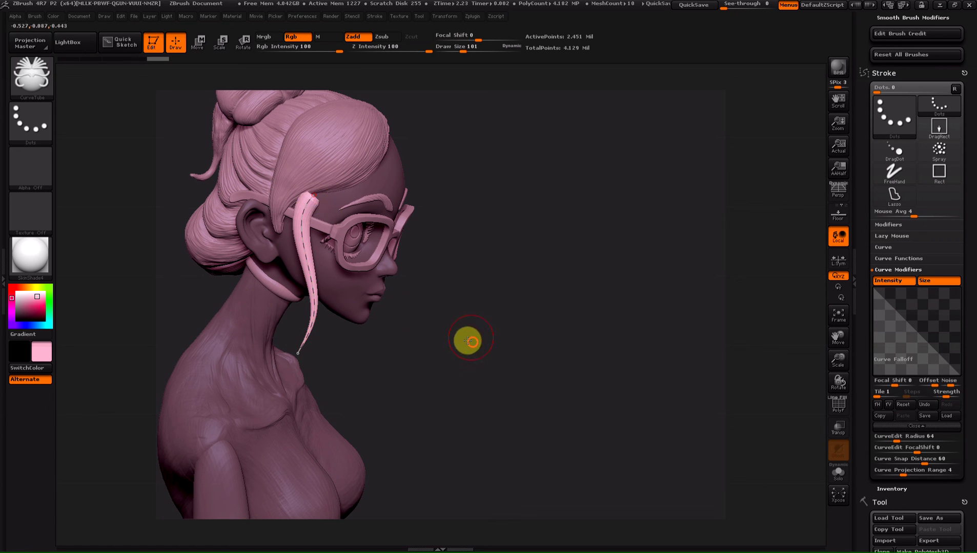
drag(464, 340, 439, 338)
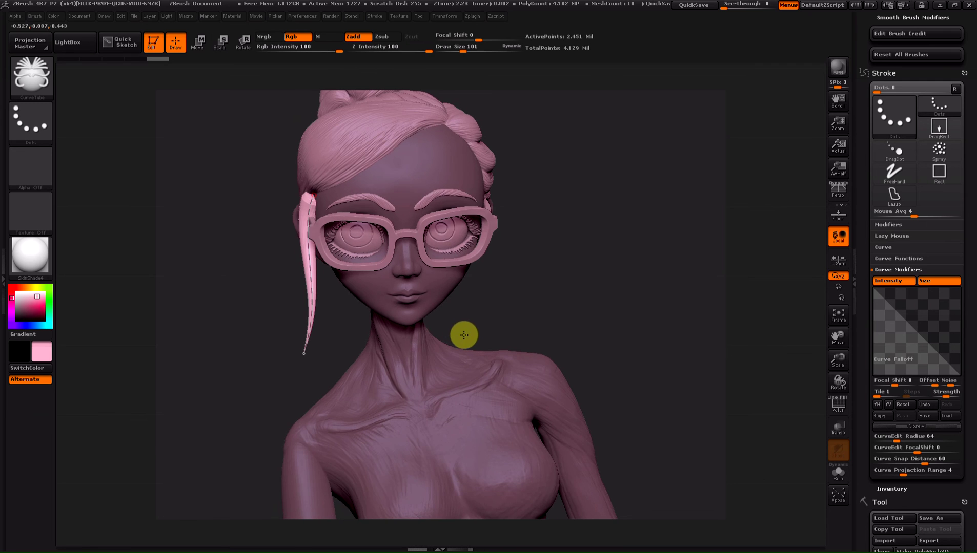
drag(462, 333, 314, 351)
click(299, 219)
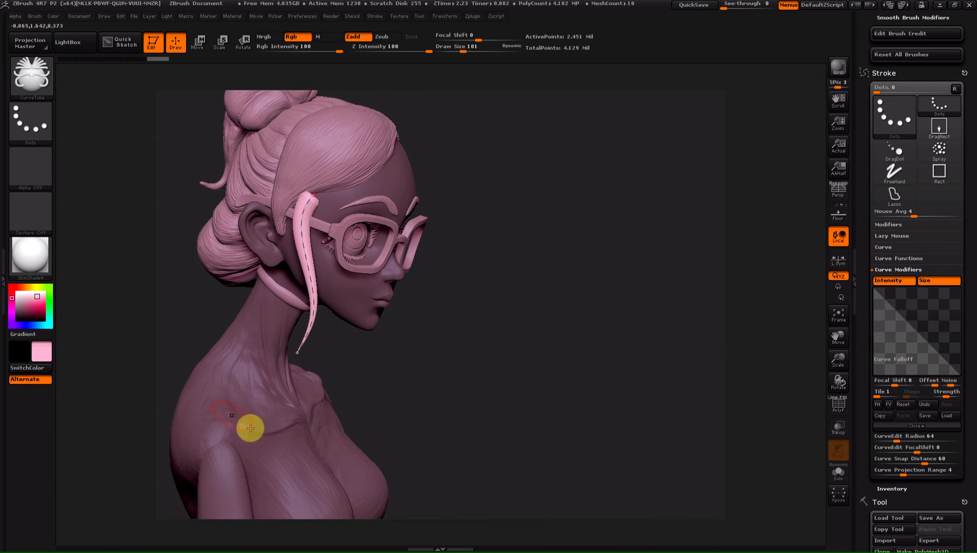
drag(863, 171, 864, 152)
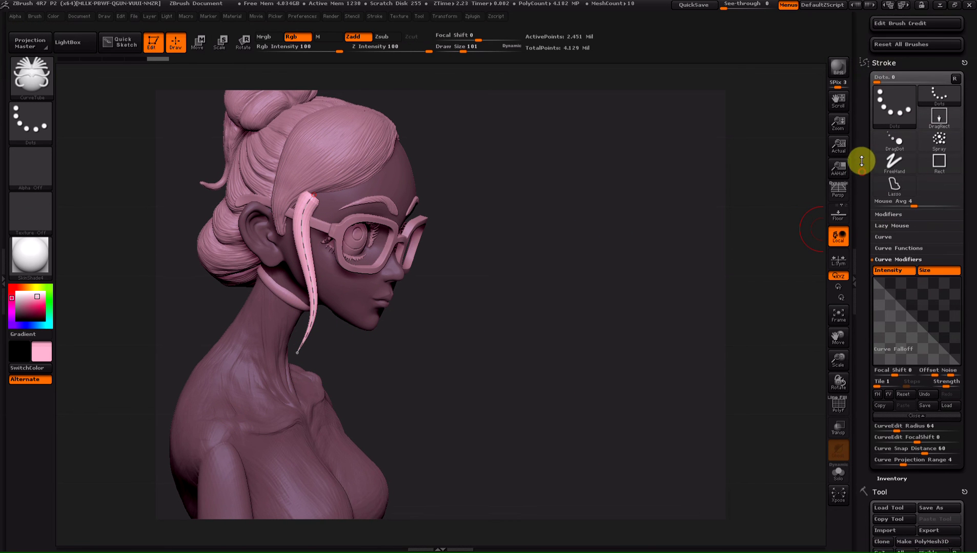
click(885, 240)
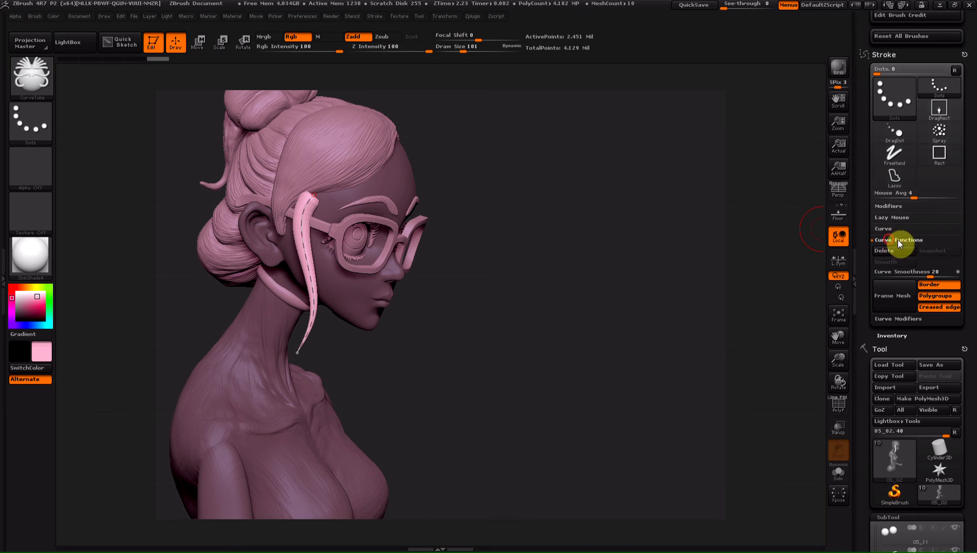
click(888, 251)
Add a strand on the other side, then draw a curled strand curve looping past the mouth
mouse_move(454, 318)
mouse_down()
mouse_move(311, 185)
mouse_move(306, 415)
mouse_up()
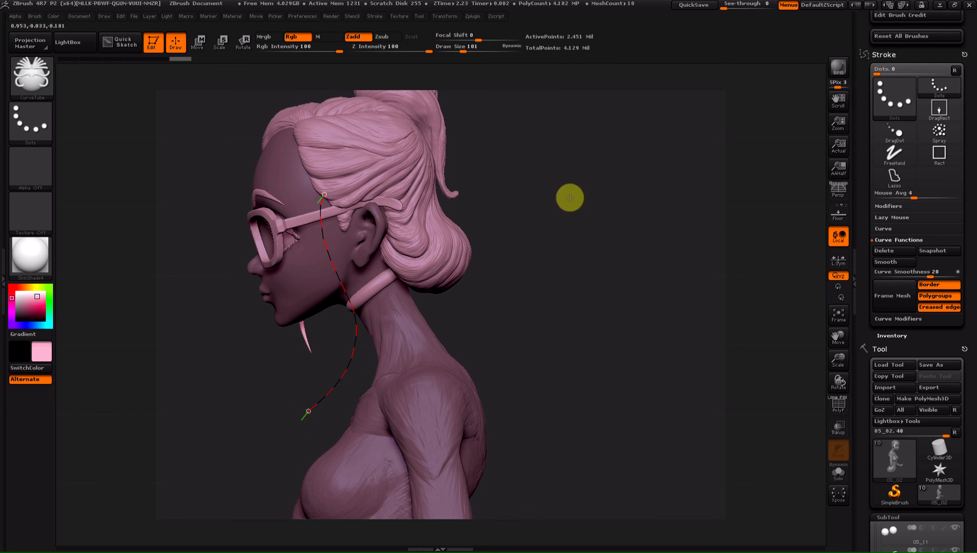
click(353, 339)
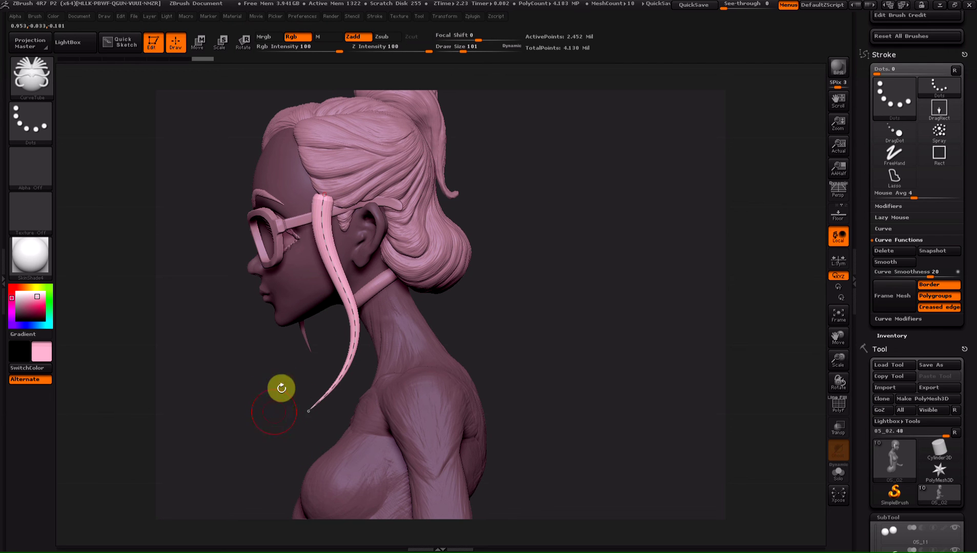
click(888, 255)
mouse_move(508, 298)
mouse_down()
mouse_move(397, 196)
mouse_move(309, 178)
mouse_up()
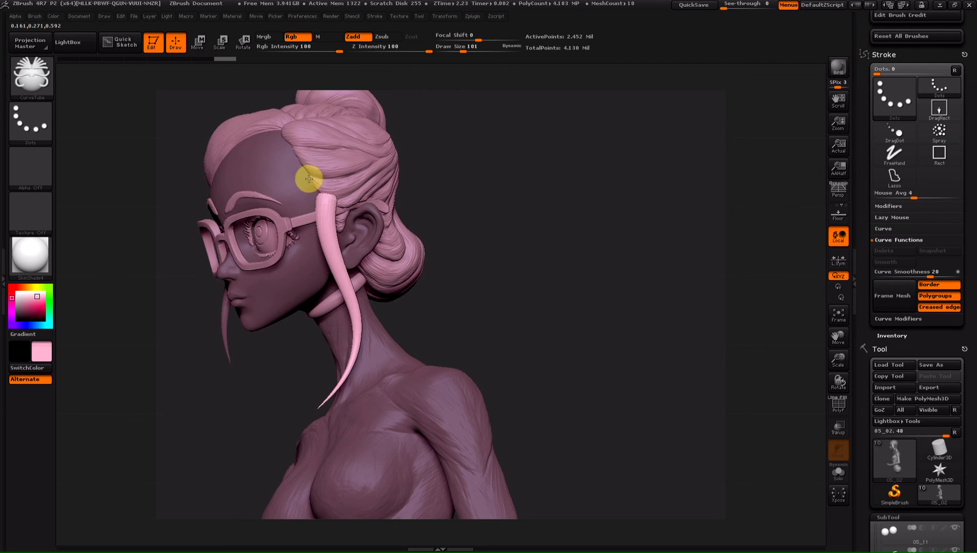
shift+drag(448, 297, 308, 187)
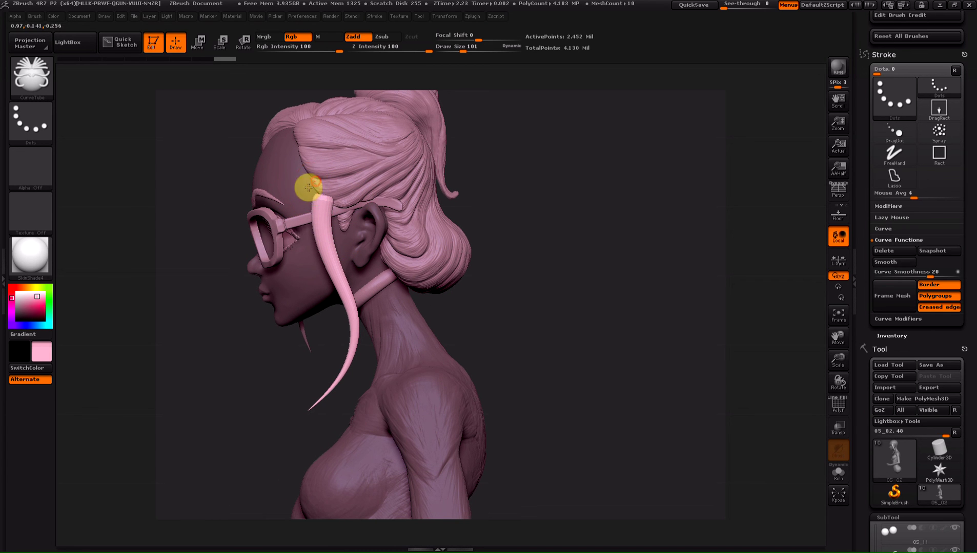
drag(325, 288, 281, 328)
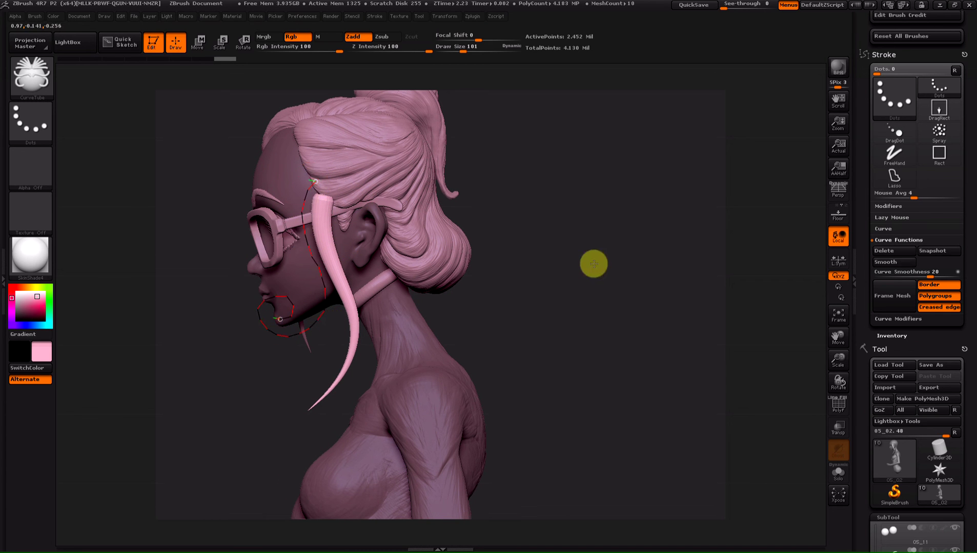
mouse_move(554, 319)
mouse_down()
mouse_move(570, 324)
mouse_move(558, 285)
mouse_move(660, 338)
mouse_move(643, 329)
mouse_move(619, 284)
mouse_move(299, 324)
mouse_up()
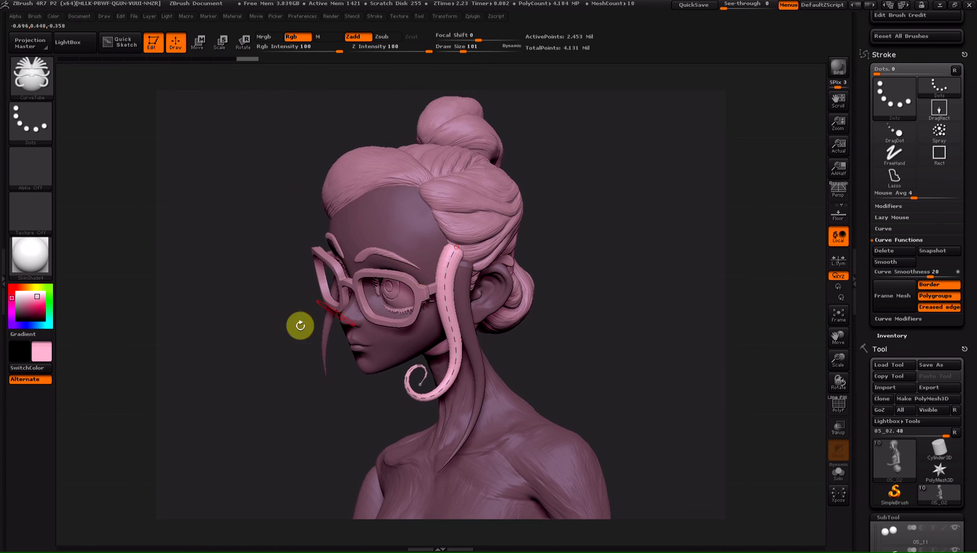
mouse_move(626, 277)
mouse_down()
mouse_move(647, 246)
mouse_move(402, 399)
mouse_up()
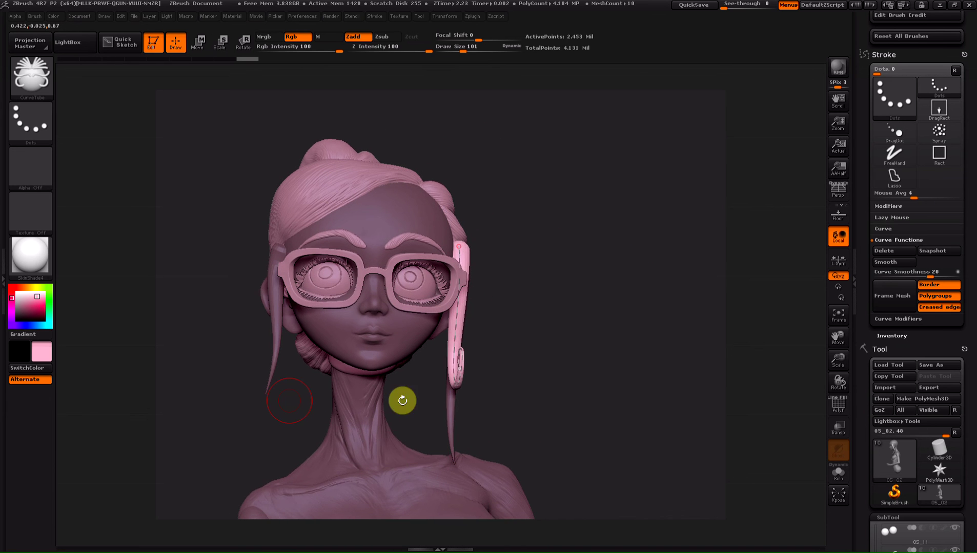
Solo the head and rotate it to a three-quarter view, then restore the other parts
ctrl+shift+click(391, 345)
click(844, 472)
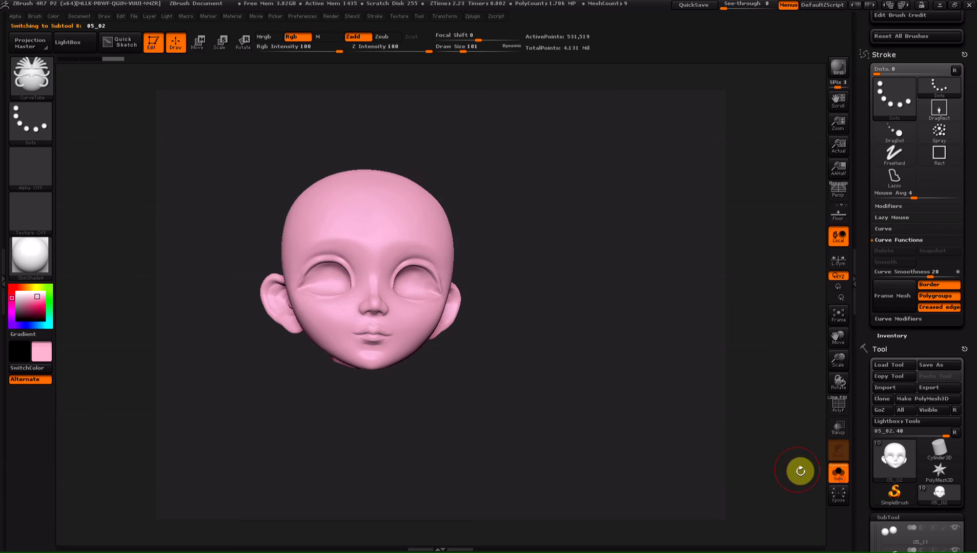
drag(591, 369, 340, 273)
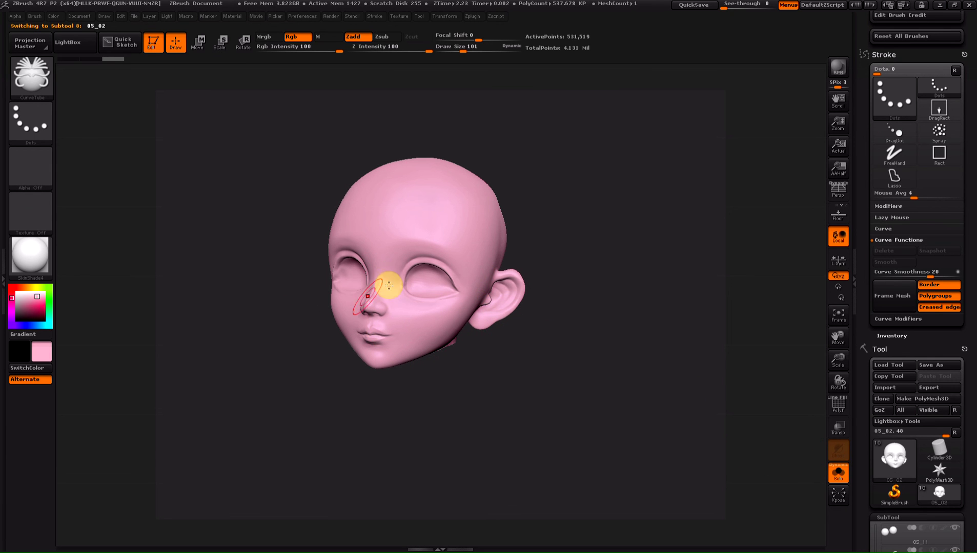
click(838, 476)
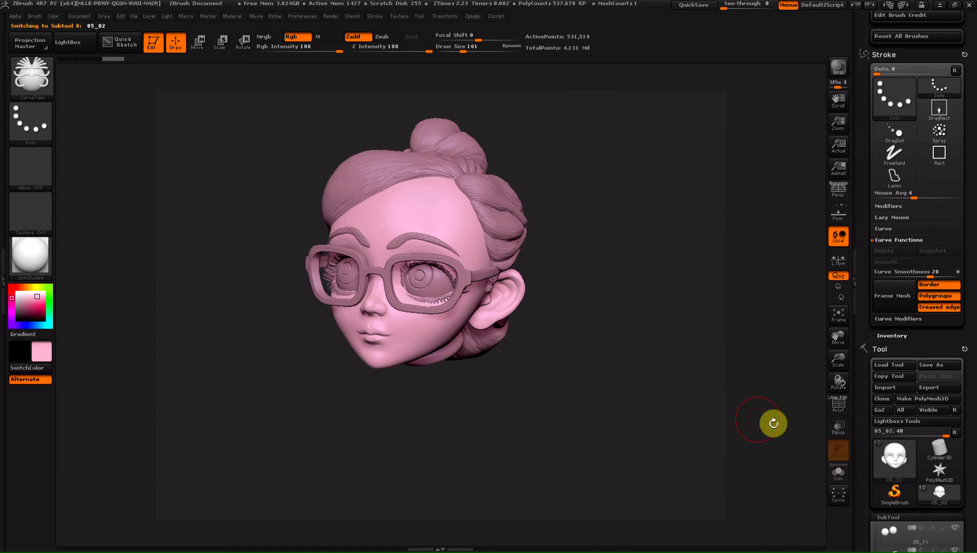
Recheck the lone head, show the full model from its right side, and reveal the SubTool list
click(830, 476)
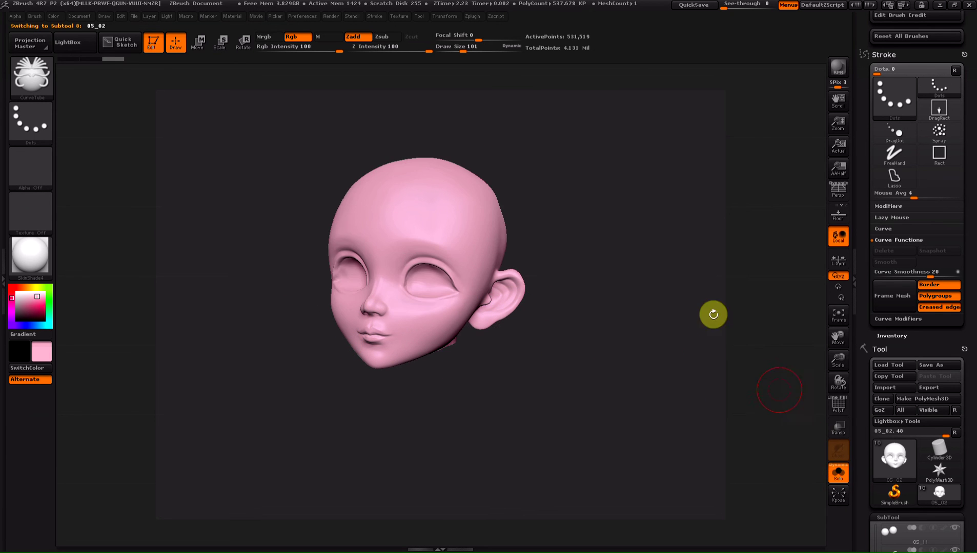
click(839, 472)
mouse_move(639, 257)
mouse_down()
mouse_move(523, 257)
mouse_move(933, 218)
mouse_move(971, 292)
mouse_up()
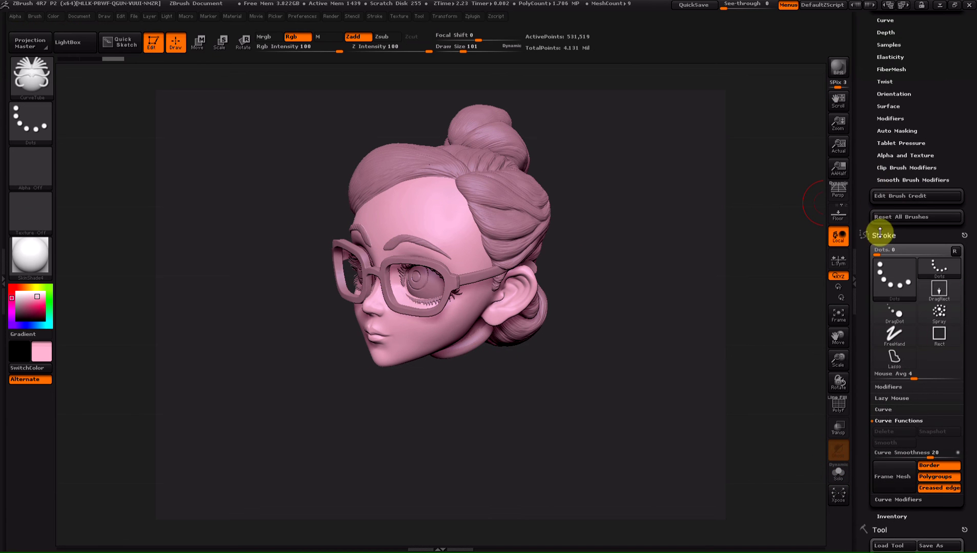
click(880, 234)
mouse_move(863, 141)
mouse_down()
mouse_move(869, 156)
mouse_move(856, 98)
mouse_up()
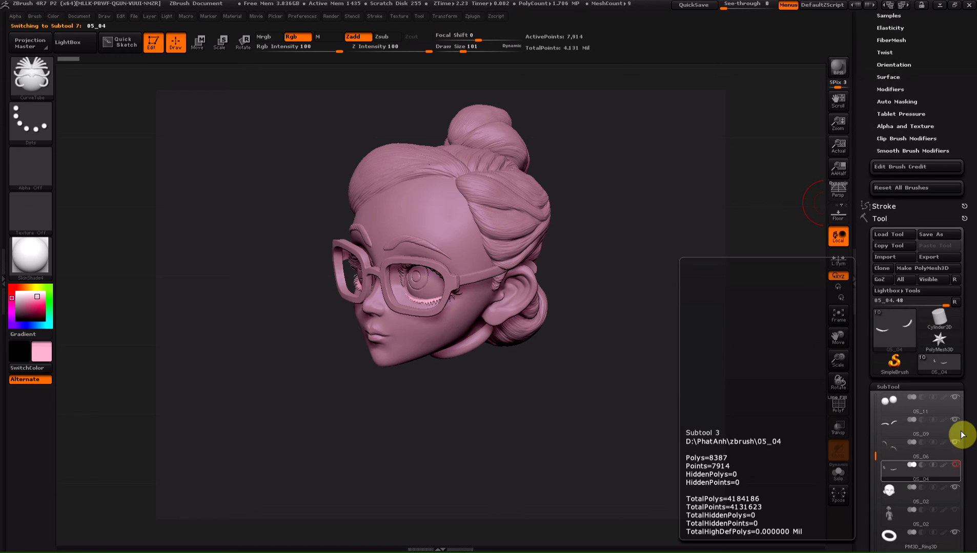
Show only the eyeballs and lashes, make them active, then bring back the head and body
shift+click(954, 400)
click(935, 410)
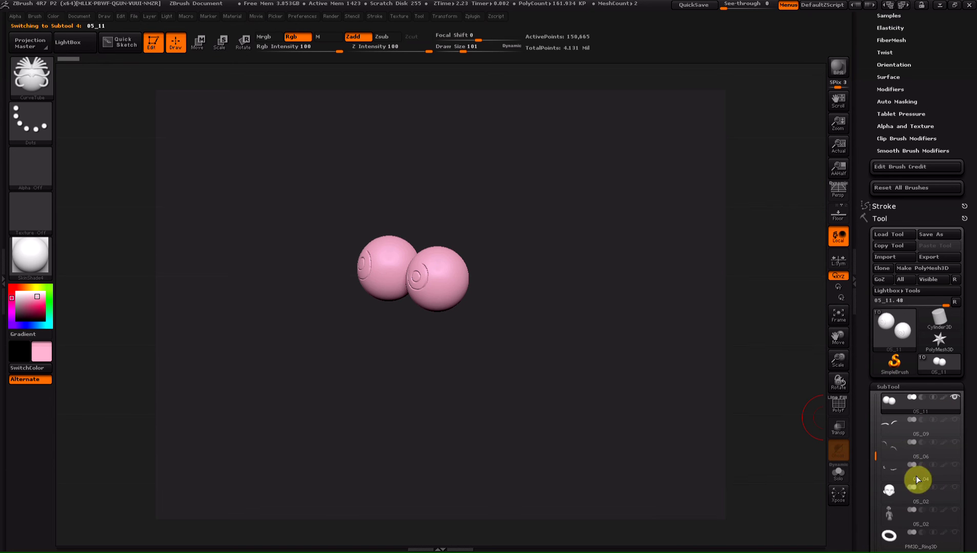
click(954, 509)
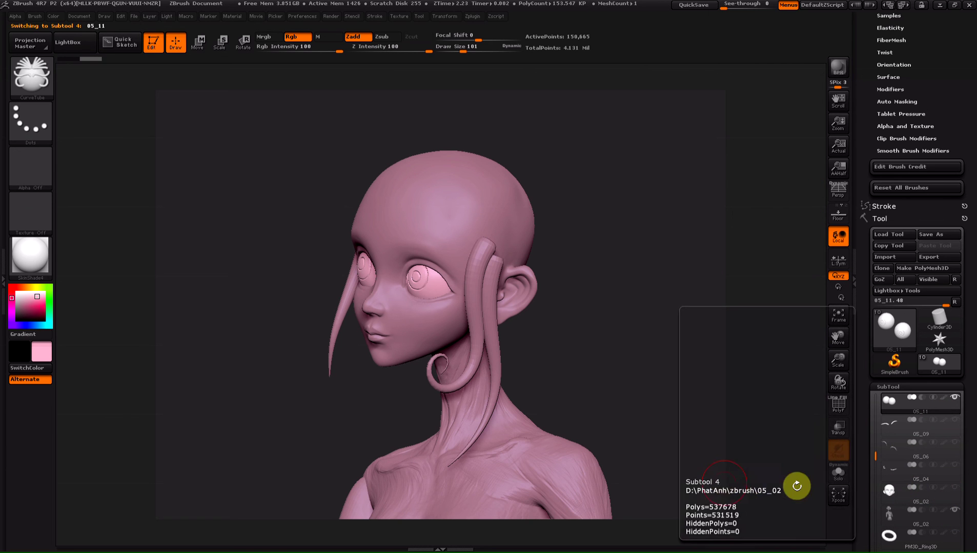
Spread the subtools apart with Xpose to inspect the eyeballs, then return them to their sockets
click(836, 480)
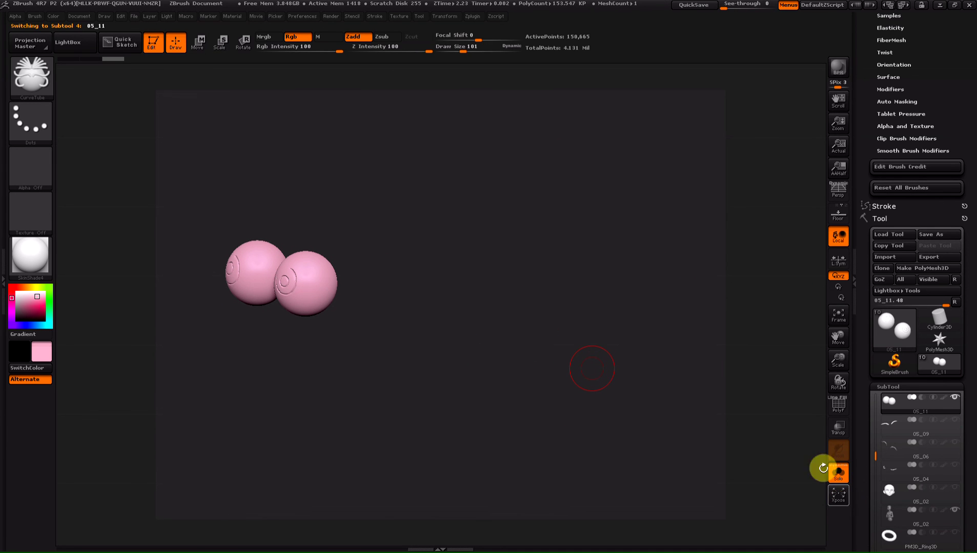
drag(681, 302, 719, 349)
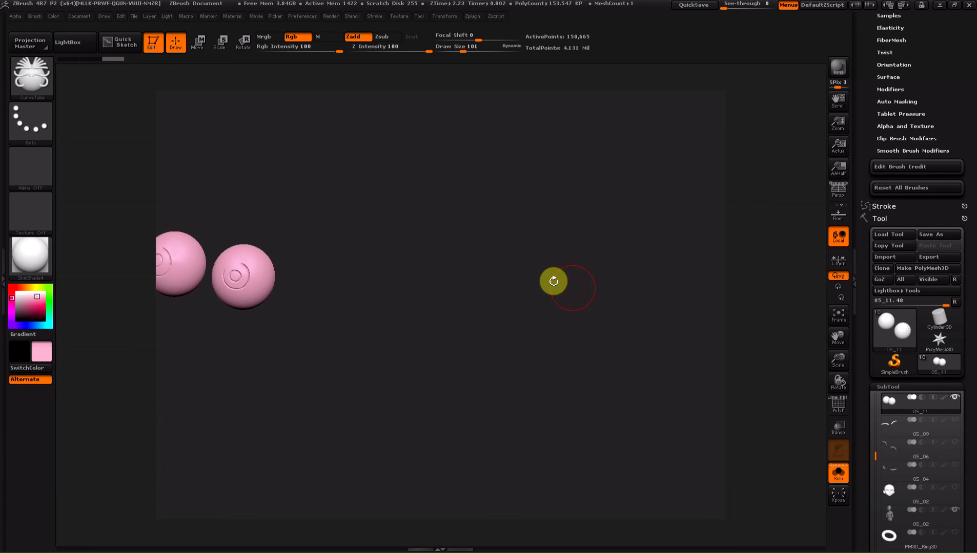
mouse_move(564, 284)
mouse_down()
mouse_move(612, 312)
mouse_move(659, 372)
mouse_up()
click(839, 469)
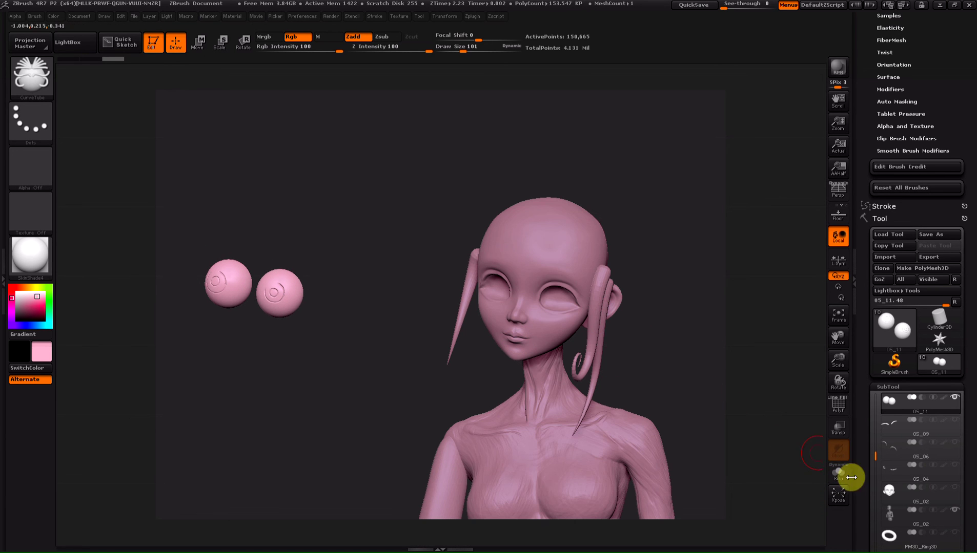
click(839, 503)
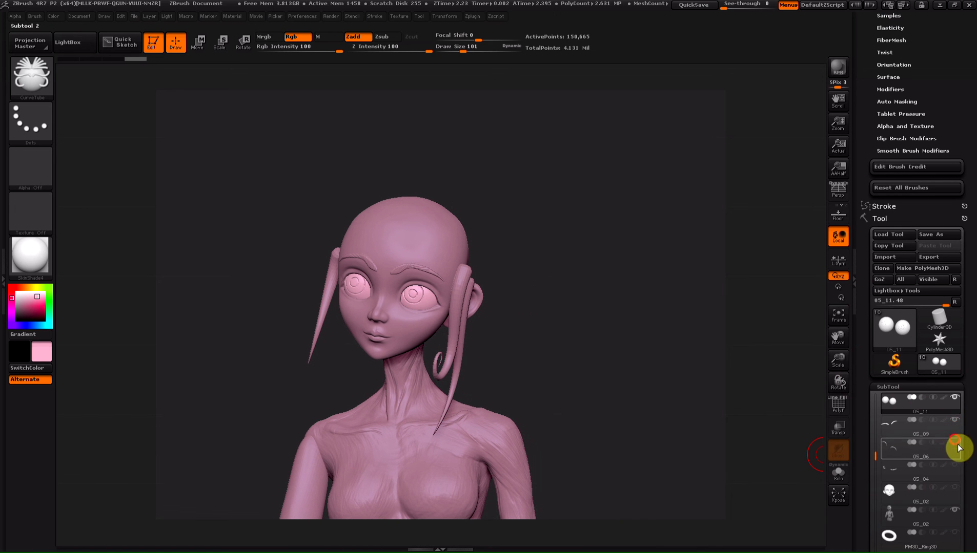
Review the 05_06 brow-and-lash and body subtools, then make 05_09 eyebrows active with everything visible
click(954, 444)
shift+click(955, 445)
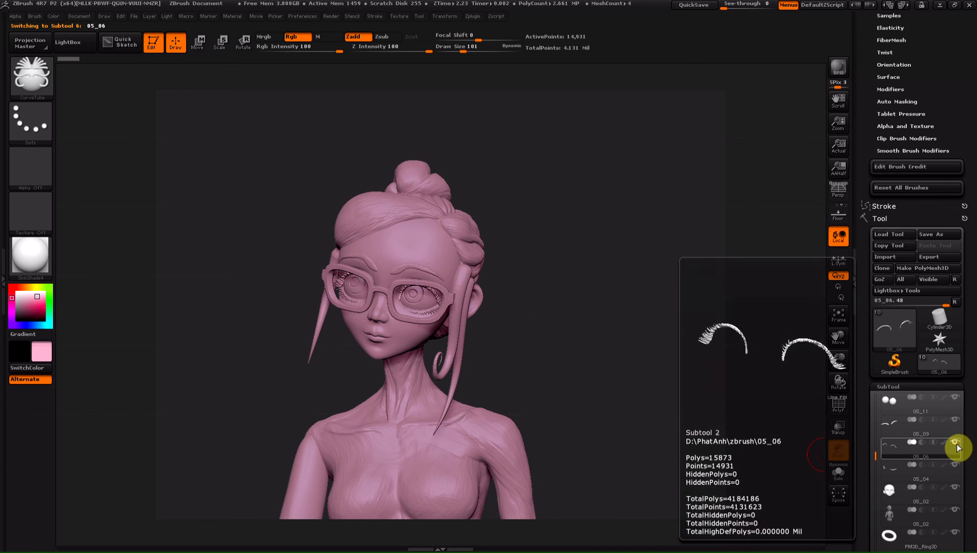
scroll(966, 354, down, 5)
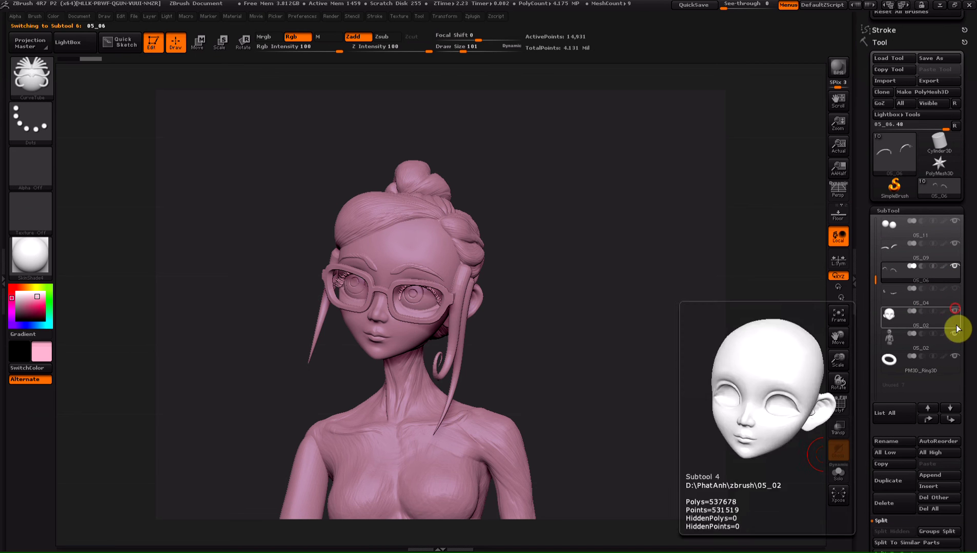
drag(954, 293, 956, 345)
click(954, 311)
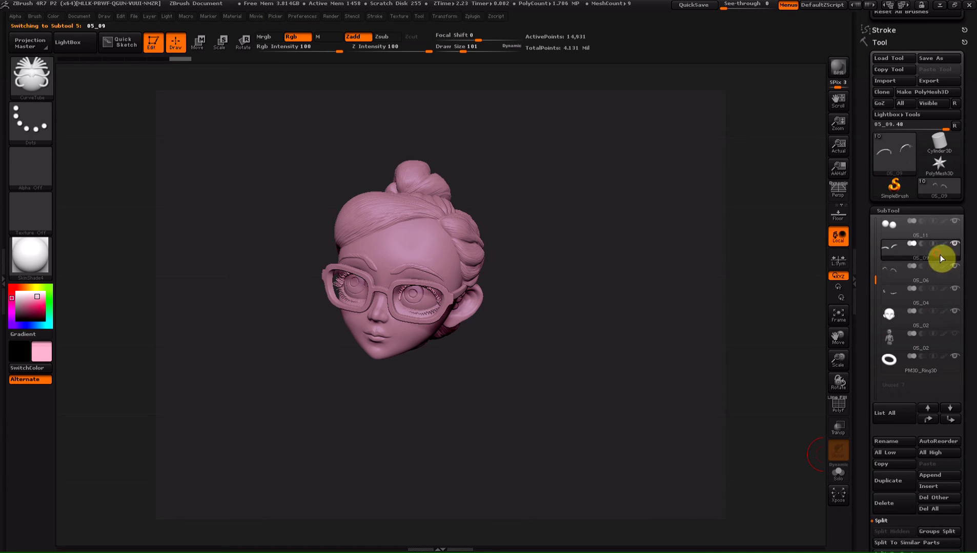
alt+click(955, 245)
alt+click(955, 245)
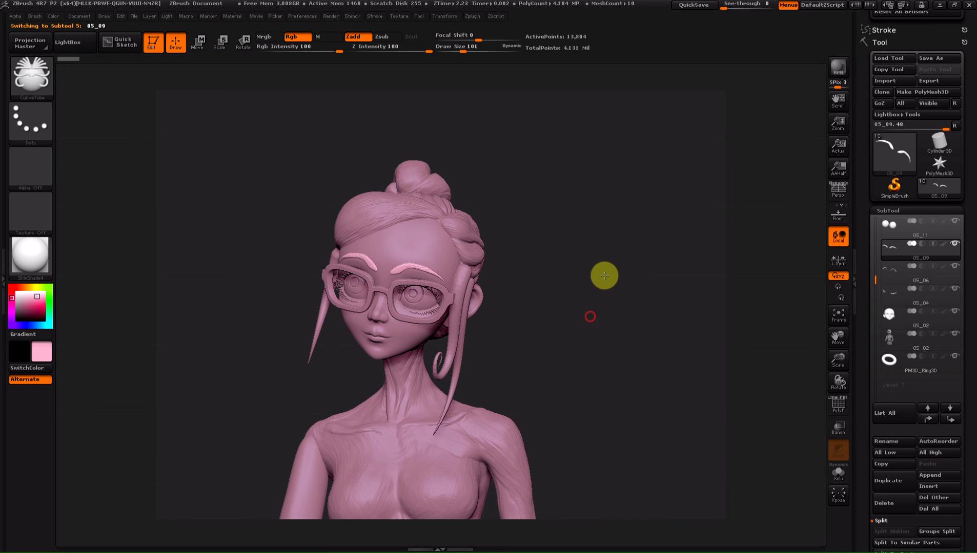
Rotate and zoom in on the face and glasses, then set See-through to 100
mouse_move(604, 276)
mouse_down()
mouse_move(608, 240)
mouse_move(628, 266)
mouse_up()
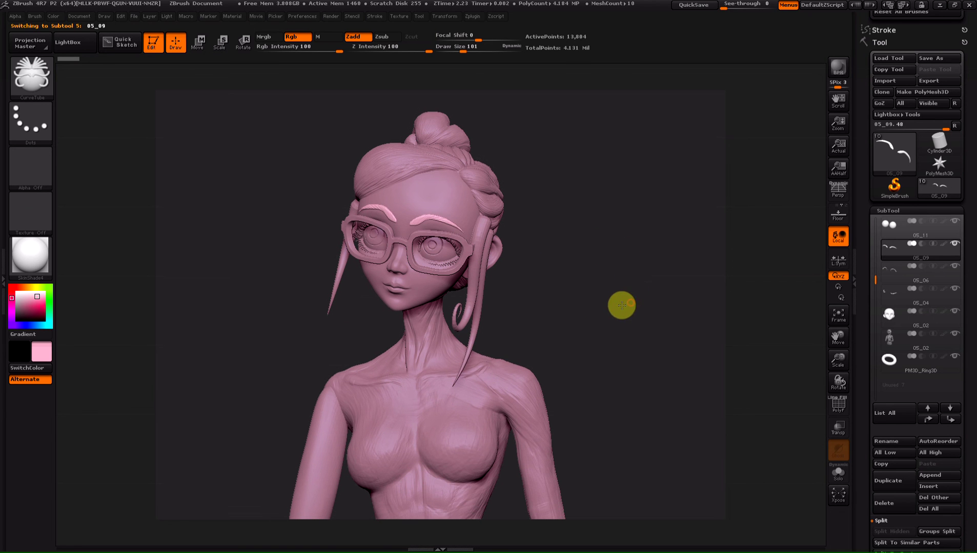
mouse_move(622, 306)
mouse_down()
mouse_move(565, 305)
mouse_move(606, 294)
mouse_up()
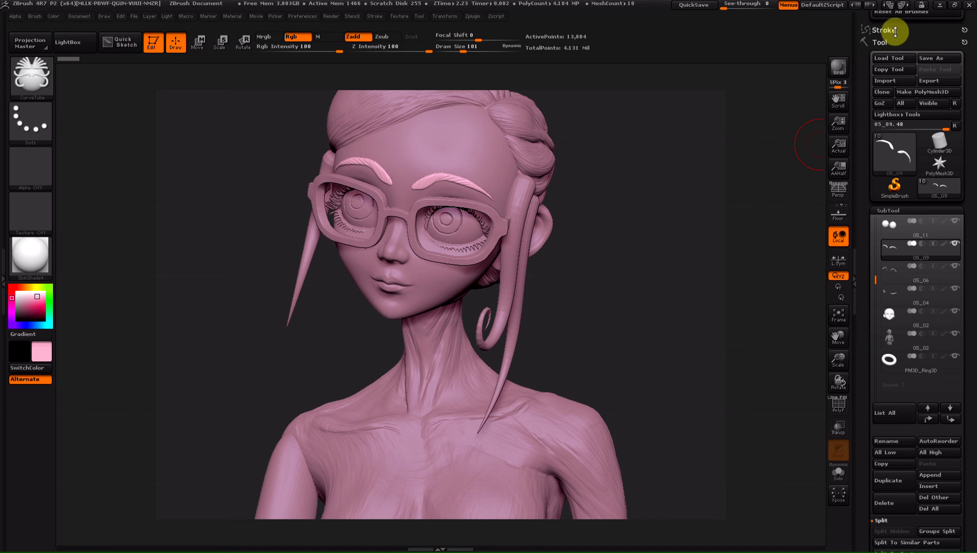
drag(715, 16, 779, 6)
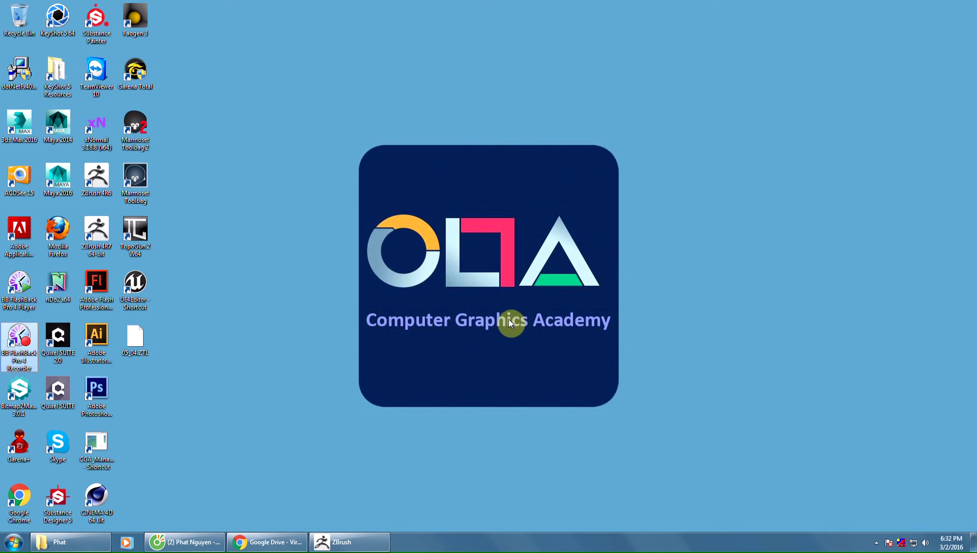
mouse_move(336, 541)
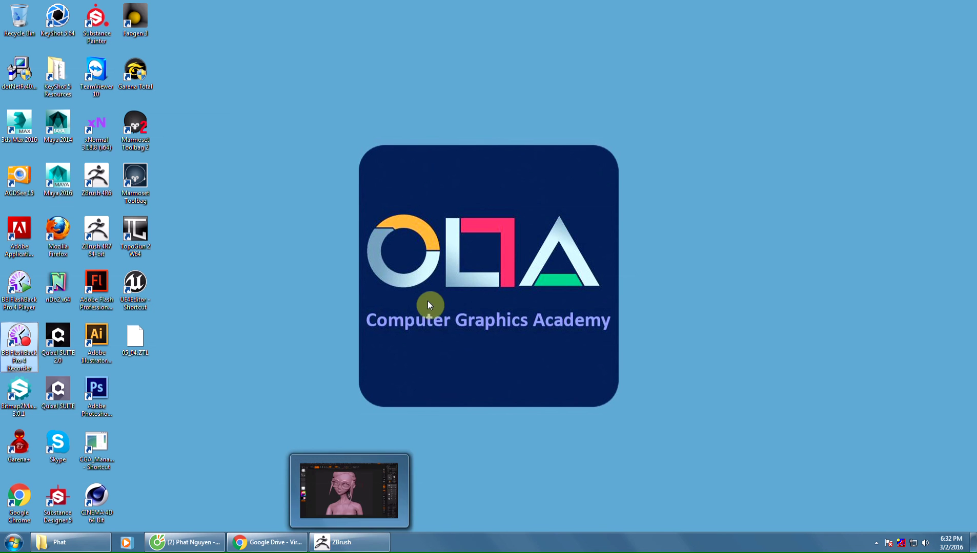
Bring Coc Coc forward, close the Facebook photo viewer, and go to the Trang chủ news feed
click(214, 546)
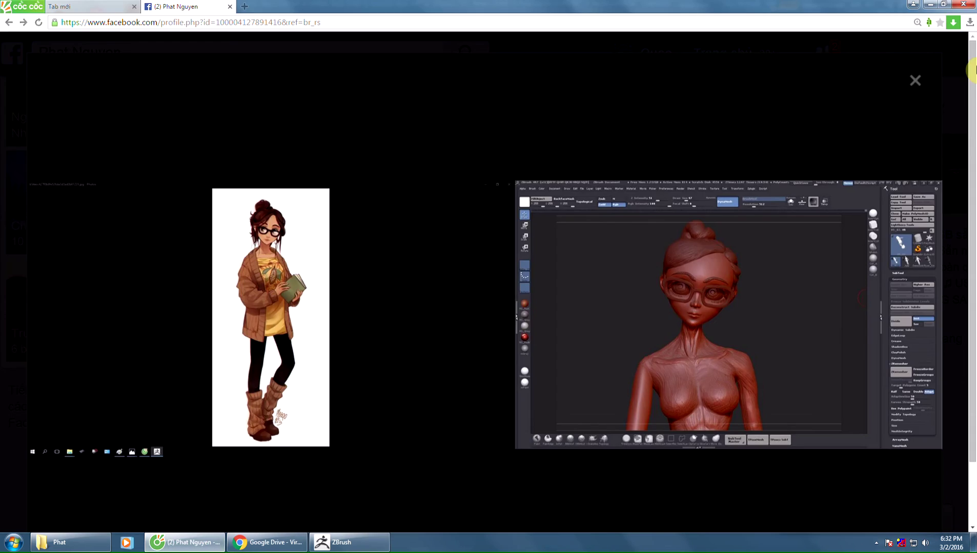
click(914, 82)
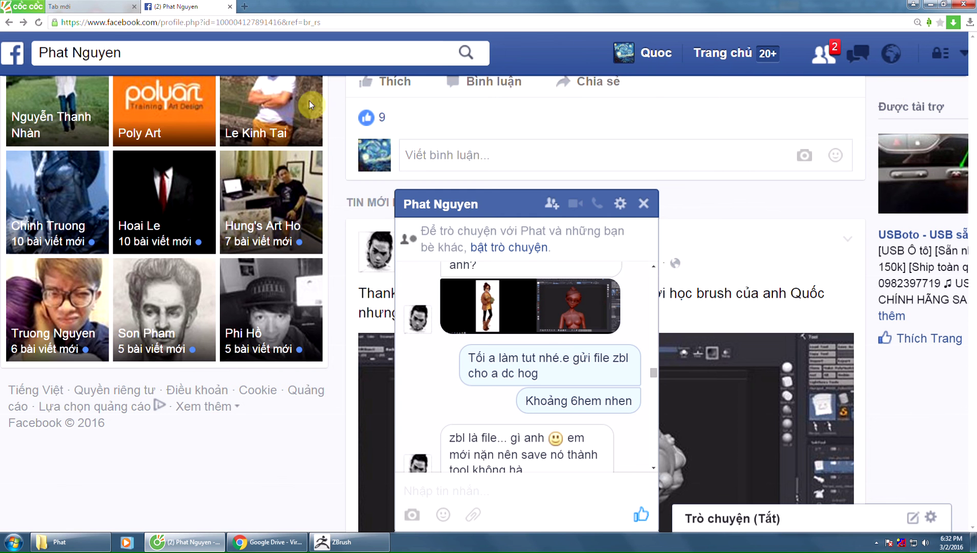
click(736, 63)
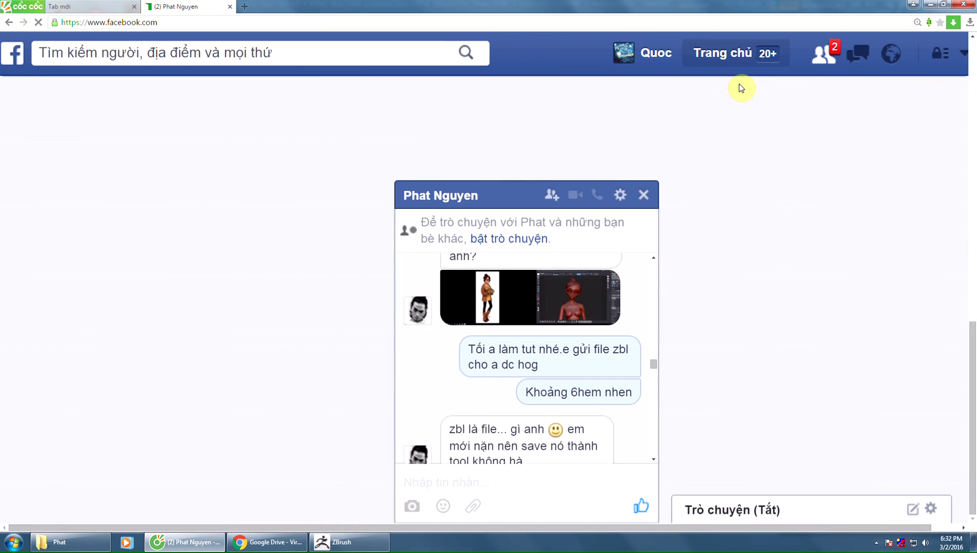